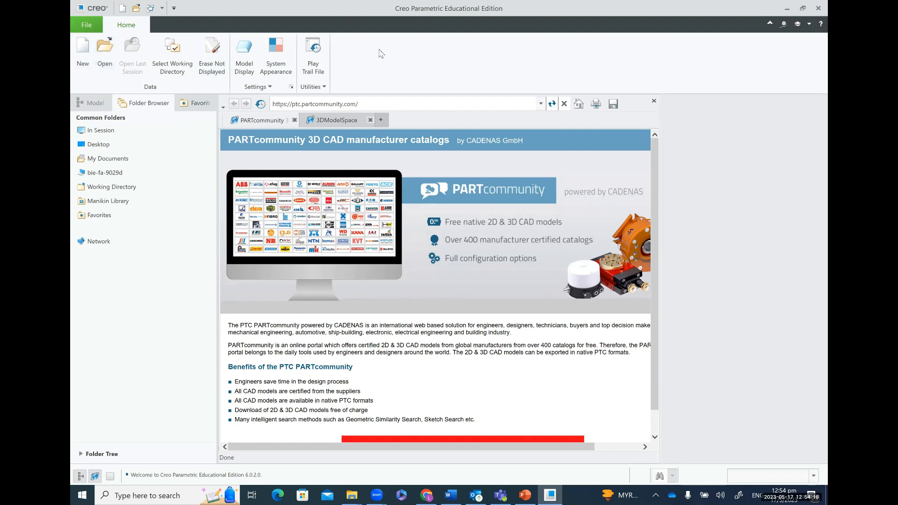
Create a new sketch file named Try1
click(83, 56)
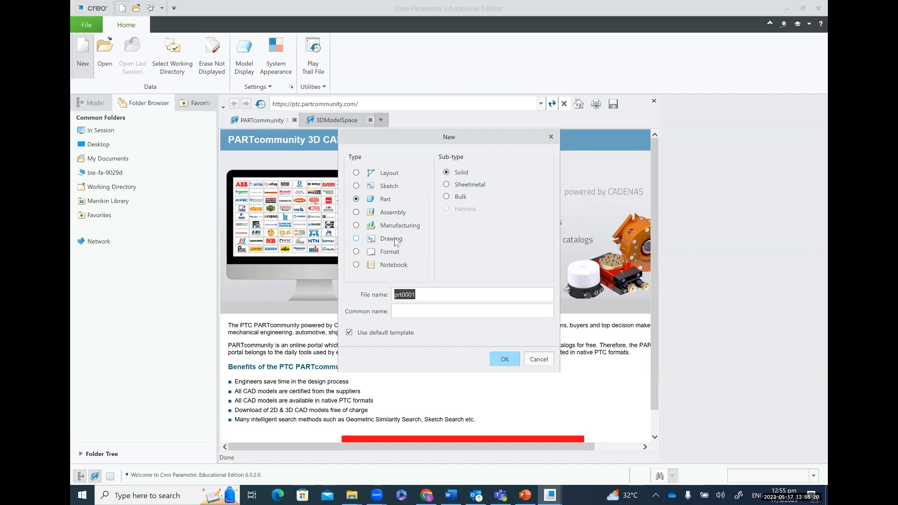
click(357, 186)
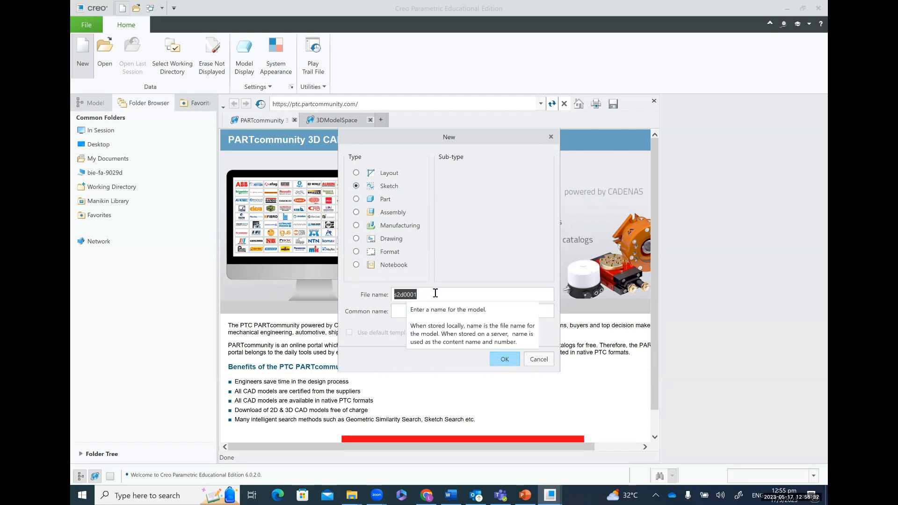
text(Try1)
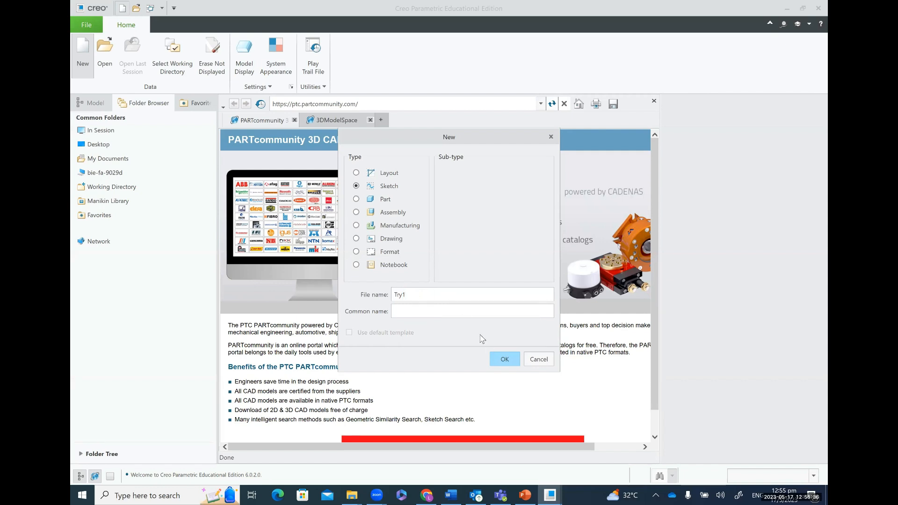
click(503, 359)
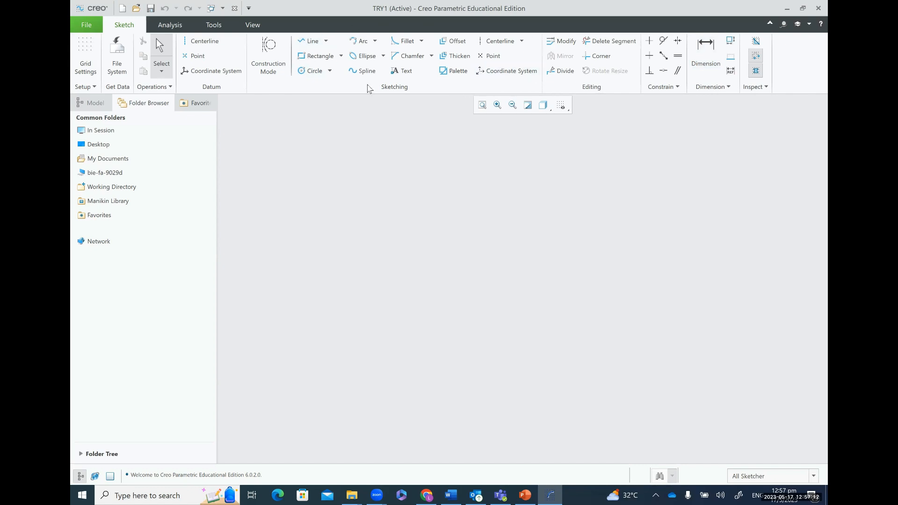
Sketch a single horizontal line about 6.14 long in the empty sketch
click(311, 43)
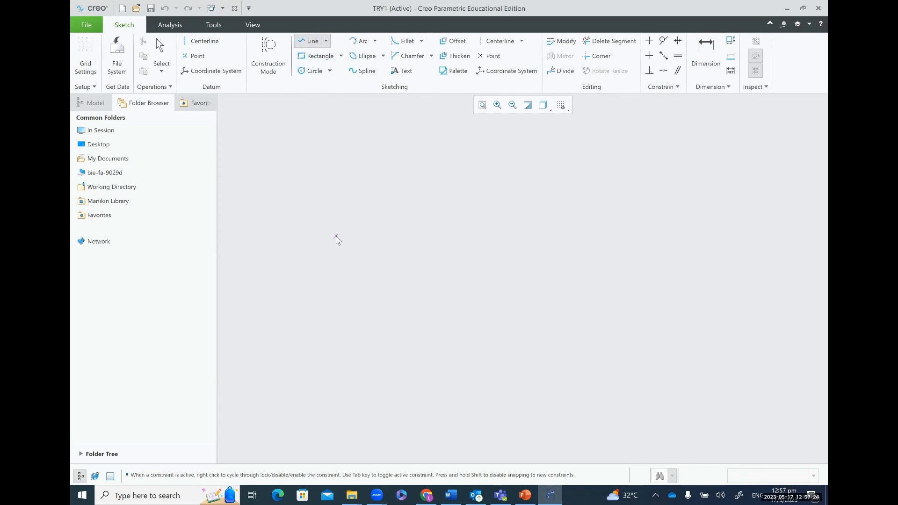
click(335, 237)
click(471, 237)
click(495, 205)
middle_click(495, 206)
middle_click(487, 232)
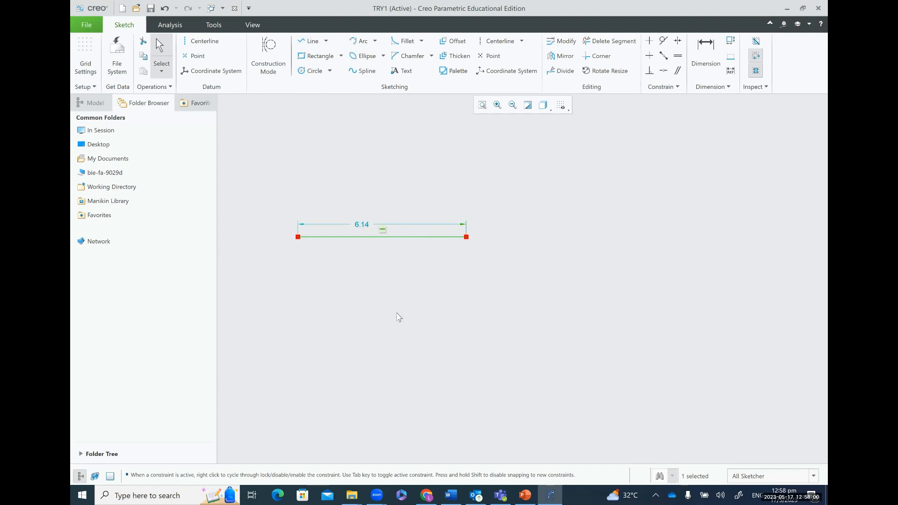
Set the horizontal line's length to 10
click(367, 226)
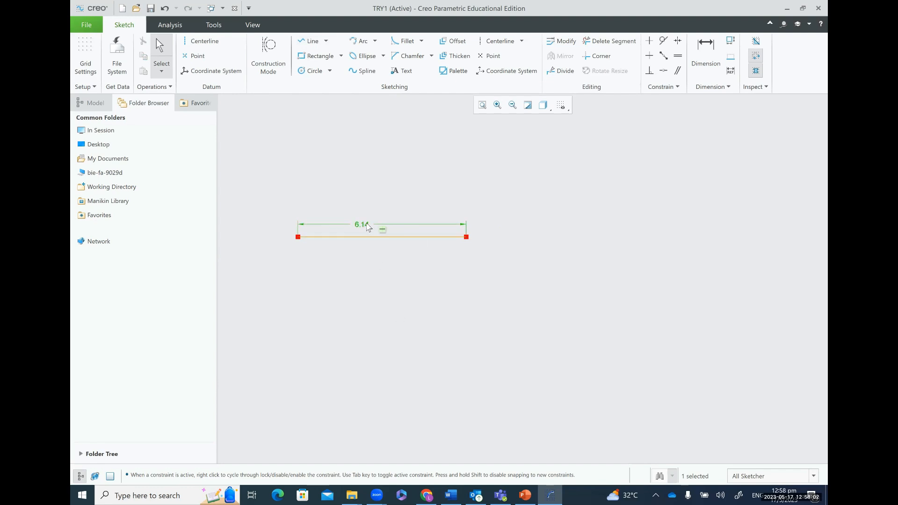
double_click(368, 226)
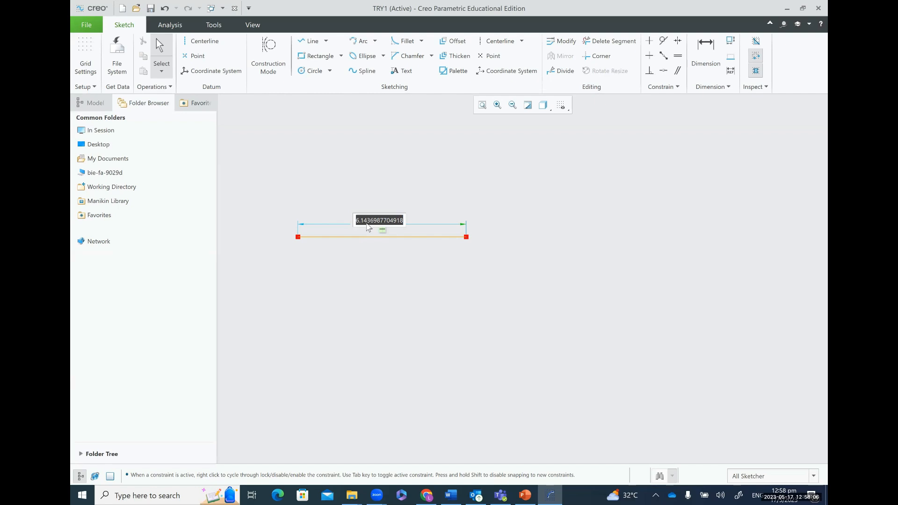
text(10)
key(Return)
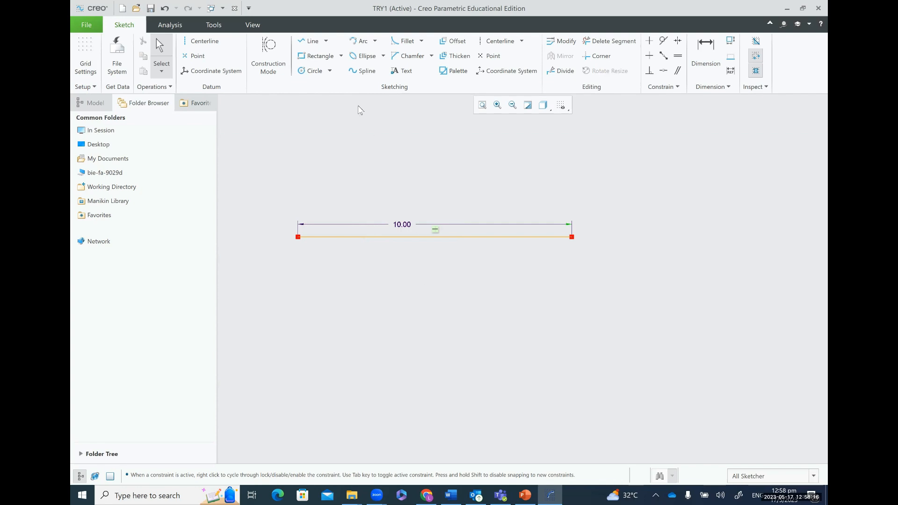
Sketch a line rising rightward from the horizontal line's left endpoint, at about 26 degrees and about 2.37 high
click(312, 41)
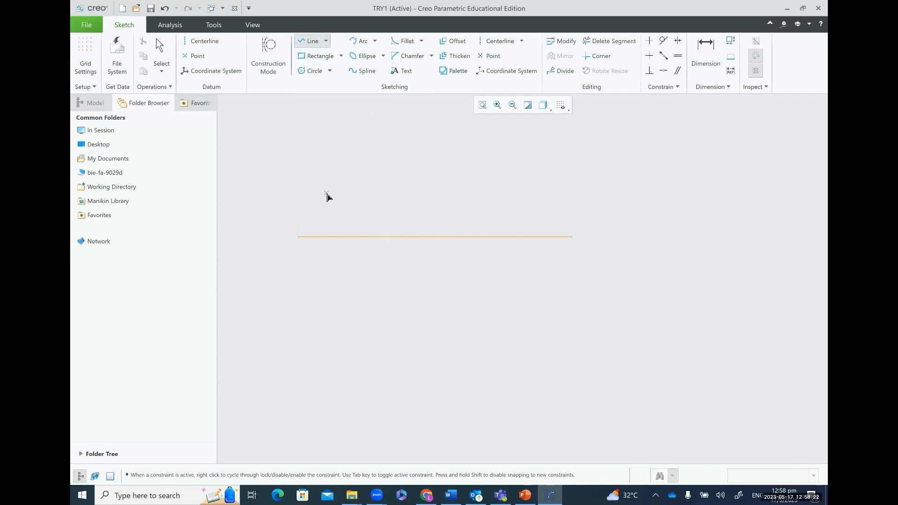
click(298, 238)
click(433, 173)
middle_click(434, 175)
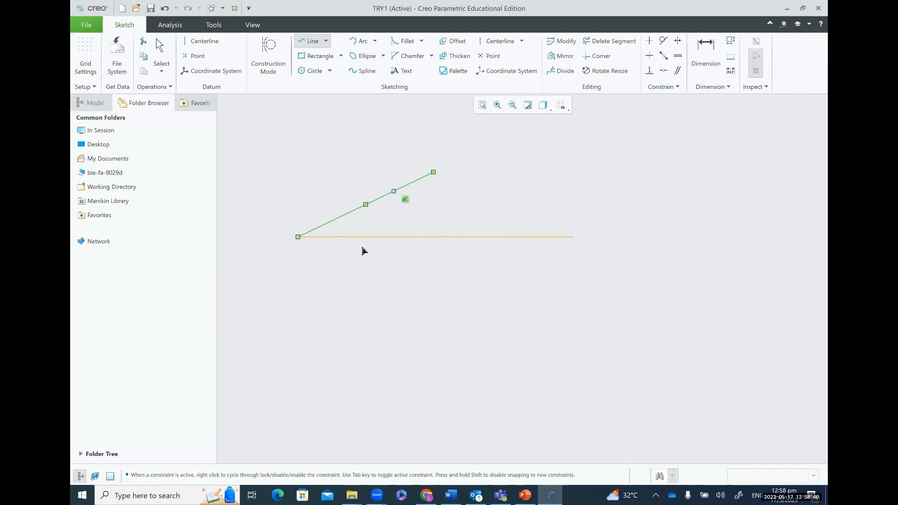
Set the angle between the two lines to 45 degrees and the inclined line's vertical height to 5
click(706, 53)
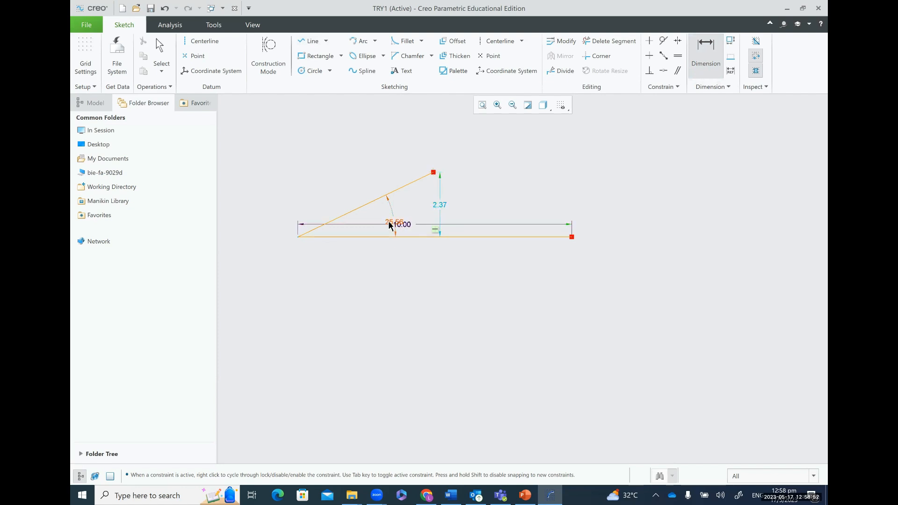
double_click(389, 224)
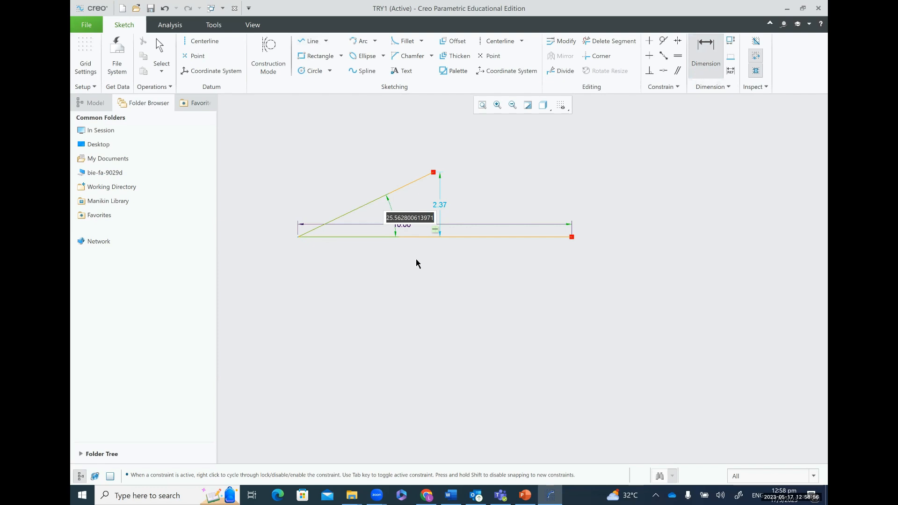
text(45)
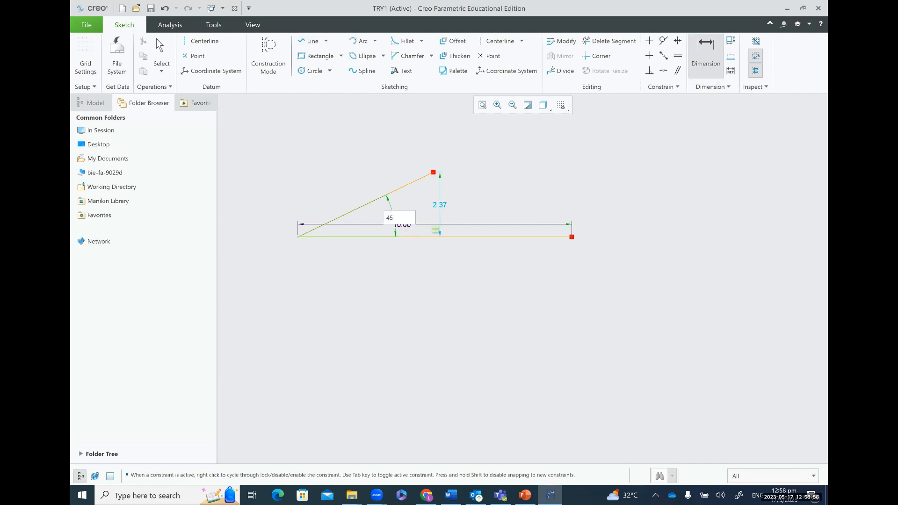
key(Return)
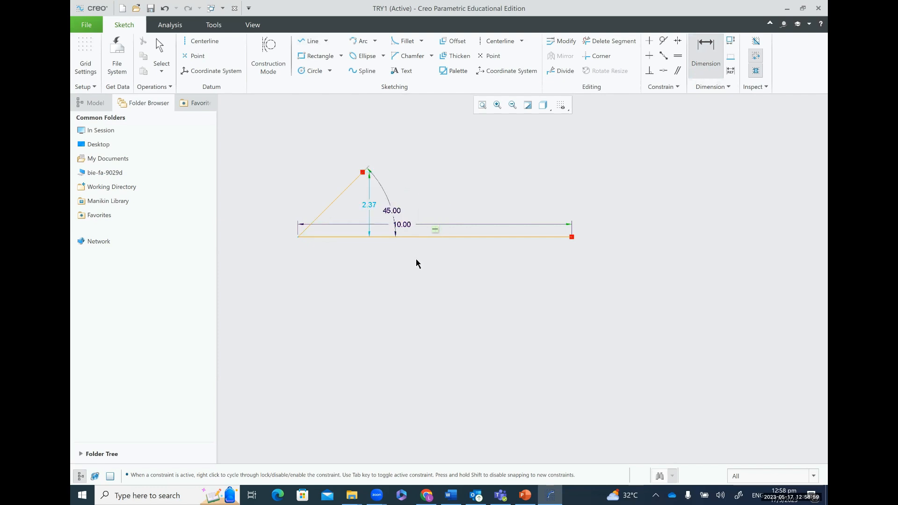
double_click(369, 205)
text(5)
key(Return)
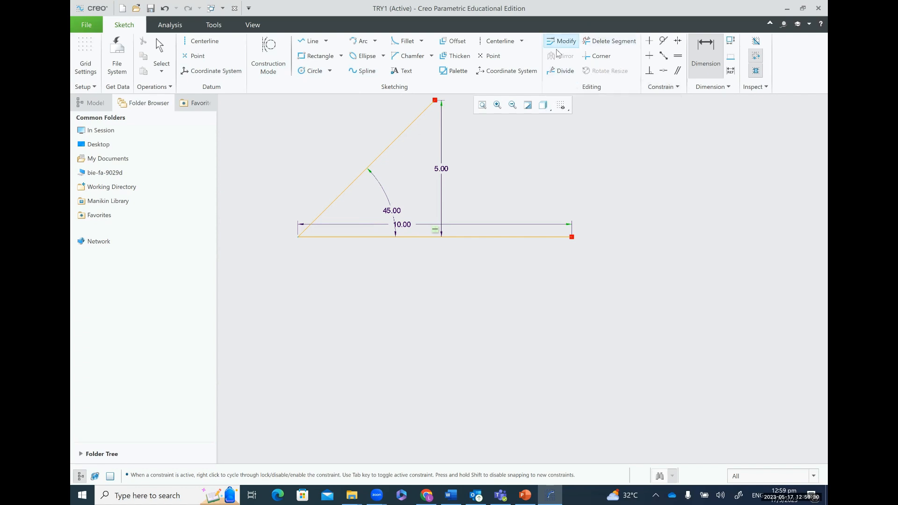
Remove both the inclined and the horizontal line with Delete Segment
click(622, 43)
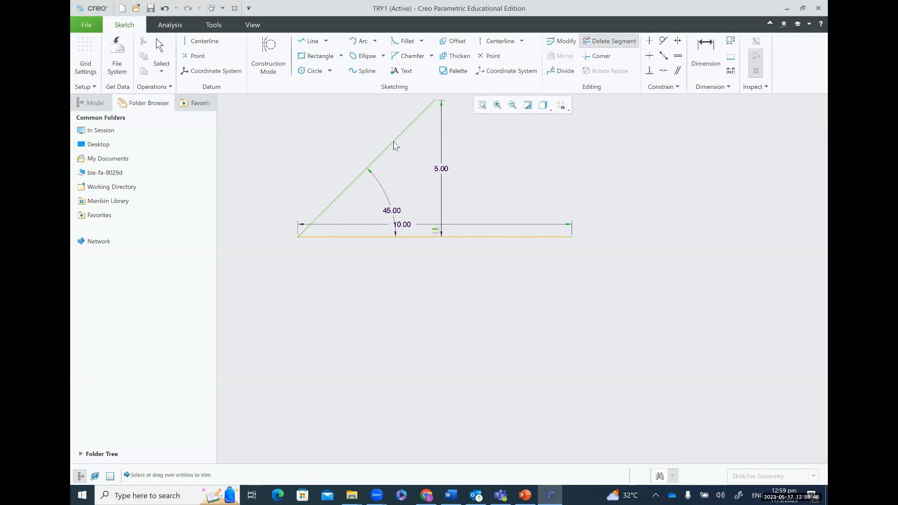
drag(395, 145, 600, 207)
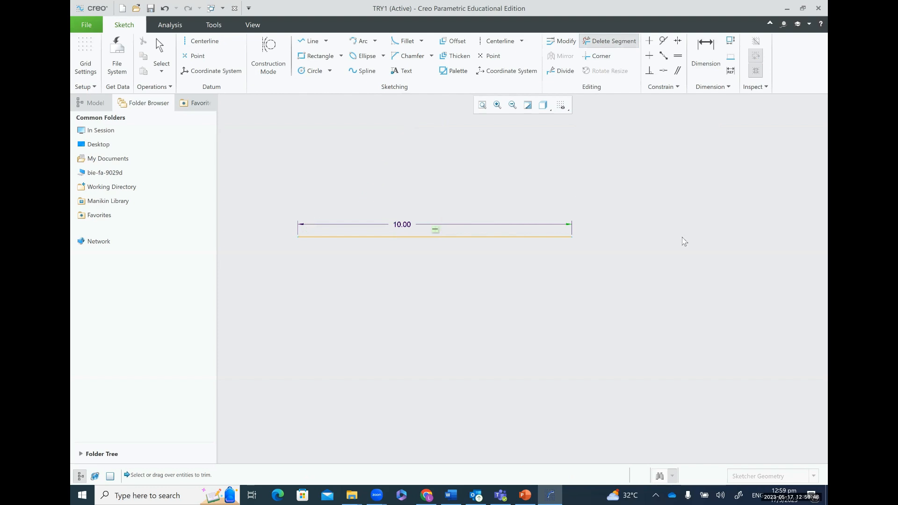
click(518, 238)
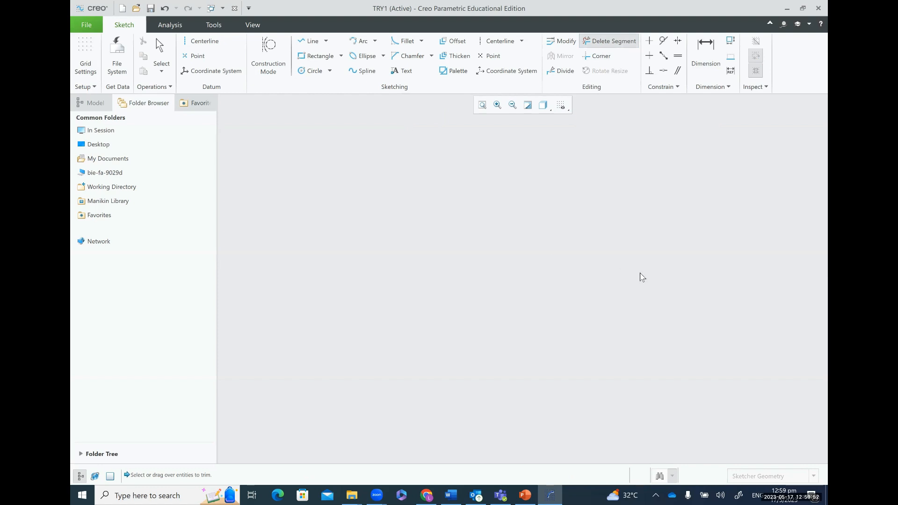
Sketch a closed six-sided L-shaped profile with a long left arm about 7.85 and a right block about 3.17 wide and 3.60 high
click(307, 45)
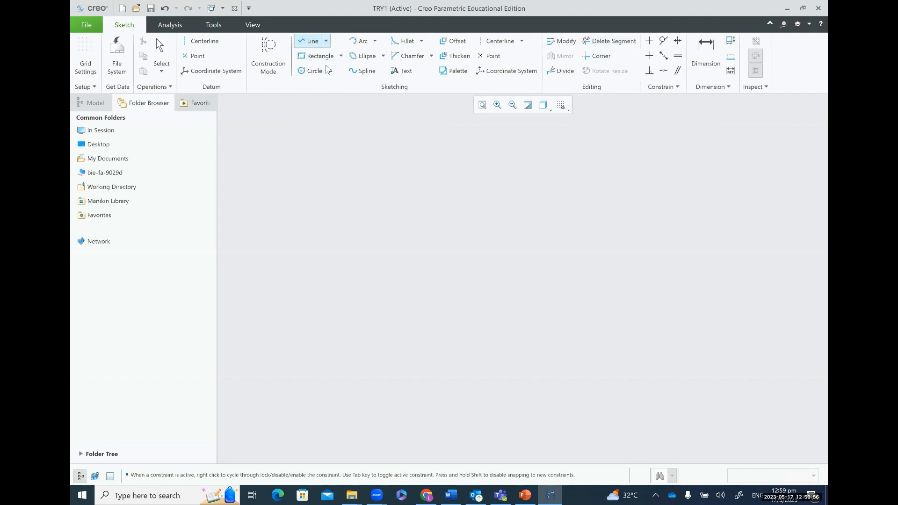
click(346, 273)
click(560, 273)
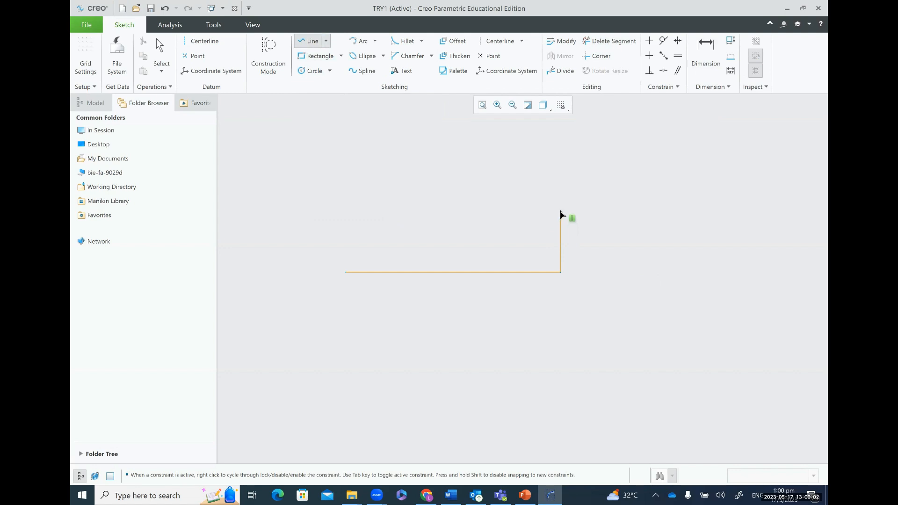
click(561, 211)
click(648, 211)
click(648, 309)
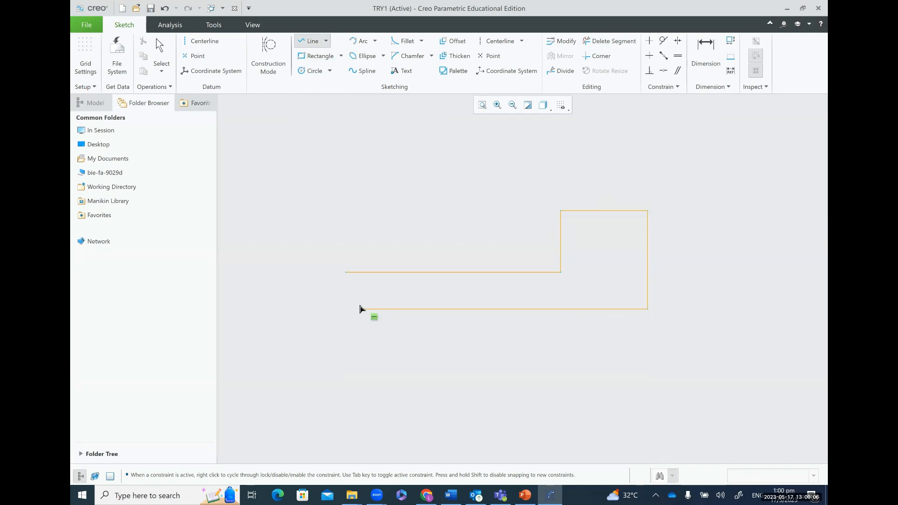
click(346, 309)
click(345, 273)
click(345, 272)
middle_click(360, 227)
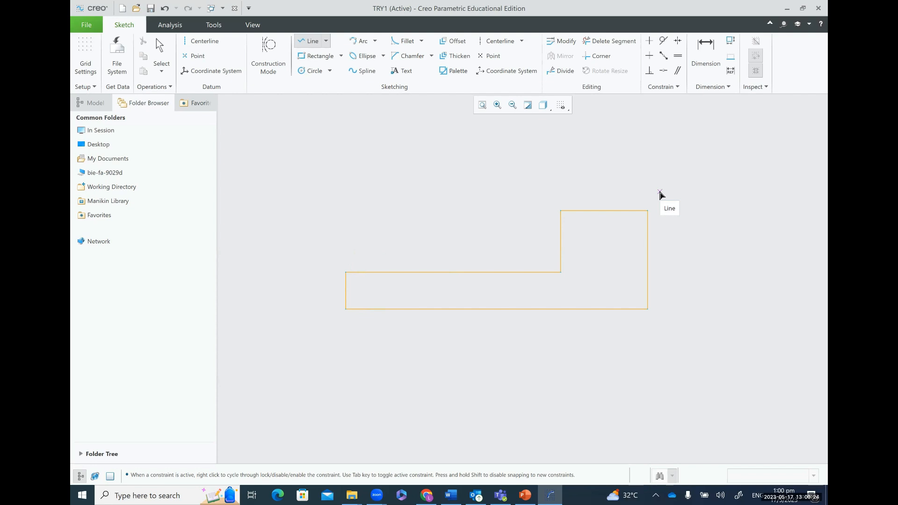
Set the length of the left arm's upper horizontal edge to 10
click(706, 55)
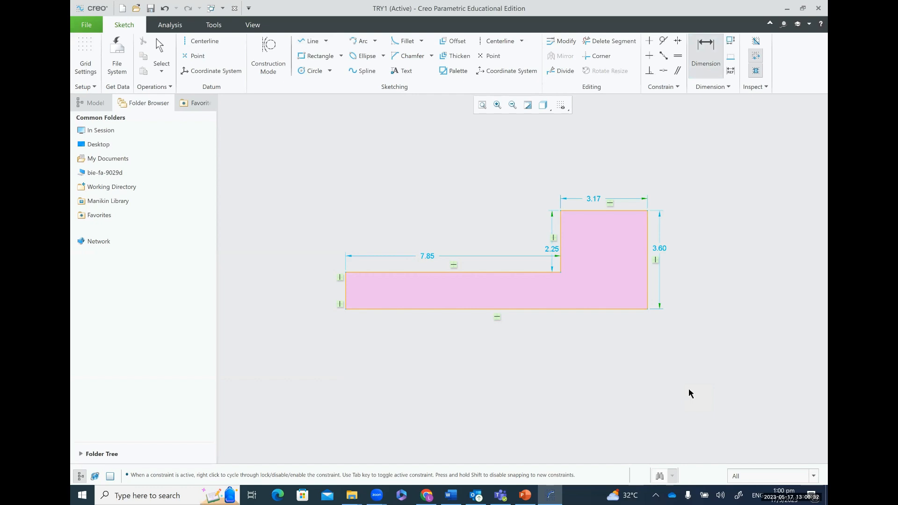
double_click(431, 258)
text(1)
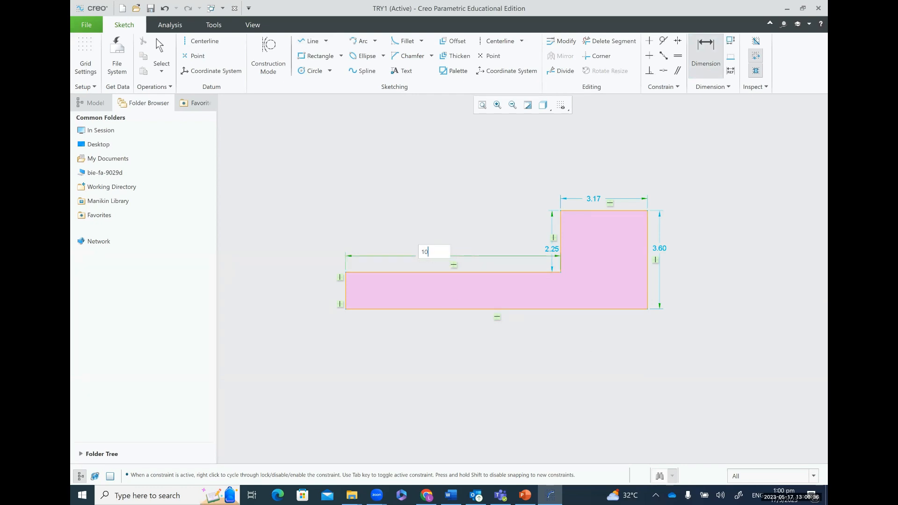
text(0)
key(Return)
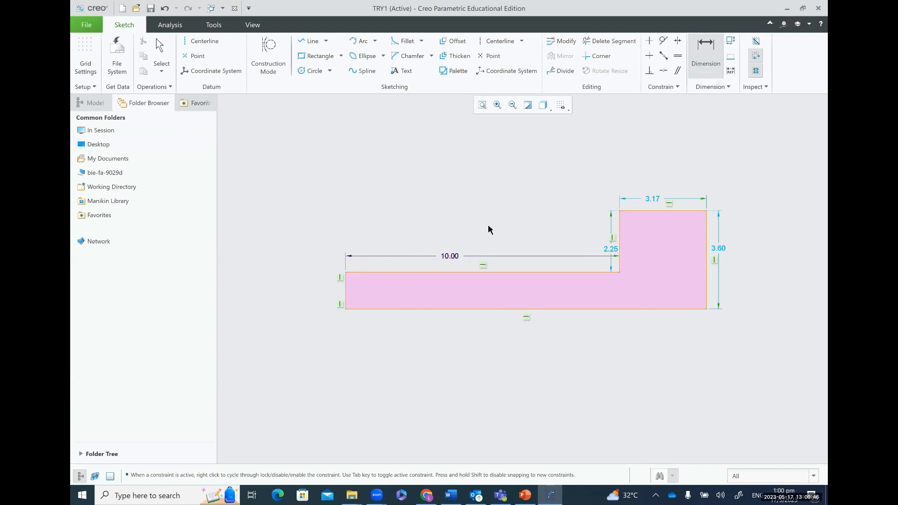
Remove the left arm's upper edge with Delete Segment, and delete all the remaining geometry together
click(609, 41)
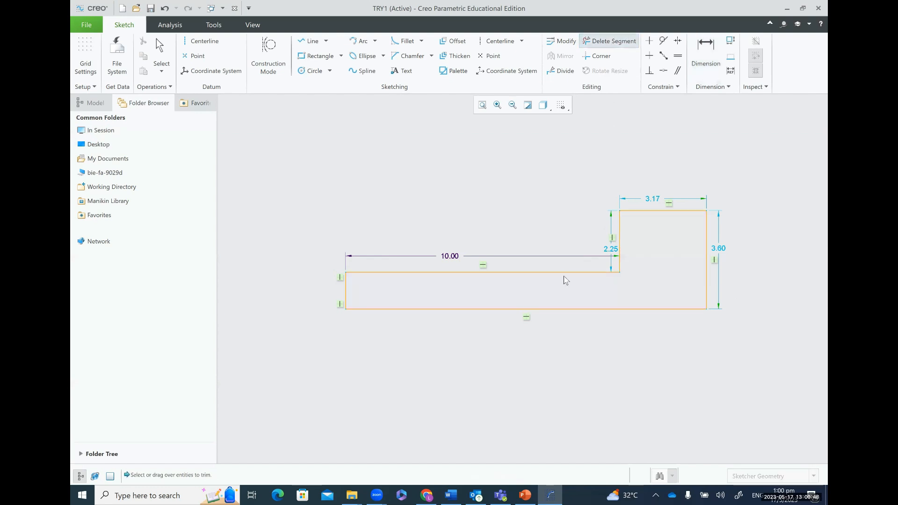
click(563, 272)
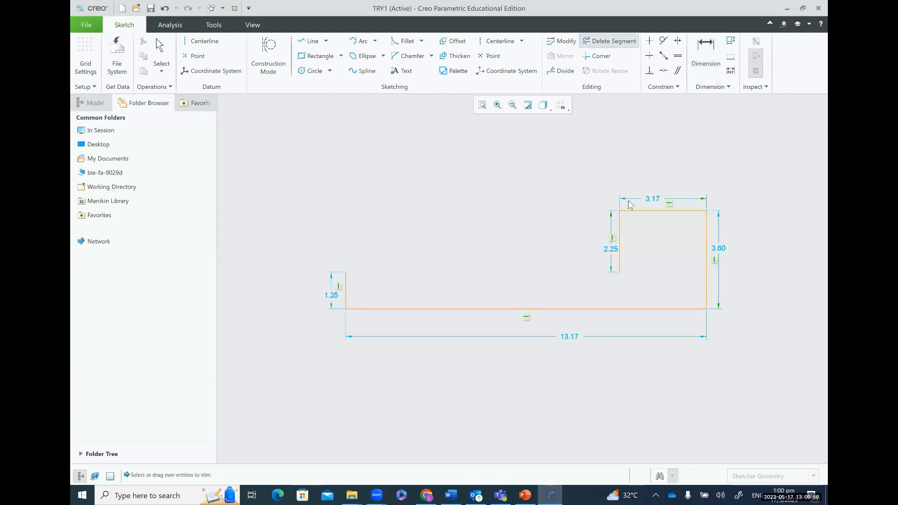
click(163, 74)
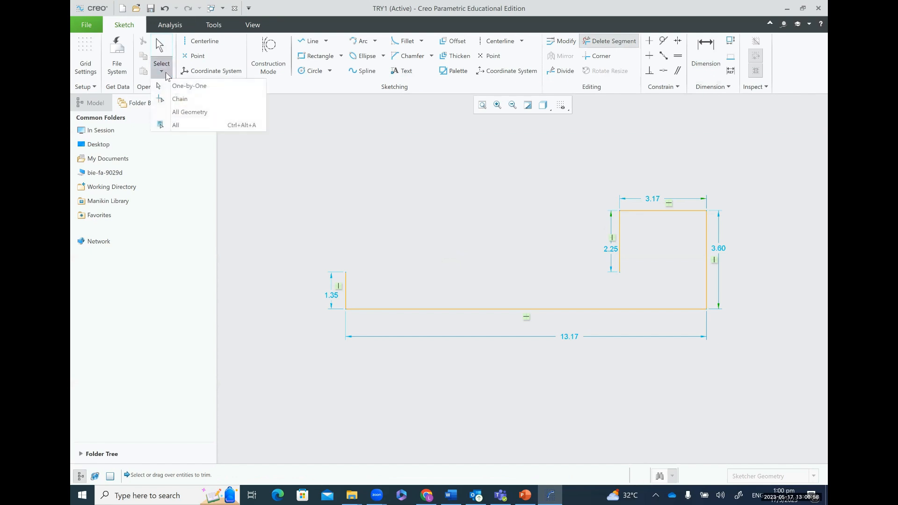
click(190, 113)
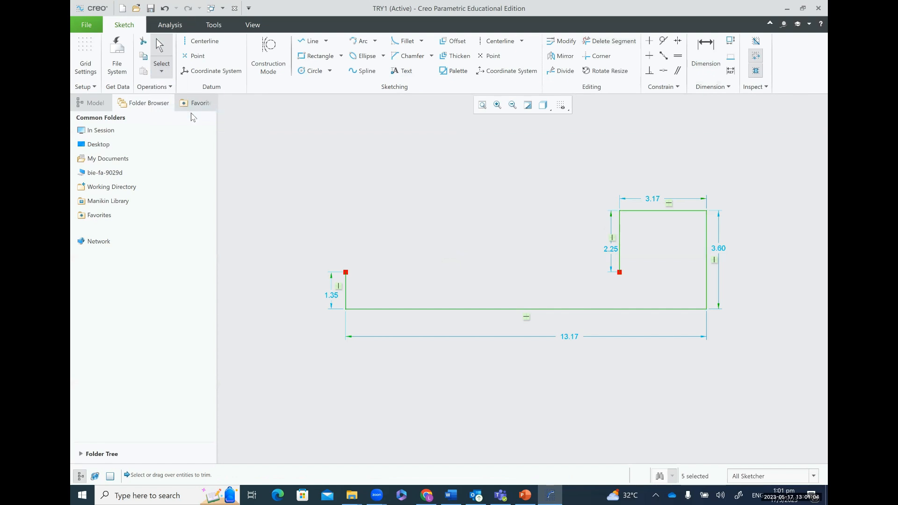
key(Delete)
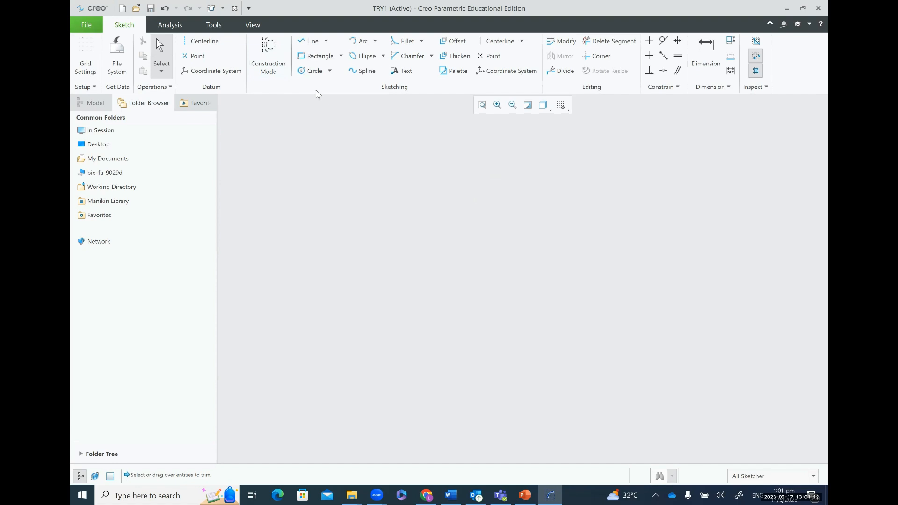
Place two parallel vertical datum centerlines, one left and one right of the sketch area's middle
click(206, 41)
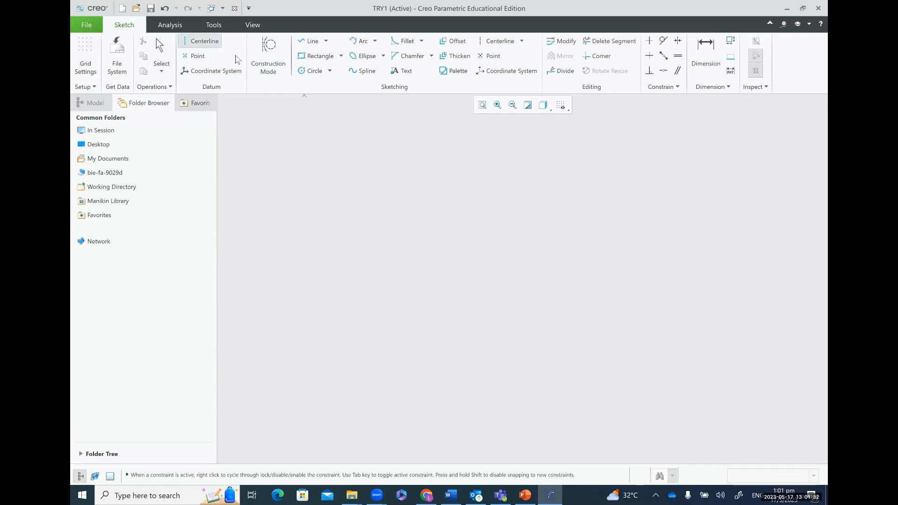
click(381, 161)
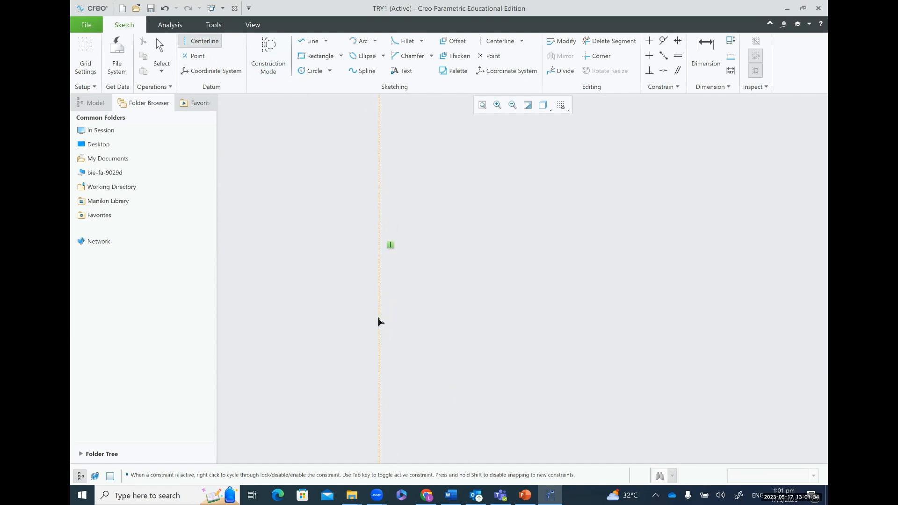
click(379, 327)
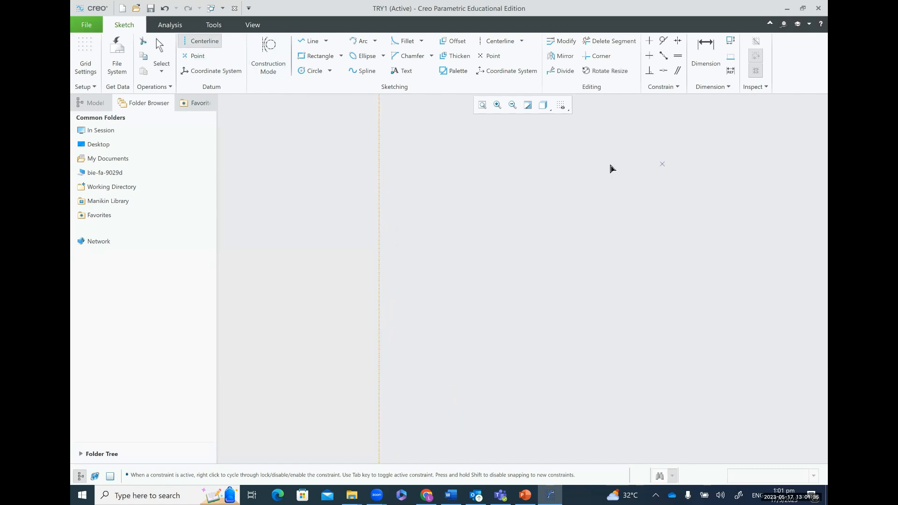
click(588, 147)
click(593, 338)
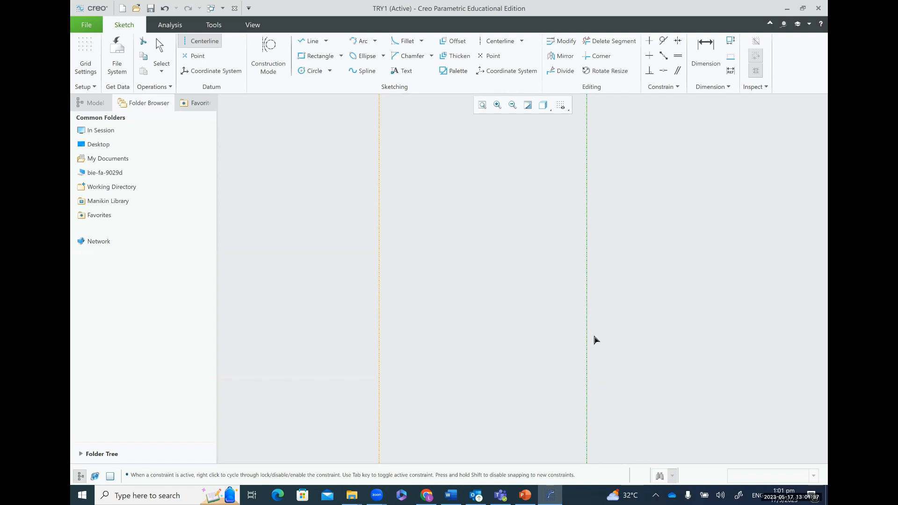
Add a horizontal datum centerline across both vertical ones, and centre circles of about 5.17 and 2.69 diameter on the left and right intersections
click(274, 271)
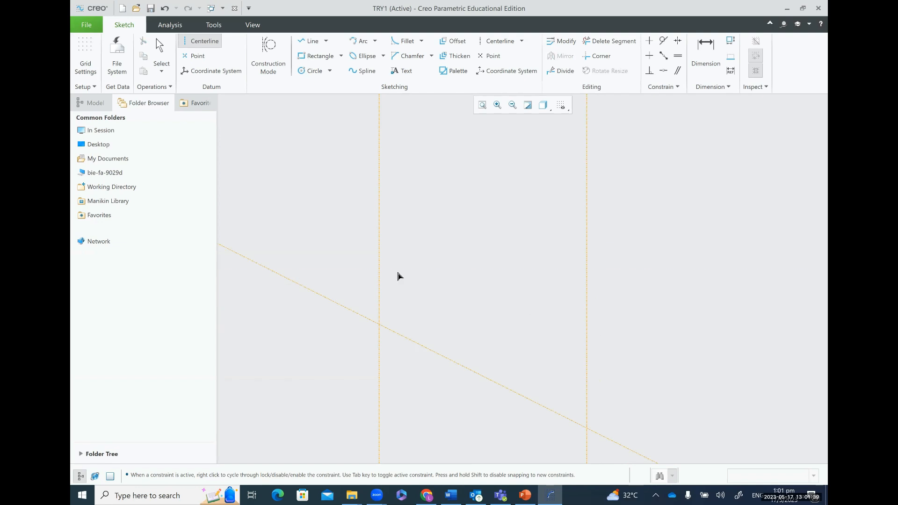
click(697, 271)
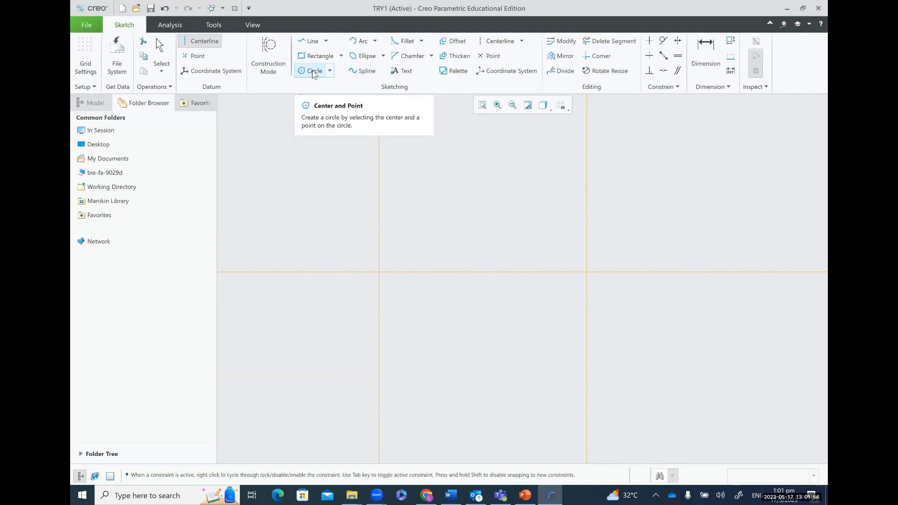
click(330, 71)
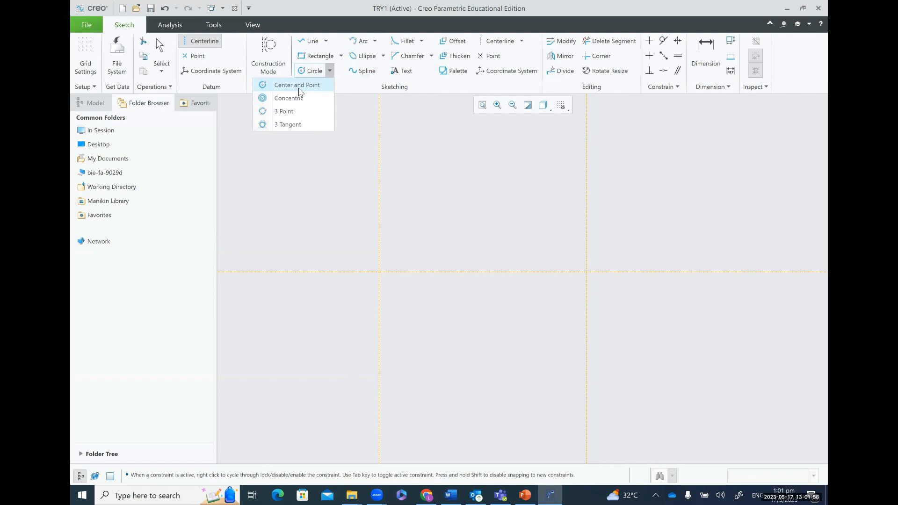
click(298, 86)
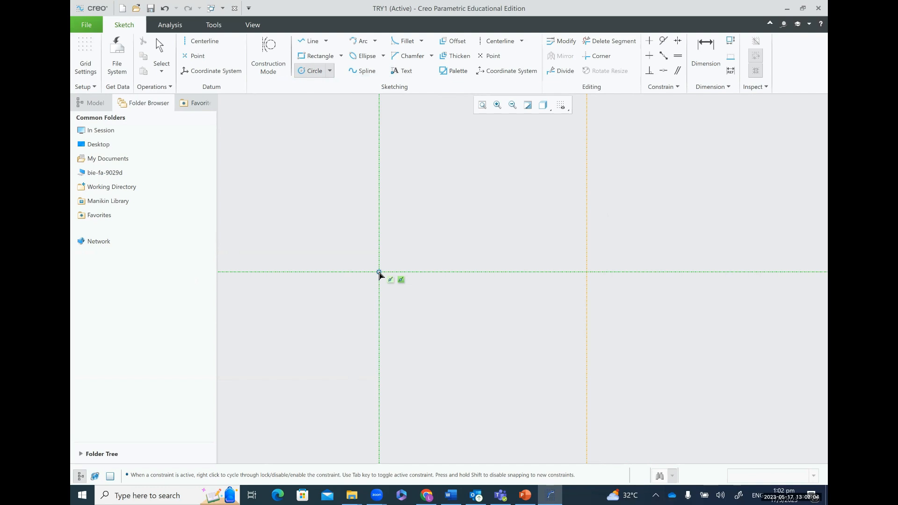
click(378, 273)
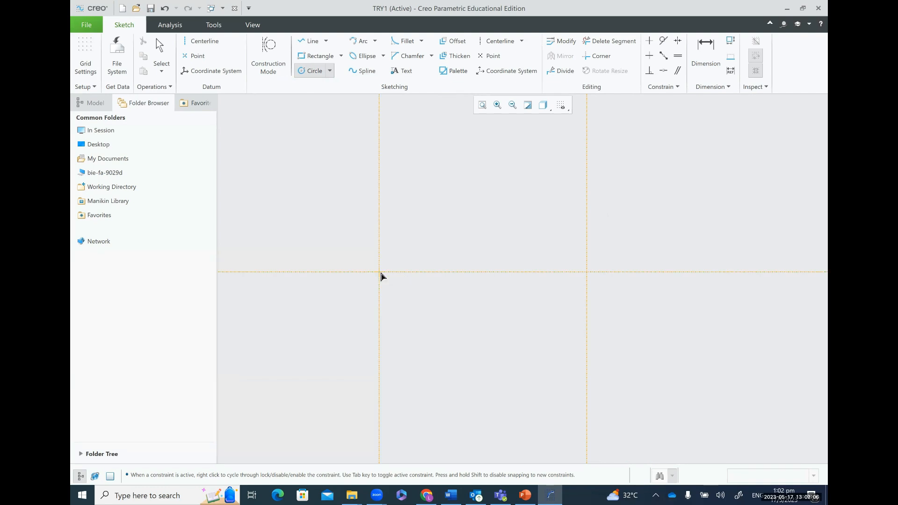
middle_click(412, 298)
click(380, 272)
click(431, 321)
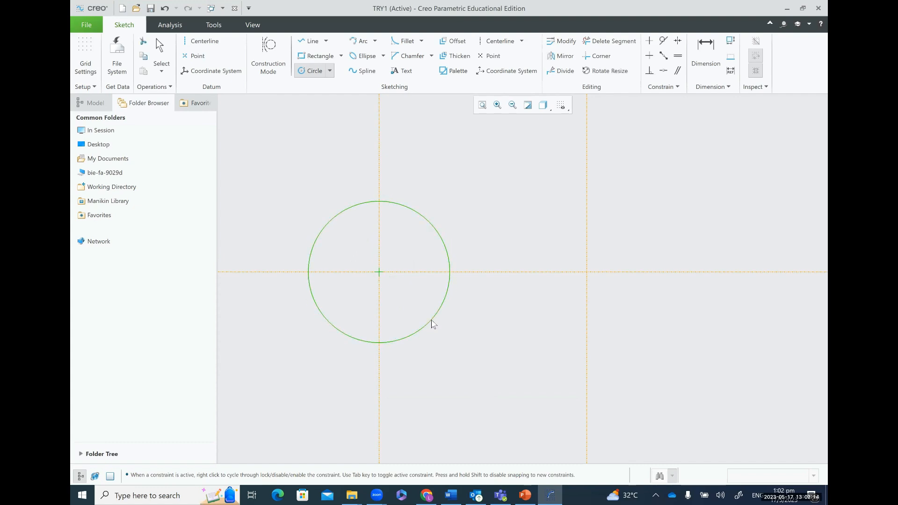
click(587, 273)
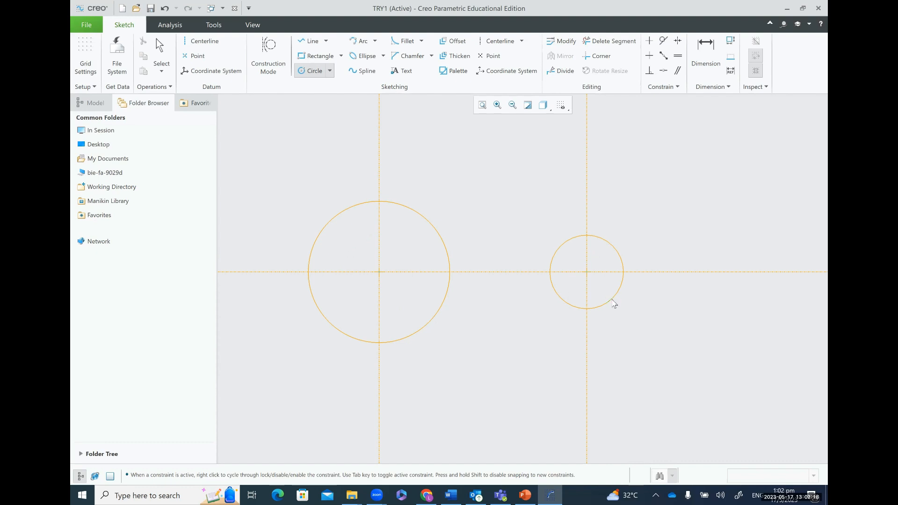
click(612, 300)
Connect the circles with two straight lines from the large circle's highest and lowest points, each tangent to the small circle
click(311, 42)
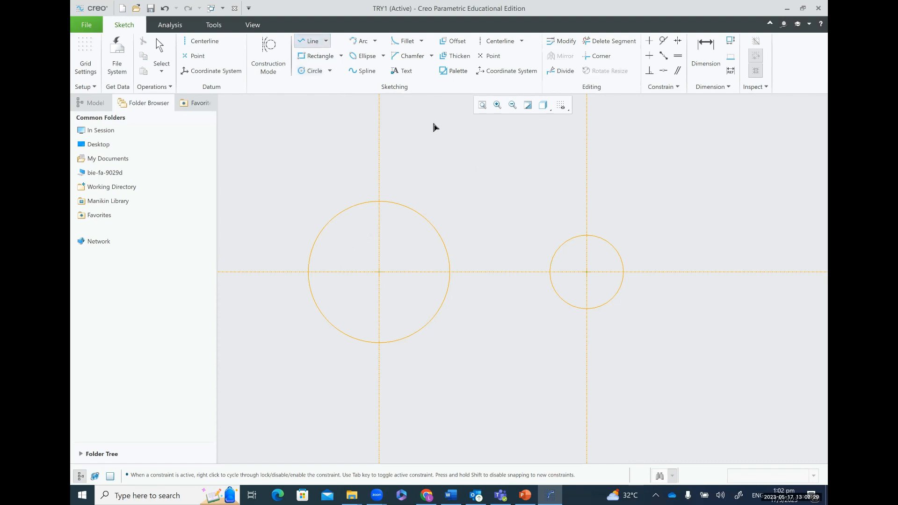
click(379, 202)
click(588, 238)
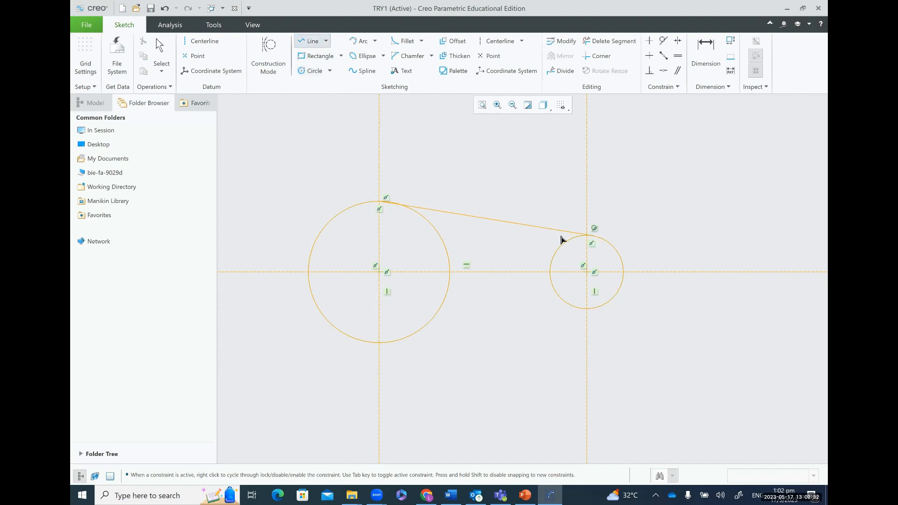
middle_click(422, 351)
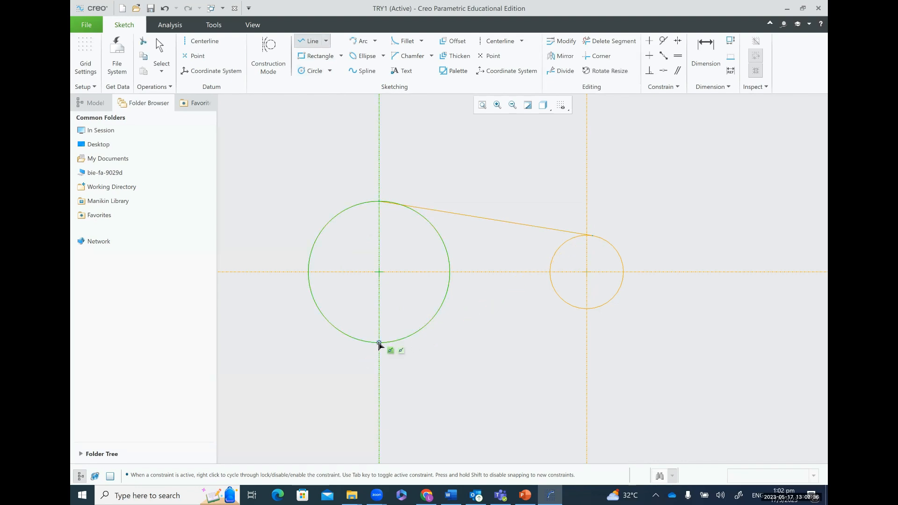
click(389, 347)
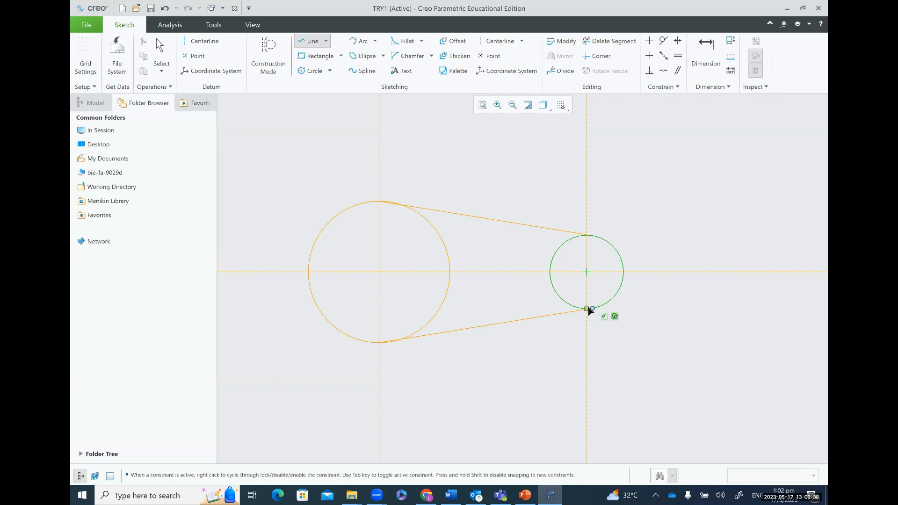
click(586, 310)
middle_click(588, 312)
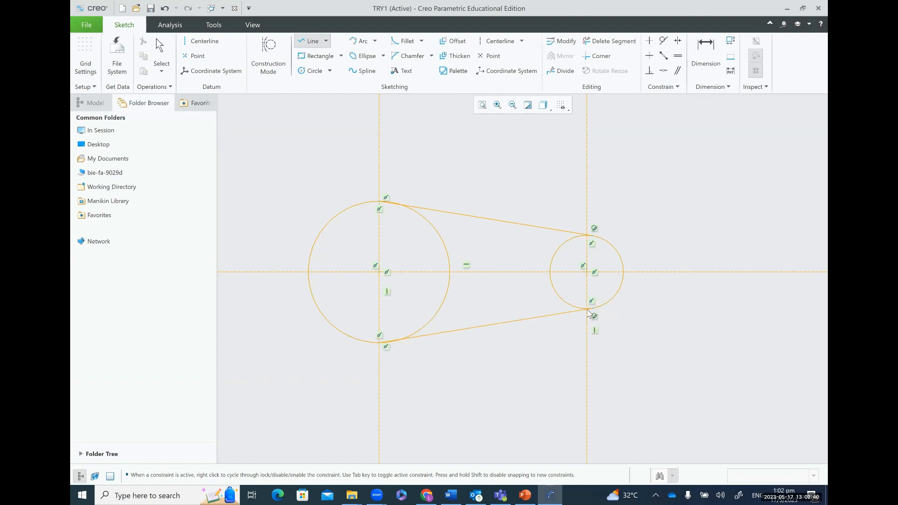
middle_click(589, 311)
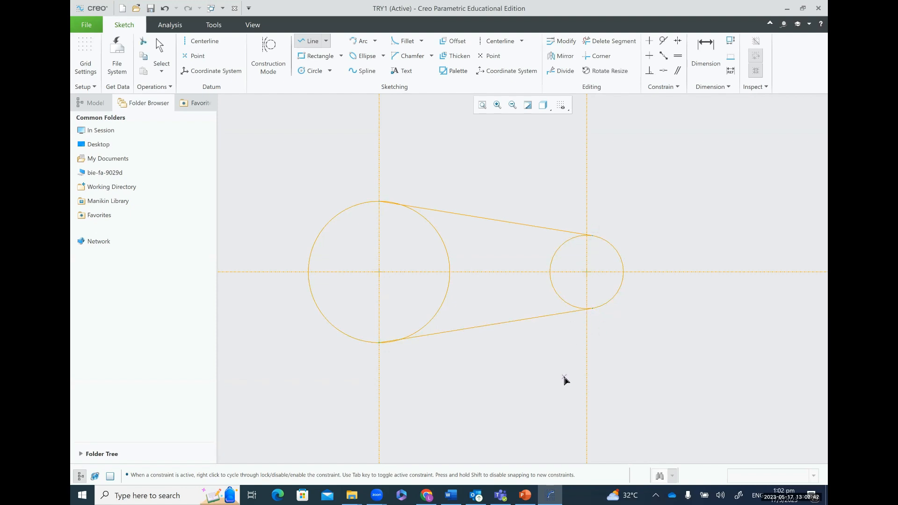
Trim both circles' inner arcs between the two connecting lines with Delete Segment, leaving a closed outline
click(612, 41)
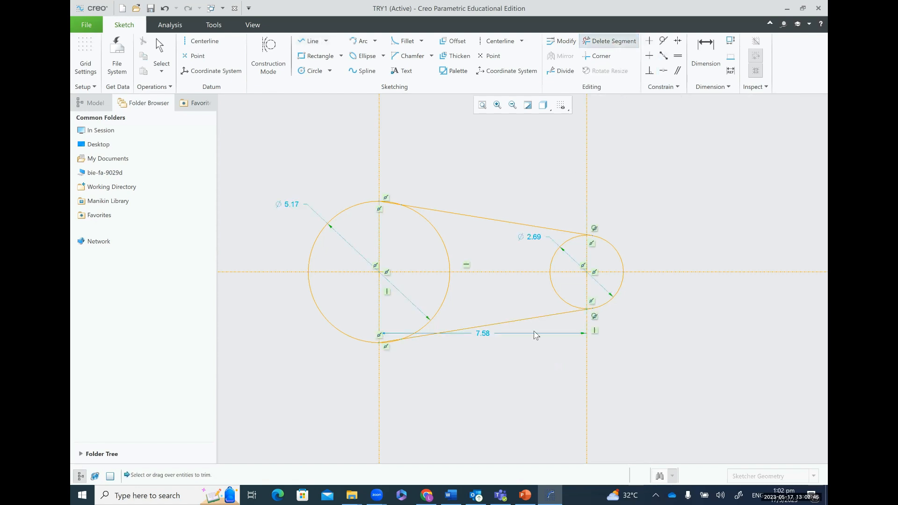
click(553, 257)
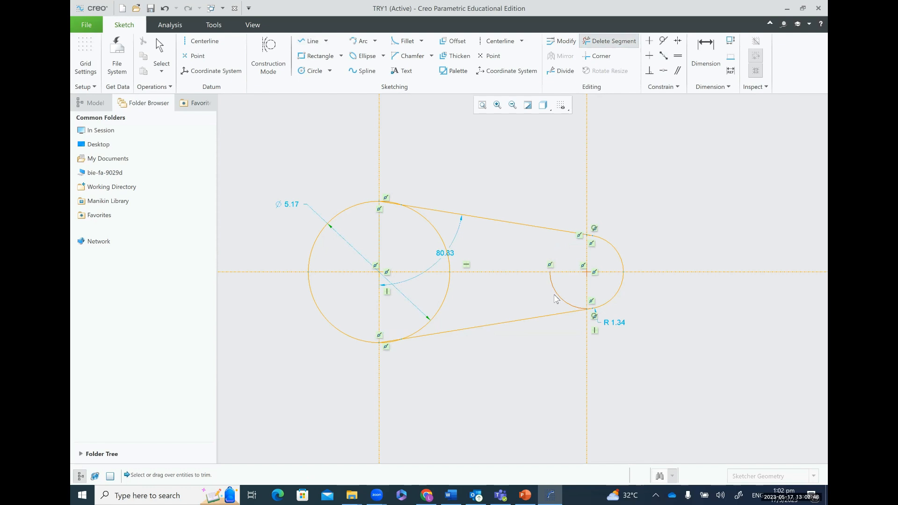
click(558, 296)
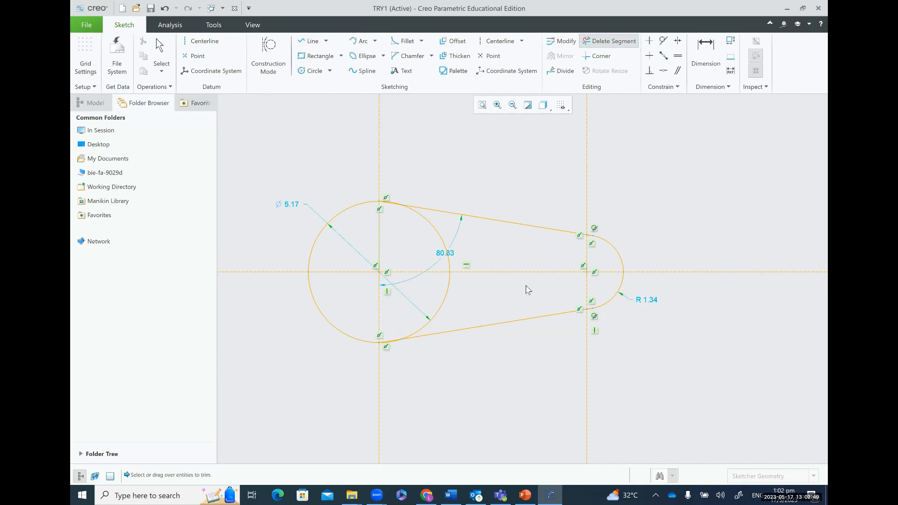
click(433, 232)
click(443, 308)
Select all geometry, including the centerlines, and delete it to clear the sketch
click(162, 72)
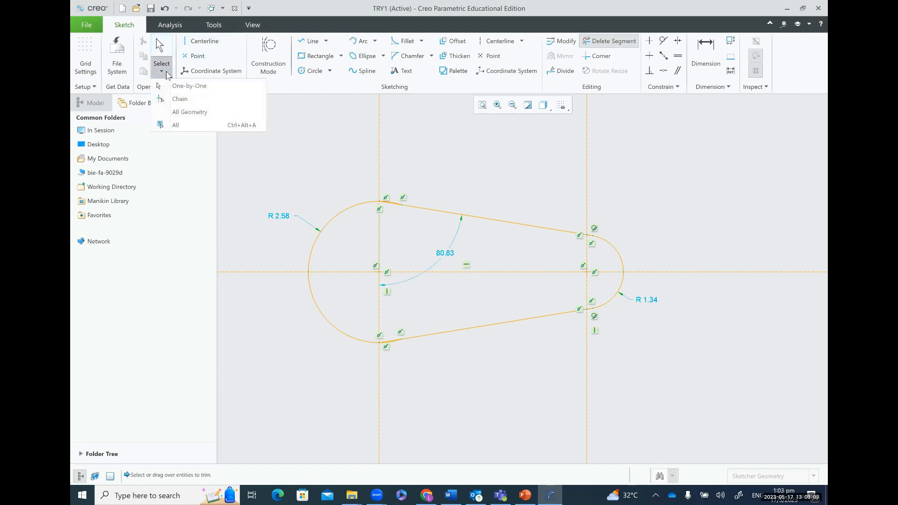
click(181, 112)
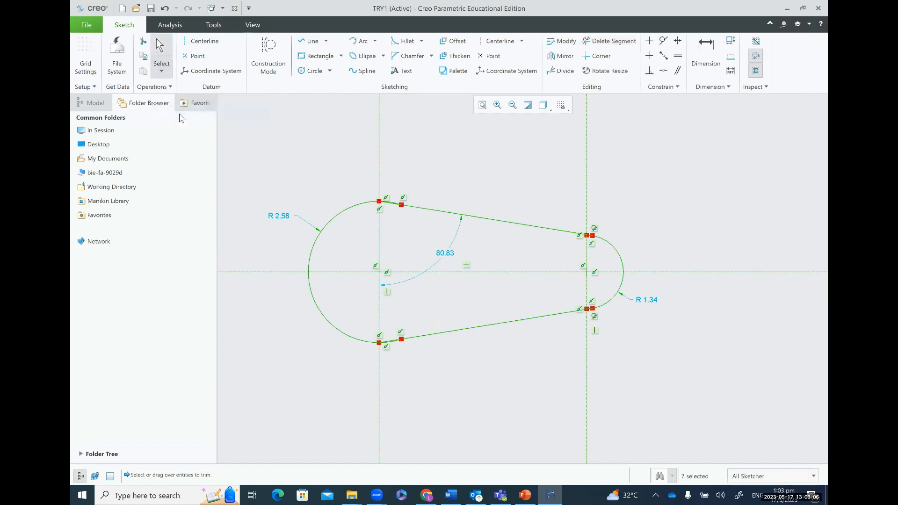
key(Delete)
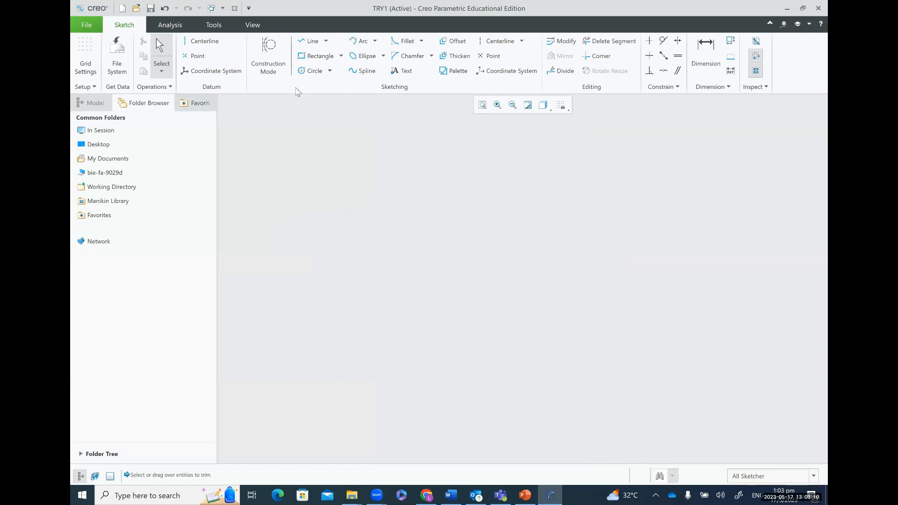
Sketch a corner rectangle about 2.66 wide and 2.06 high in the upper-left part of the sketch area
click(341, 56)
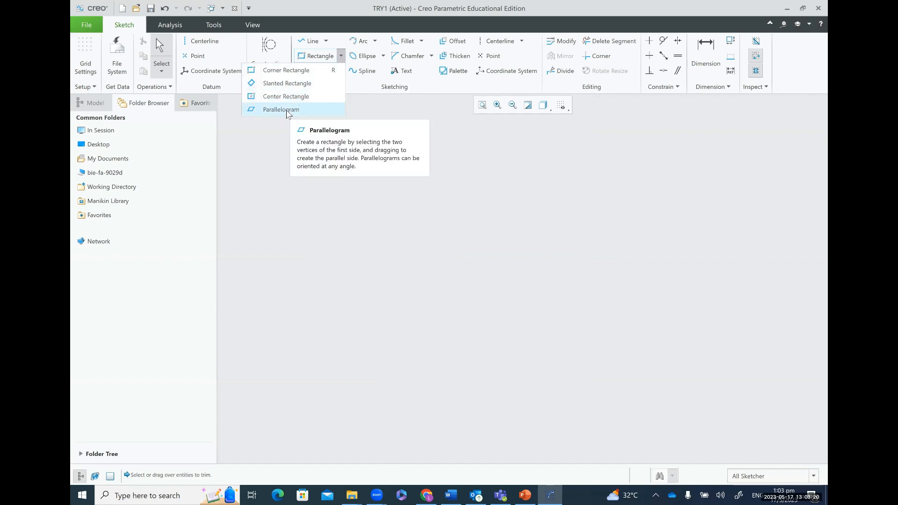
click(276, 73)
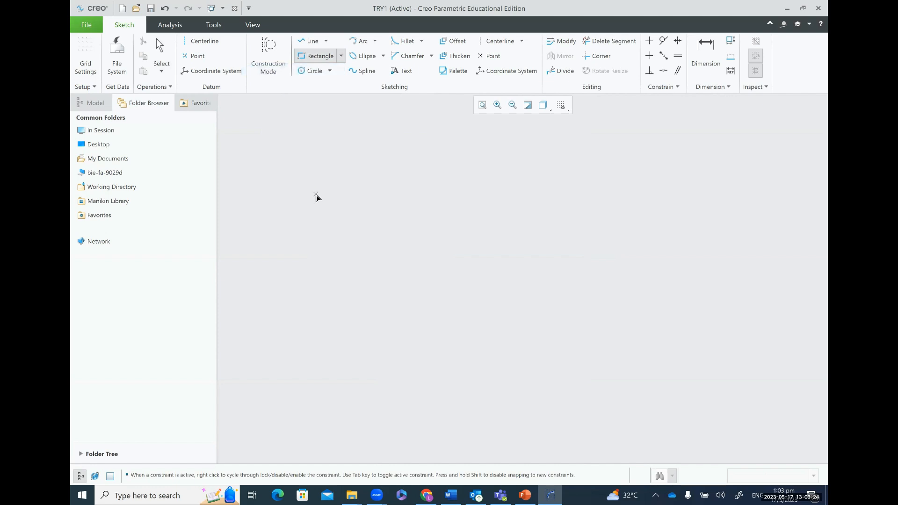
click(315, 195)
click(387, 251)
Sketch a slanted rectangle about 4.02 long and 1.83 wide beside the corner rectangle
click(341, 57)
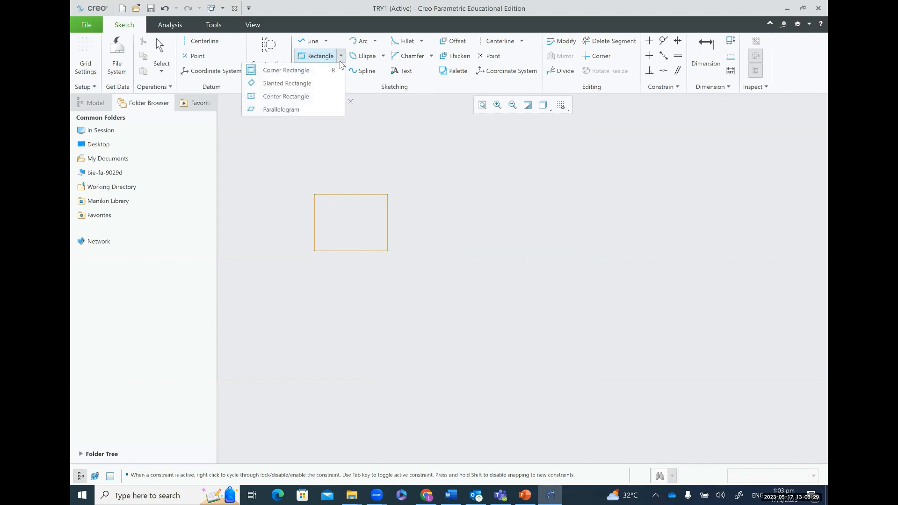
click(304, 84)
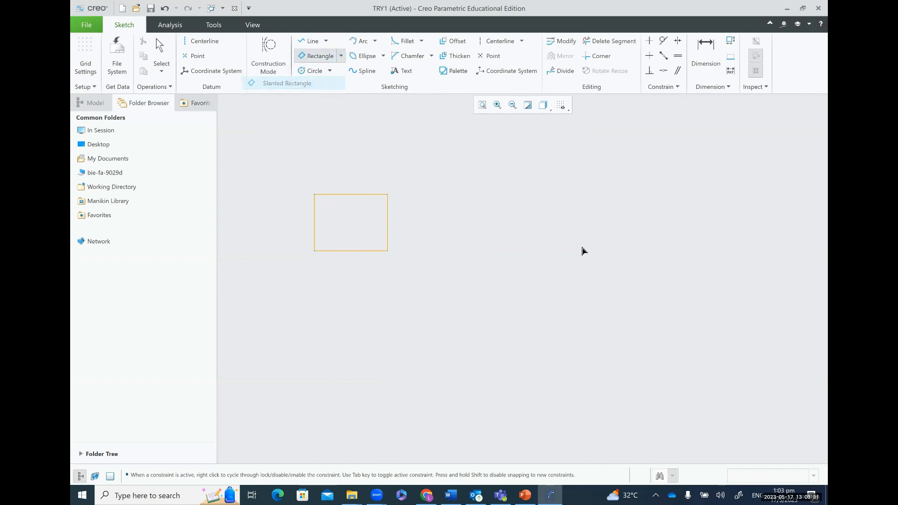
click(457, 178)
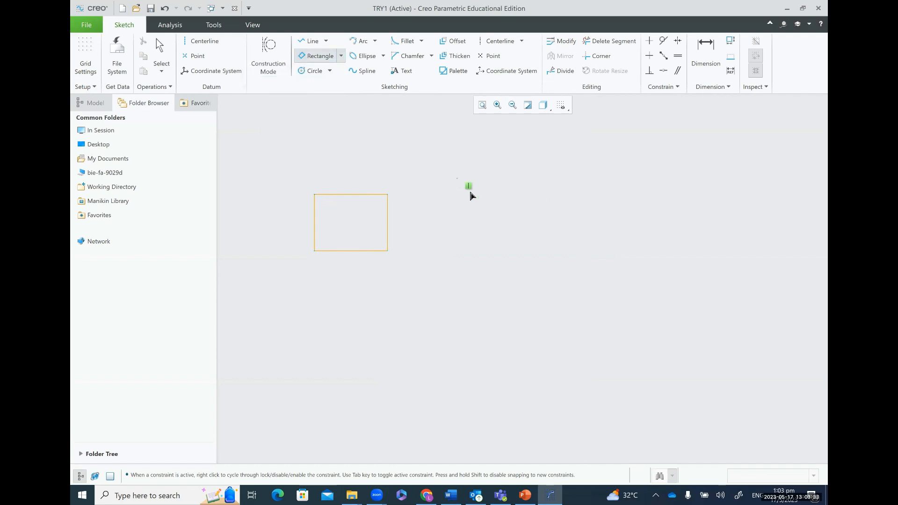
click(514, 272)
click(552, 238)
Sketch a center rectangle about 2.74 wide below and between the two existing rectangles
click(341, 56)
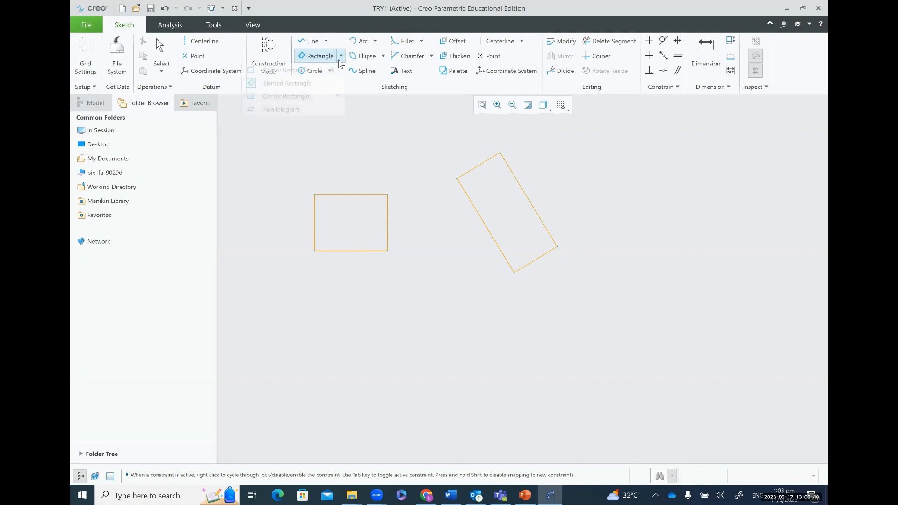
click(293, 98)
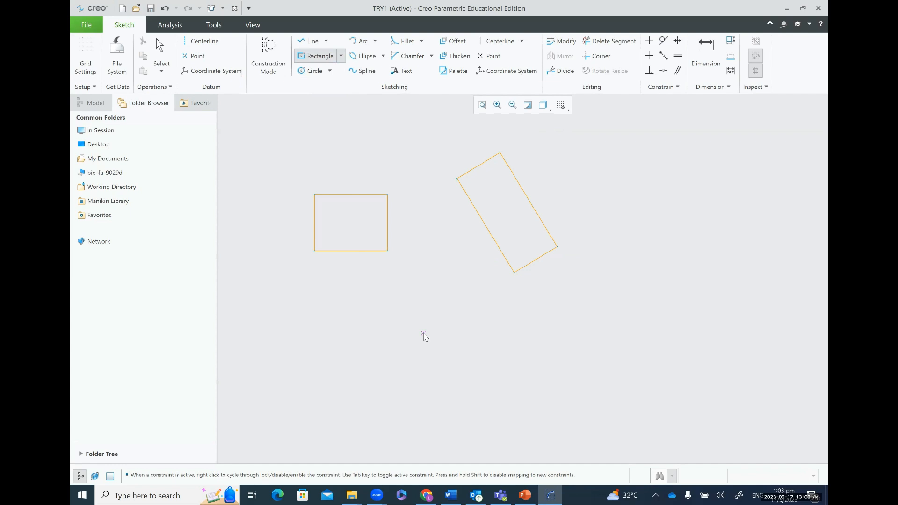
click(424, 333)
click(447, 342)
click(461, 361)
Sketch a parallelogram with an inner angle of about 117 degrees to the right of the slanted rectangle
click(341, 56)
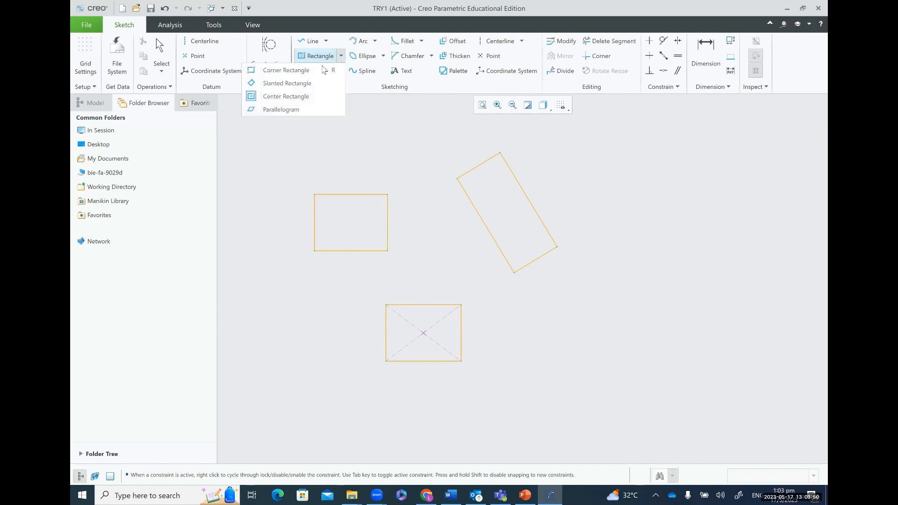
click(594, 218)
click(645, 309)
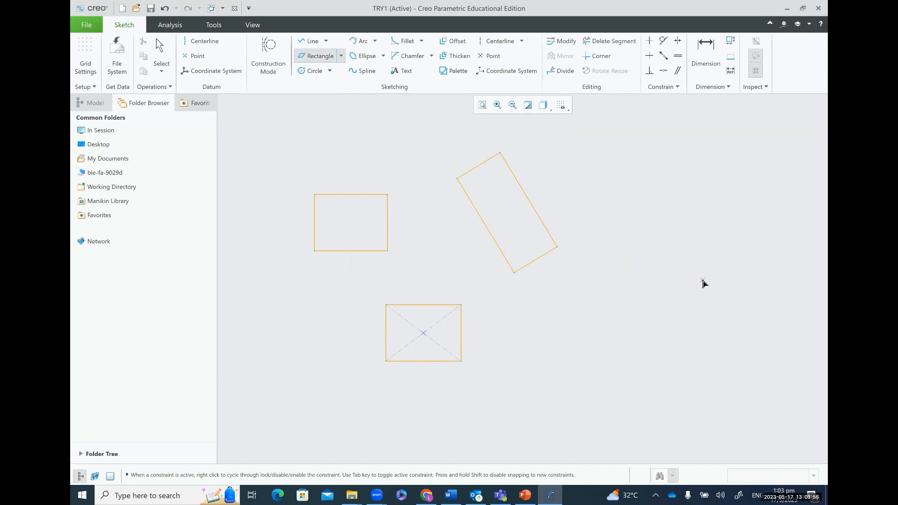
click(644, 308)
click(592, 237)
click(647, 228)
Select all four rectangle and parallelogram shapes as geometry and delete them together
click(163, 72)
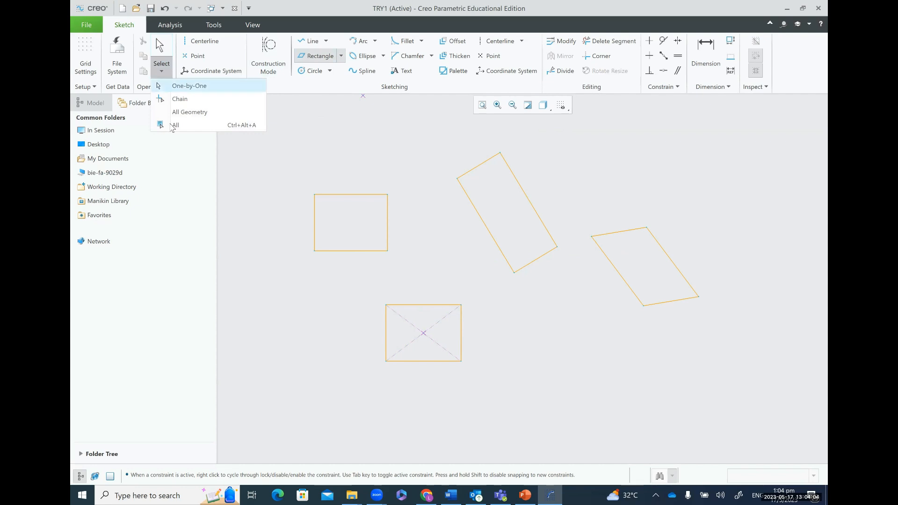
click(187, 112)
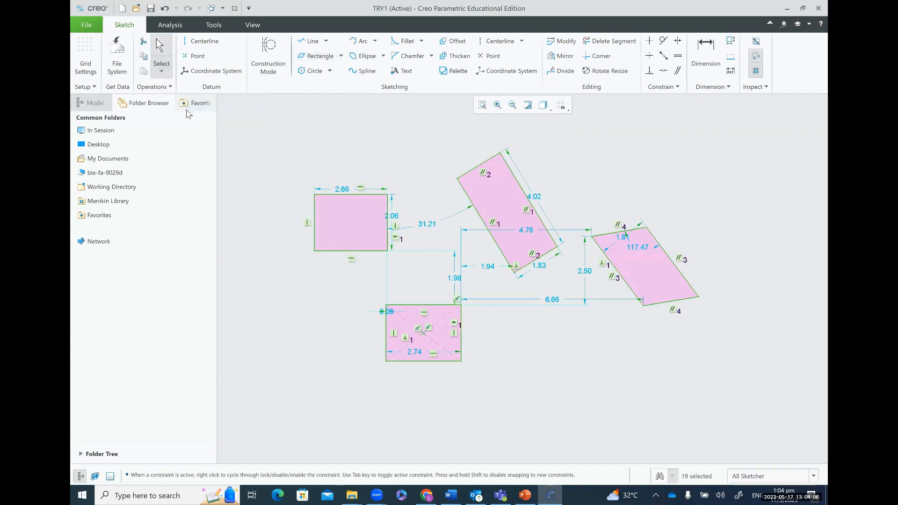
key(Delete)
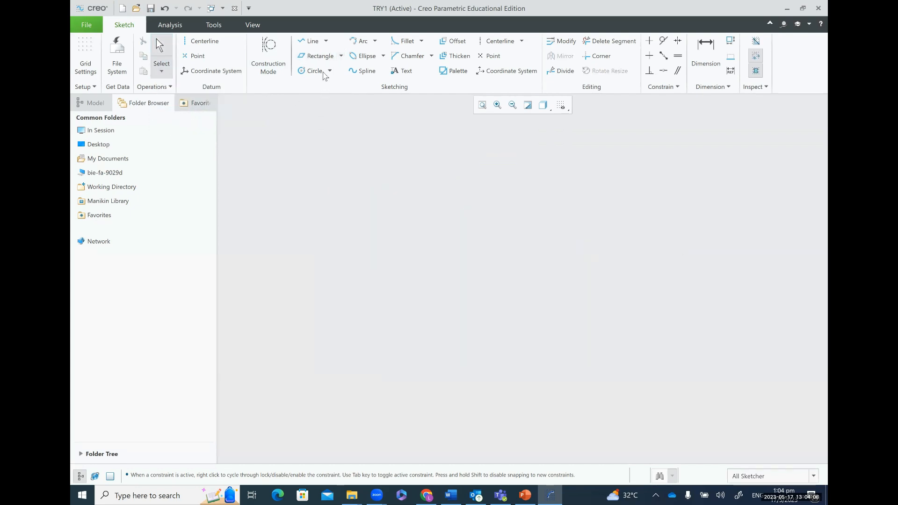
Sketch a circle with the Center and Point method left of the sketch area's middle
click(330, 70)
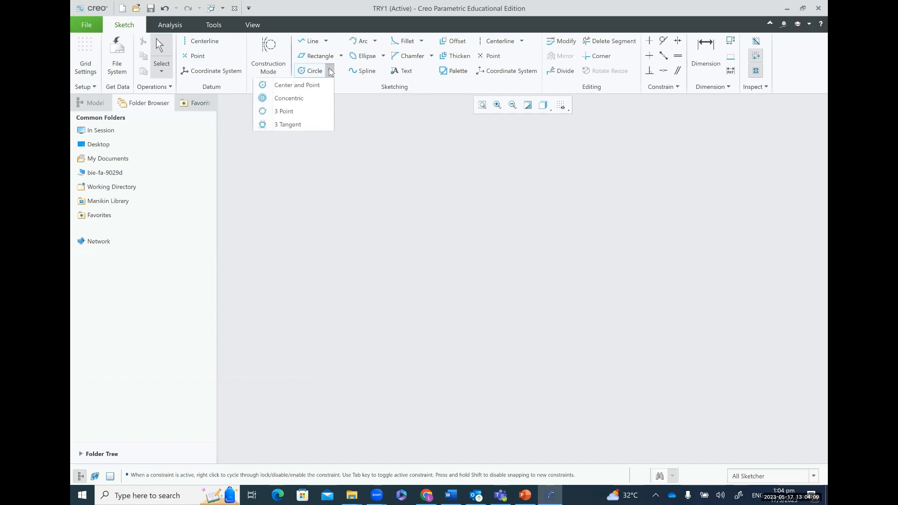
click(307, 87)
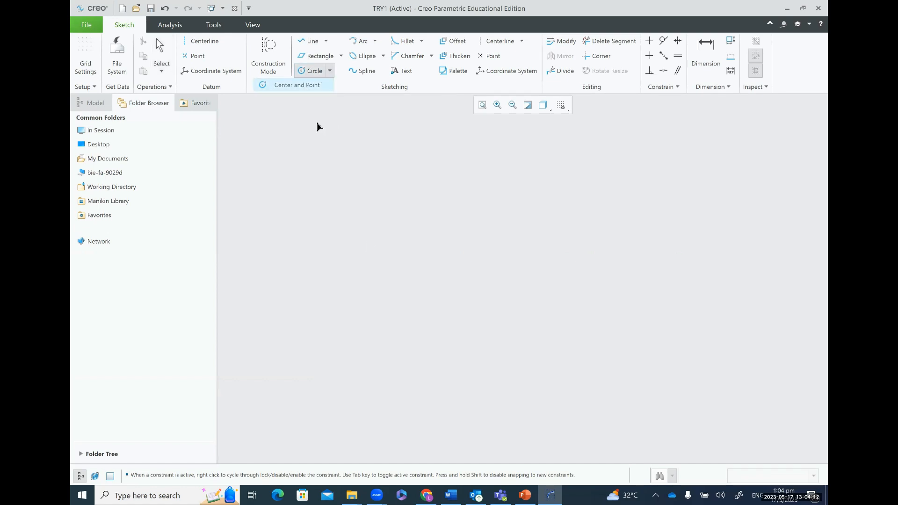
click(353, 234)
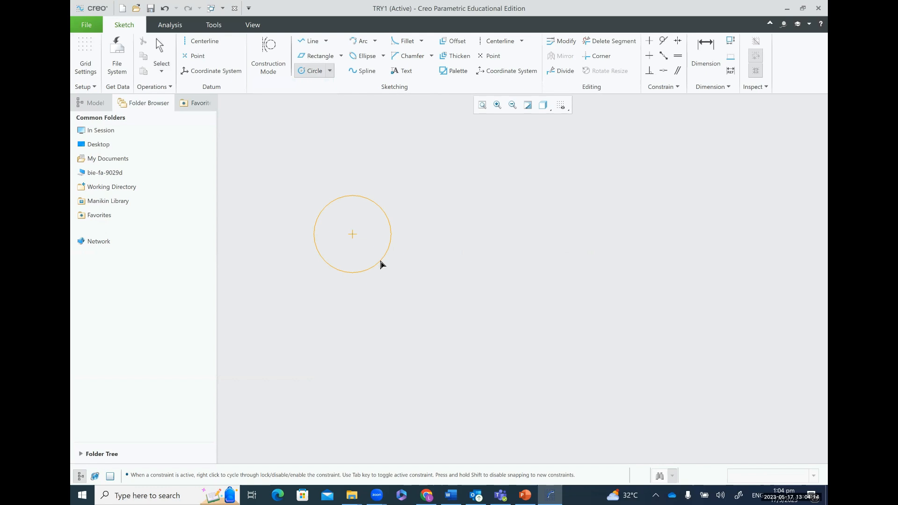
click(380, 262)
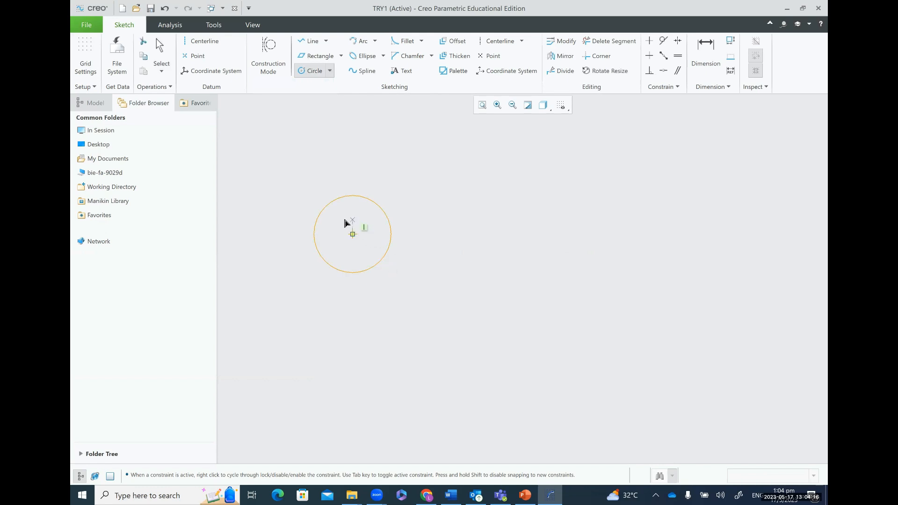
Sketch Concentric circles around the existing circle, the inner one about 1.16 and the outer one about 5.14 in diameter
click(330, 71)
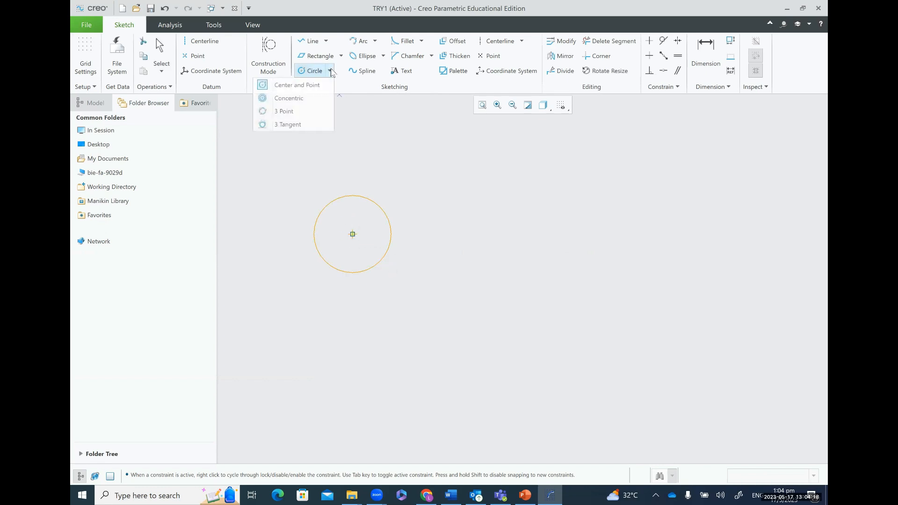
click(304, 100)
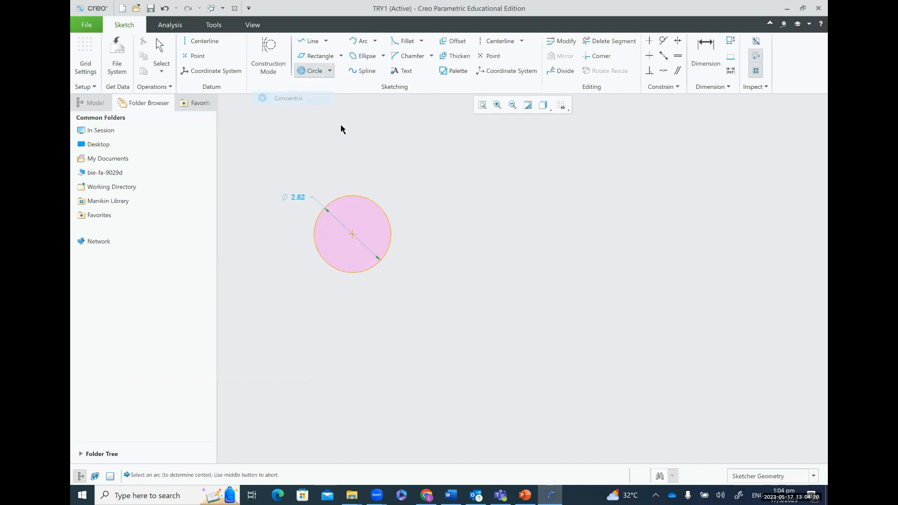
click(353, 237)
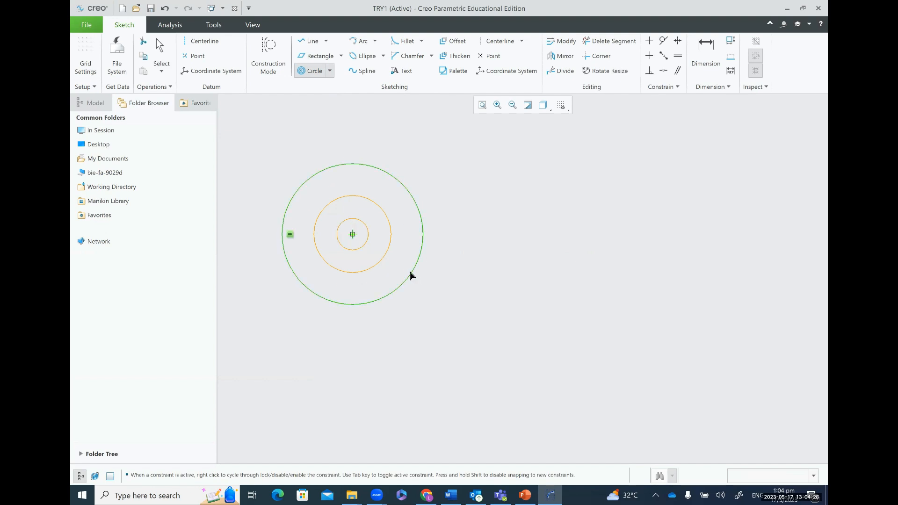
click(411, 275)
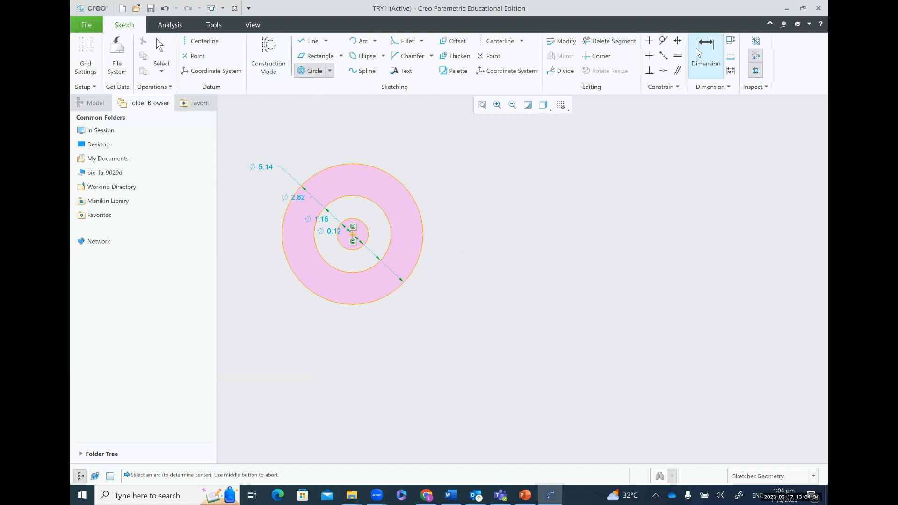
Remove all the concentric circles with Delete Segment by trimming across their outlines
click(608, 41)
mouse_move(282, 153)
mouse_down()
mouse_move(497, 327)
mouse_move(321, 315)
mouse_move(403, 160)
mouse_move(419, 155)
mouse_up()
drag(344, 195, 411, 276)
drag(340, 220, 367, 257)
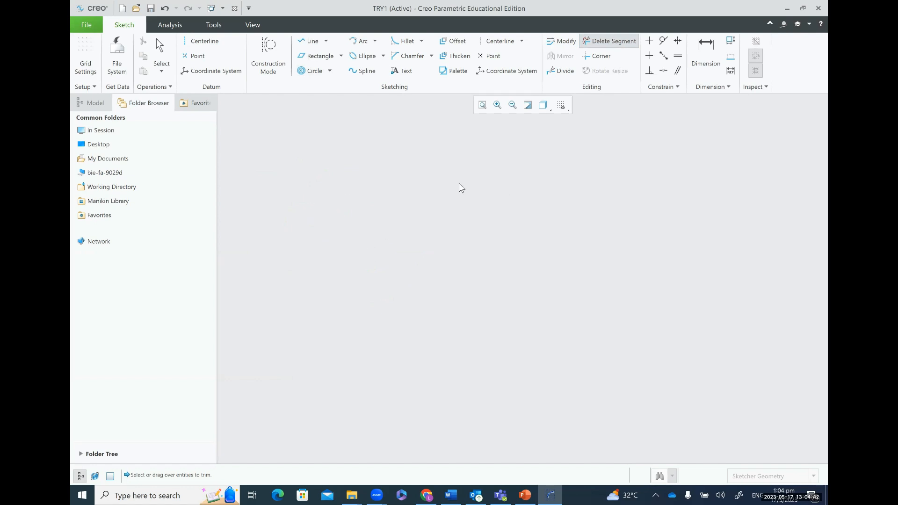
Sketch a circle about 2.76 in diameter with the 3 Point method, slightly left of the sketch area's middle
click(330, 73)
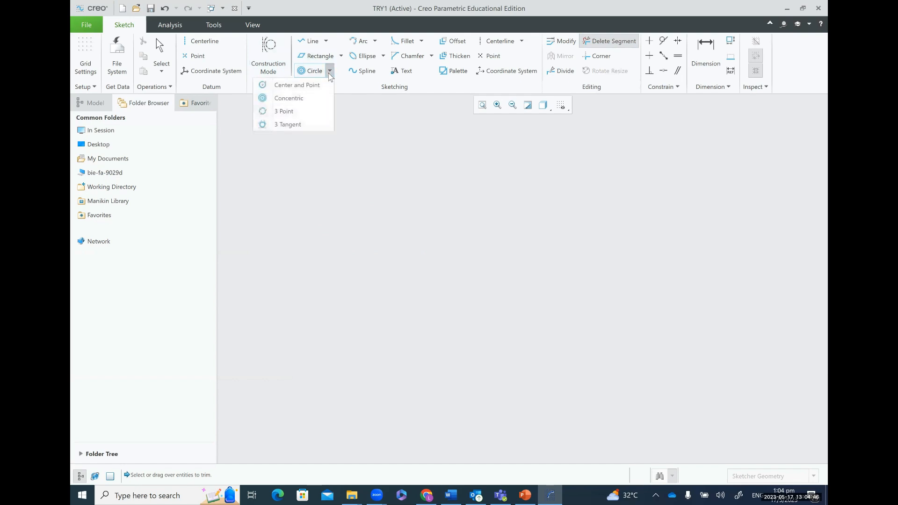
click(292, 112)
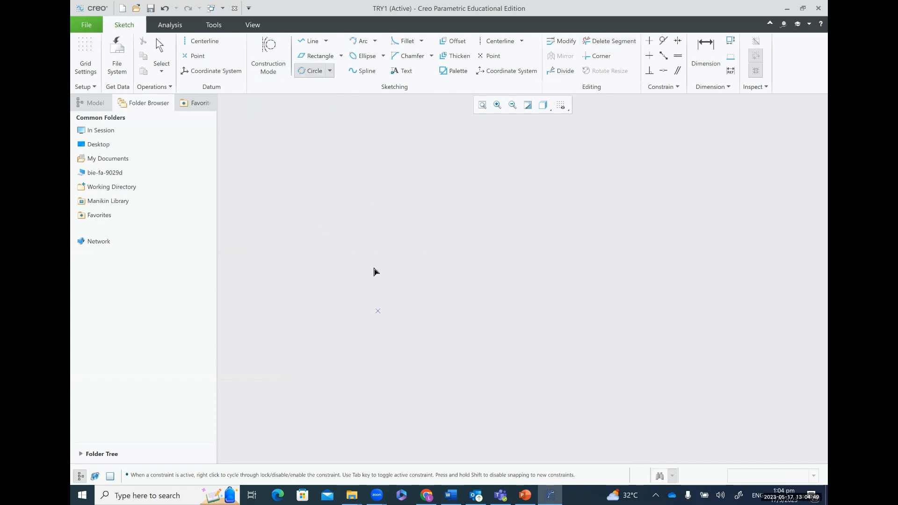
click(366, 242)
click(363, 285)
click(411, 270)
Sketch two more 3 Point circles, one about 1.81 in diameter to the upper right and one about 2.30 to the lower right
click(330, 70)
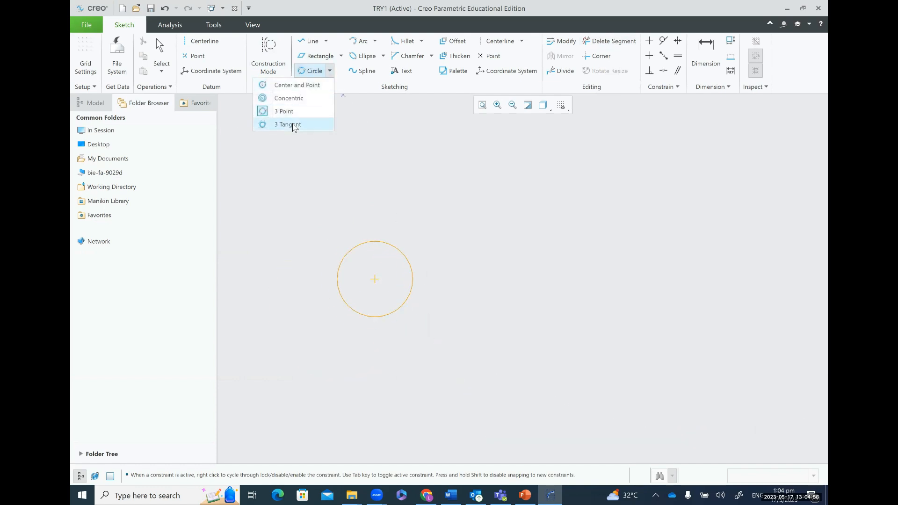
click(303, 112)
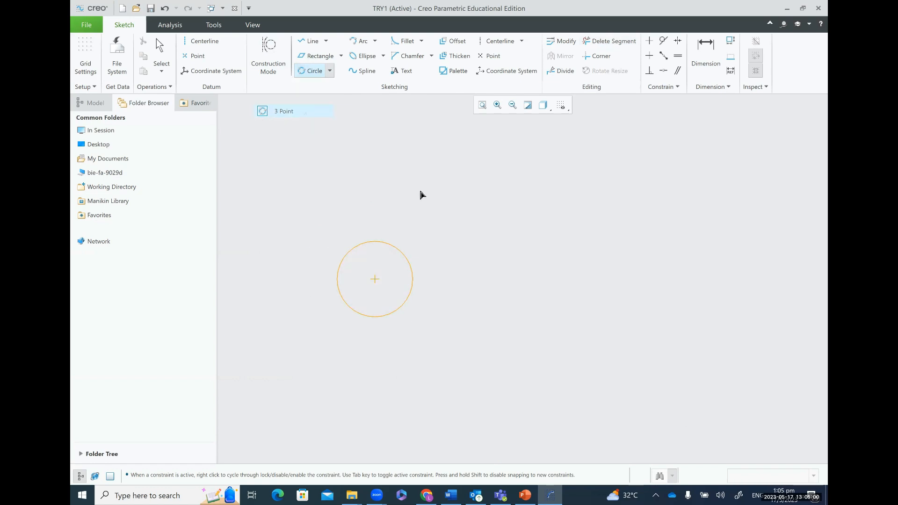
click(474, 188)
click(509, 208)
click(524, 191)
click(511, 341)
click(572, 341)
click(568, 317)
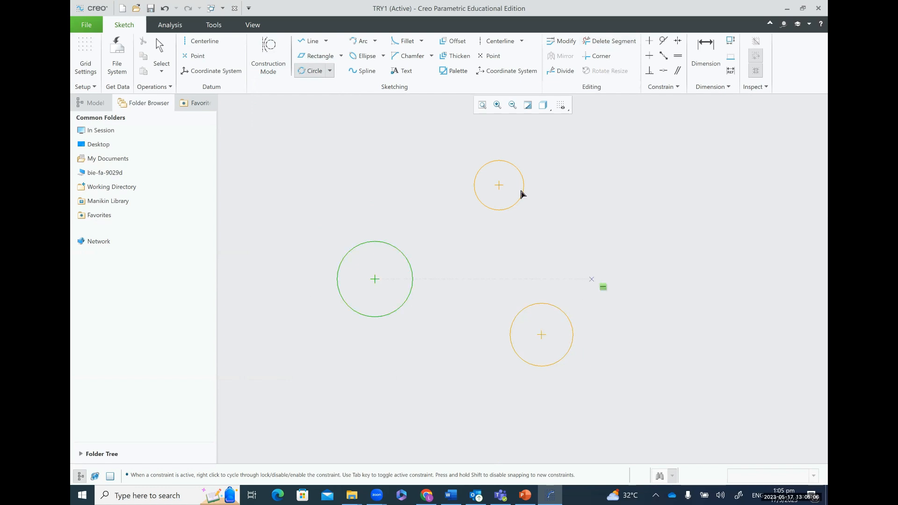
Sketch a 3 Tangent circle between the three circles, touching the left, upper and lower-right ones
click(329, 71)
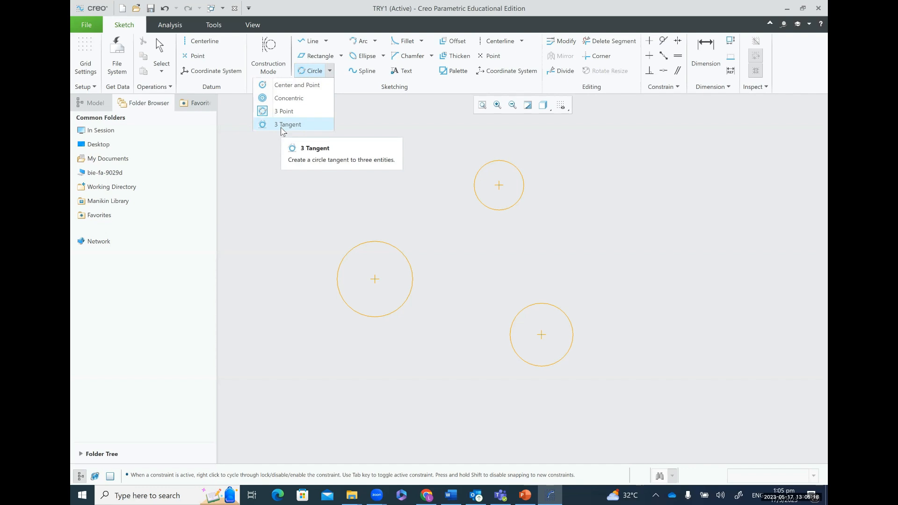
click(288, 125)
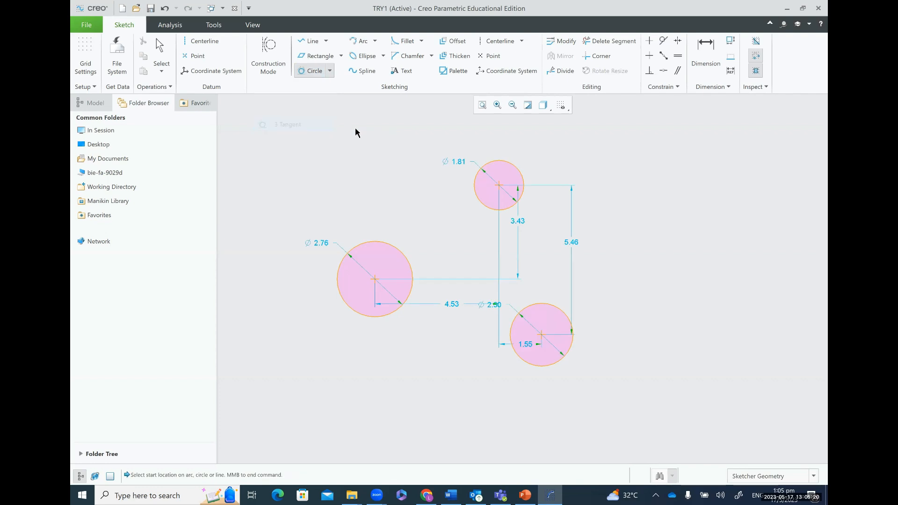
click(407, 262)
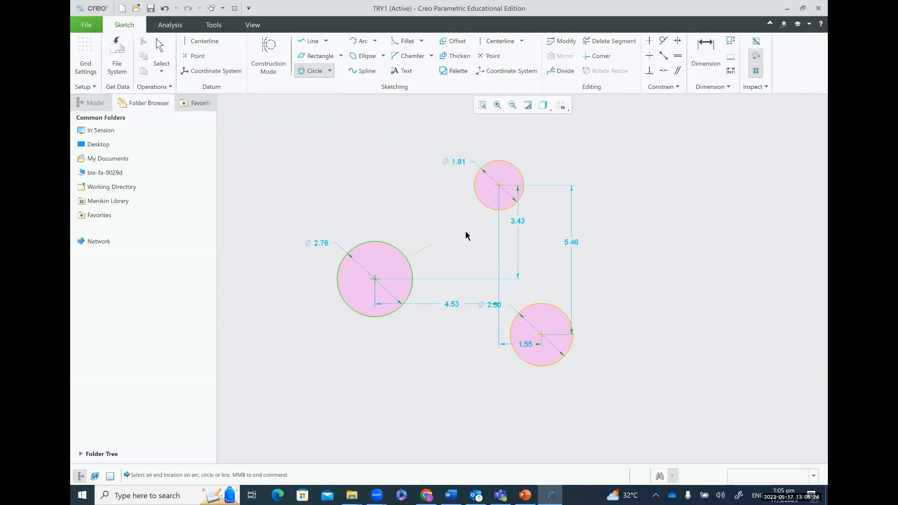
click(492, 209)
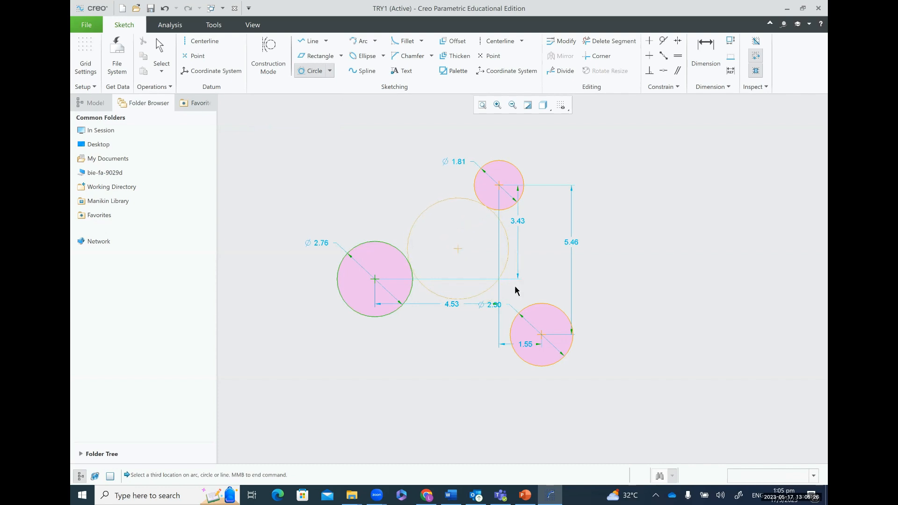
click(525, 310)
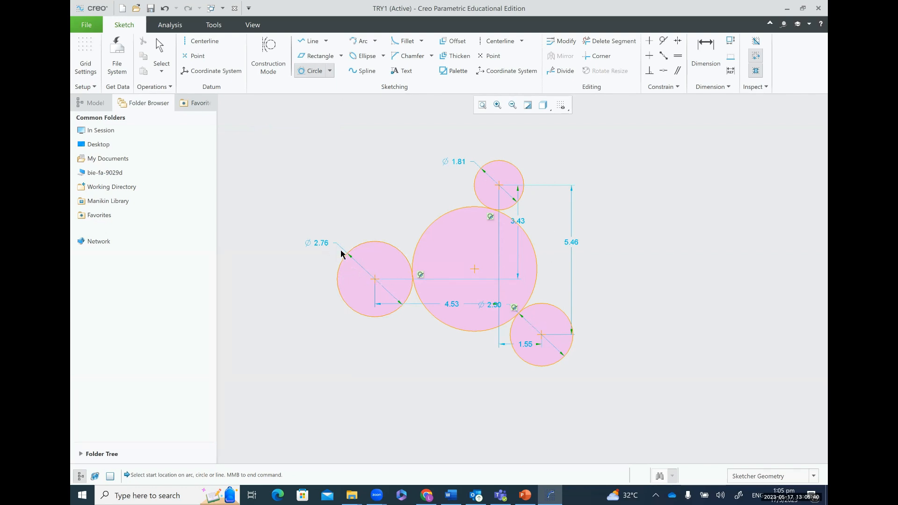
Set the leftmost circle's diameter to 2.5
scroll(341, 254, up, 4)
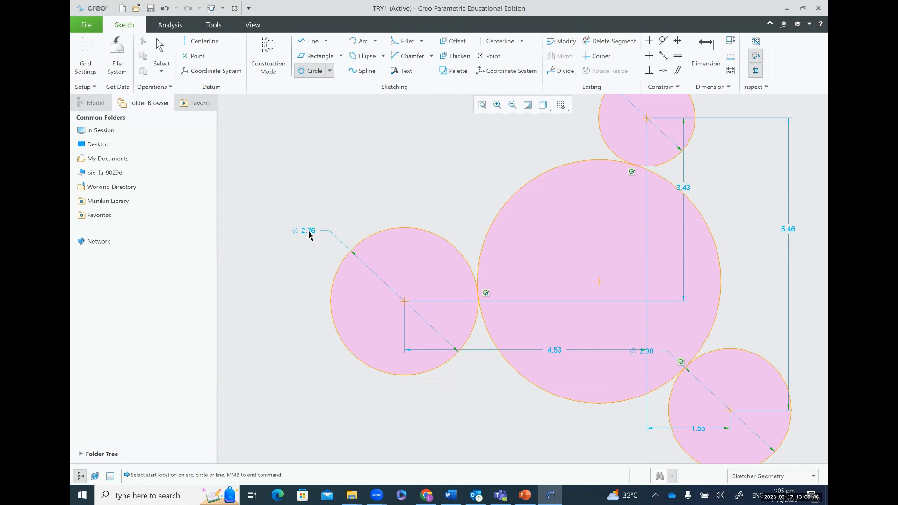
click(564, 47)
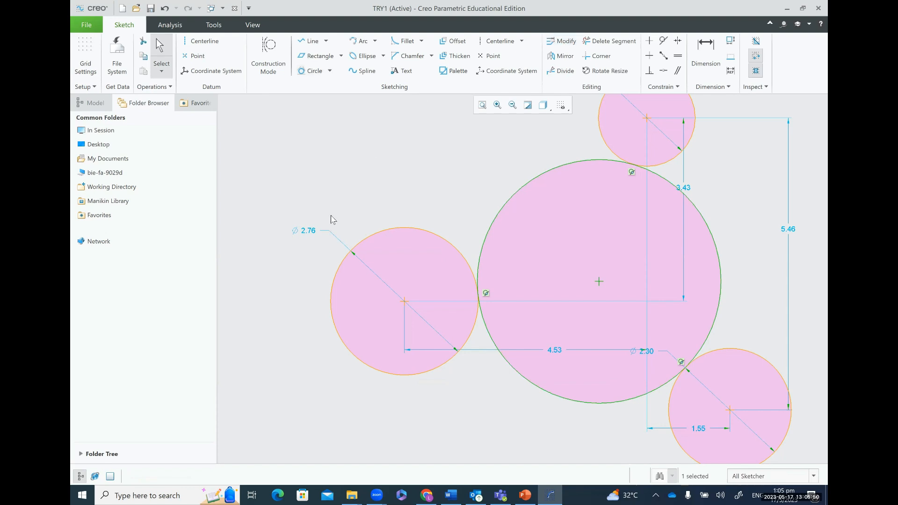
double_click(311, 232)
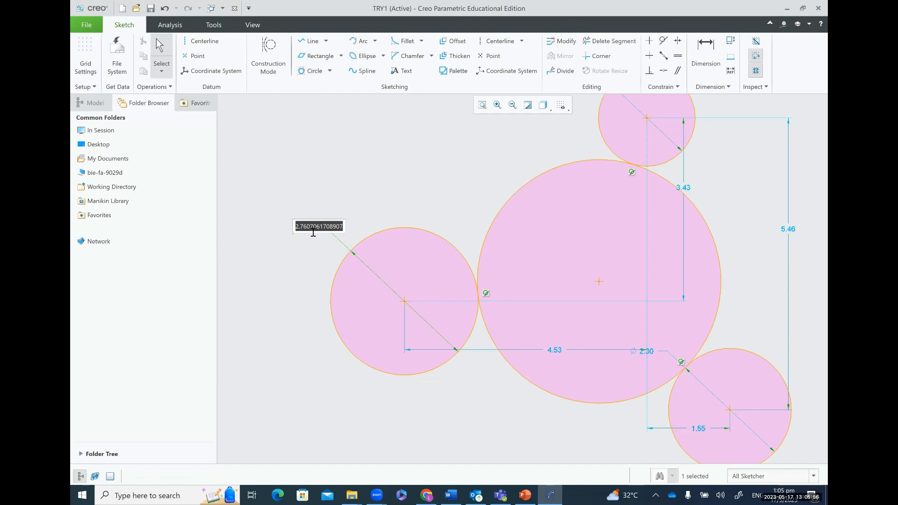
text(2)
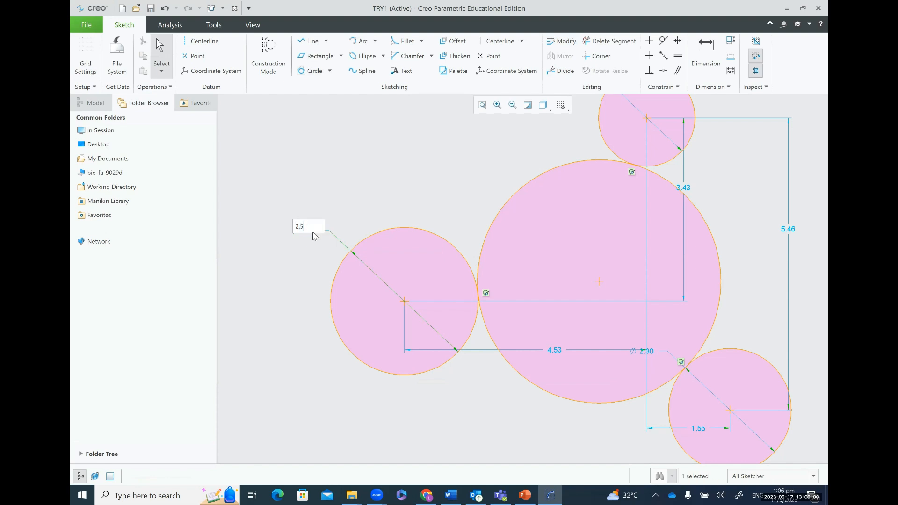
text(.5)
key(Return)
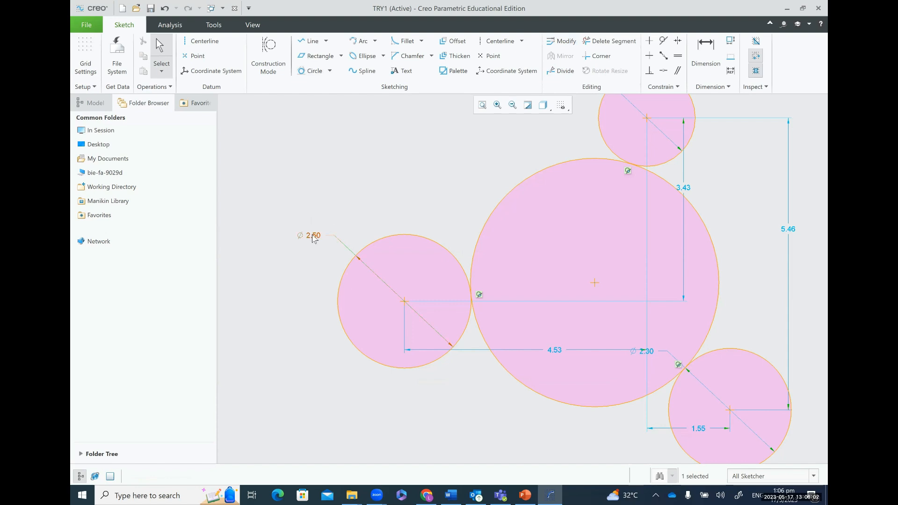
click(313, 301)
Convert the leftmost circle's diameter dimension to a radius and back to a diameter
click(312, 236)
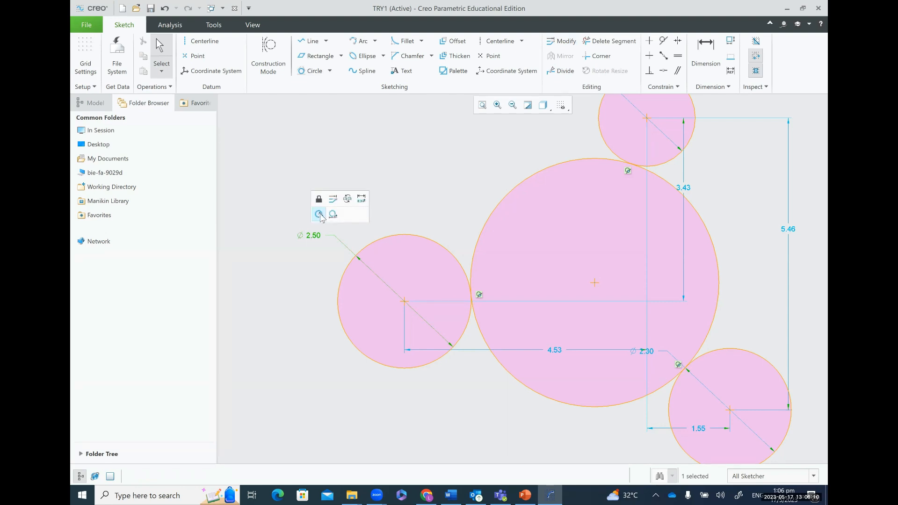
click(320, 215)
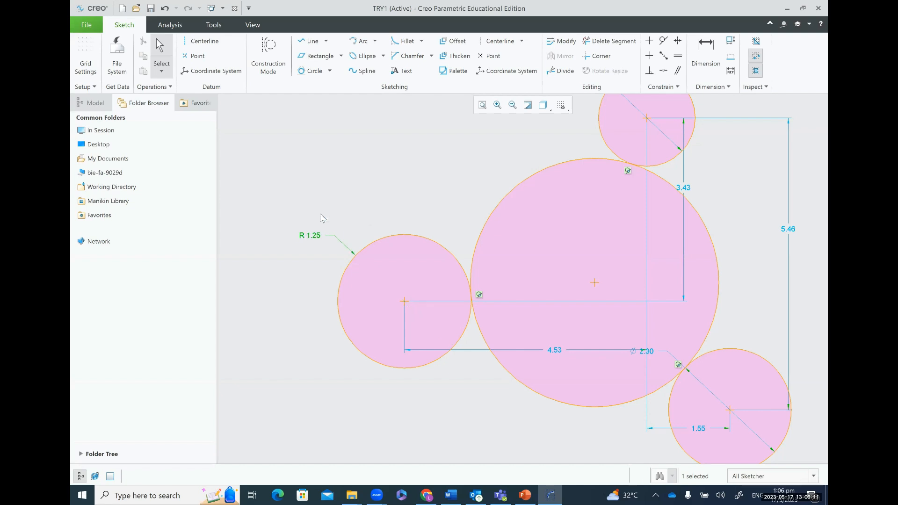
click(312, 237)
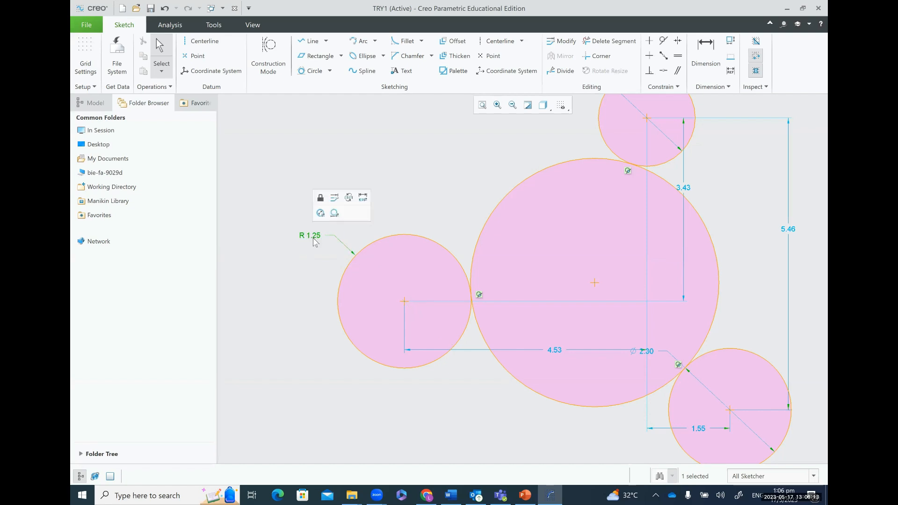
click(320, 214)
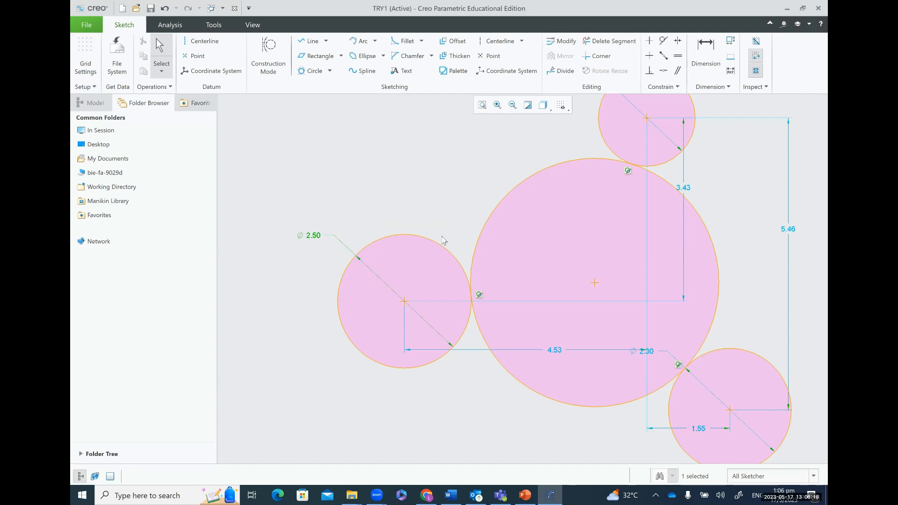
Select all geometry of the four tangent circles and delete it
scroll(445, 241, up, 1)
scroll(447, 241, down, 3)
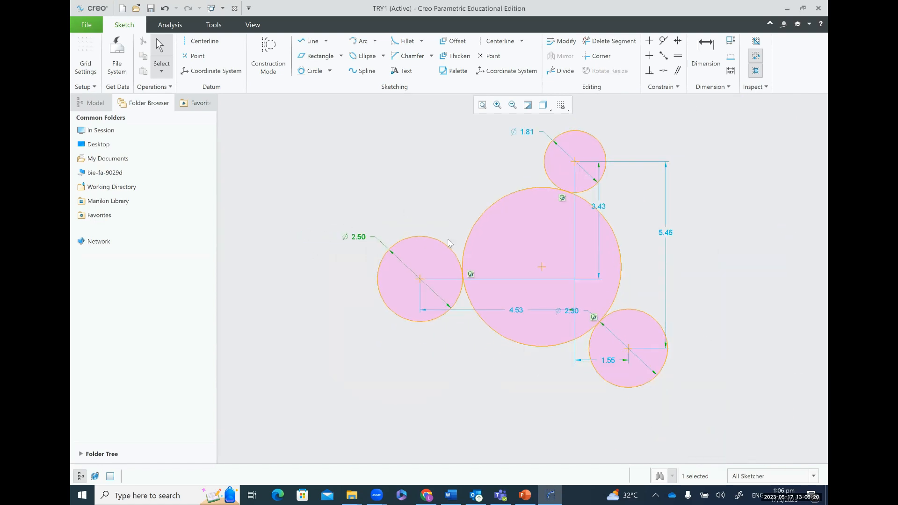
scroll(448, 242, down, 1)
click(162, 72)
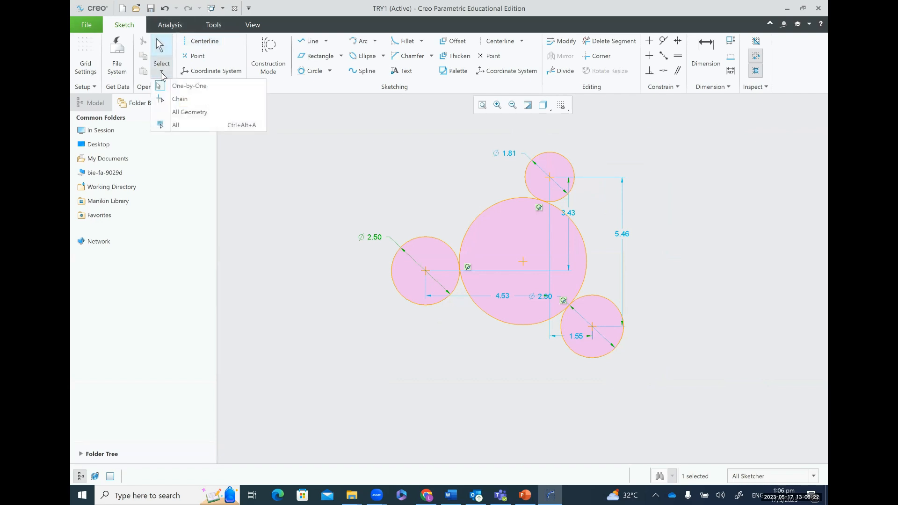
click(179, 113)
key(Delete)
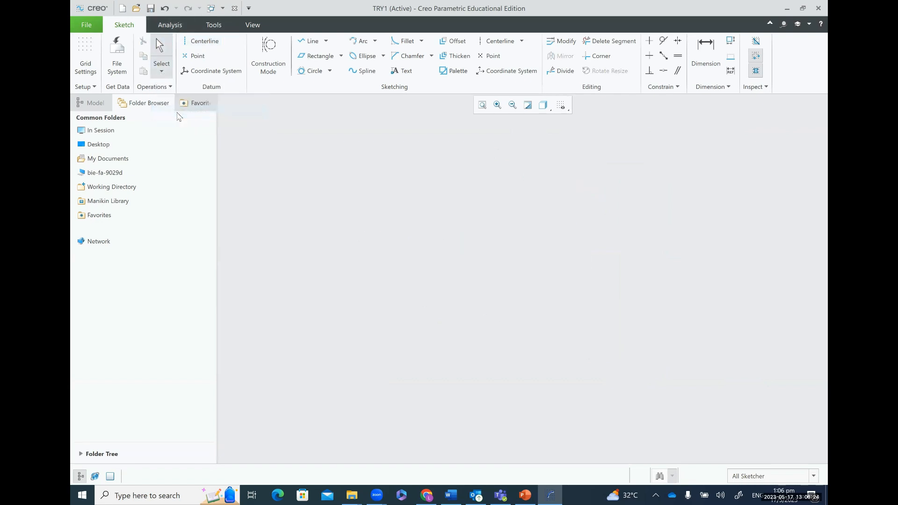
Sketch an upward-bulging arc with a radius of about 1.60 using the 3-Point / Tangent End method and level endpoints
click(374, 42)
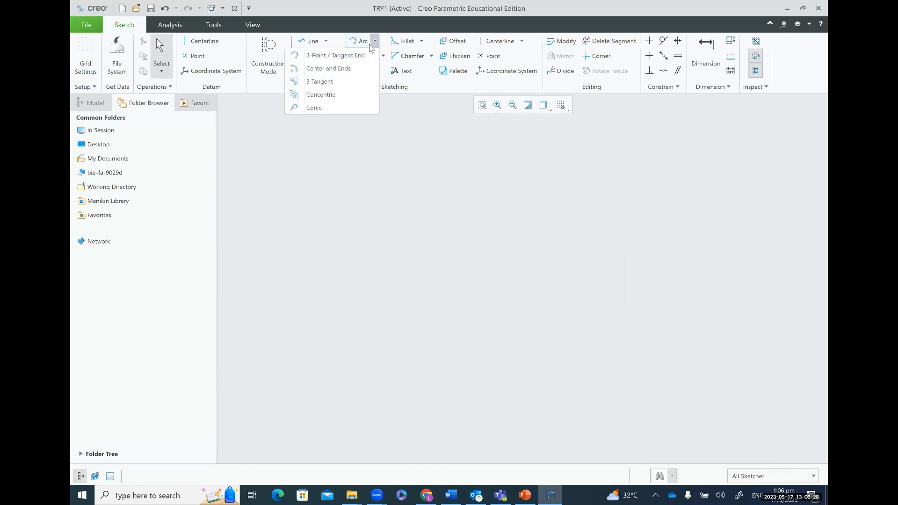
click(335, 55)
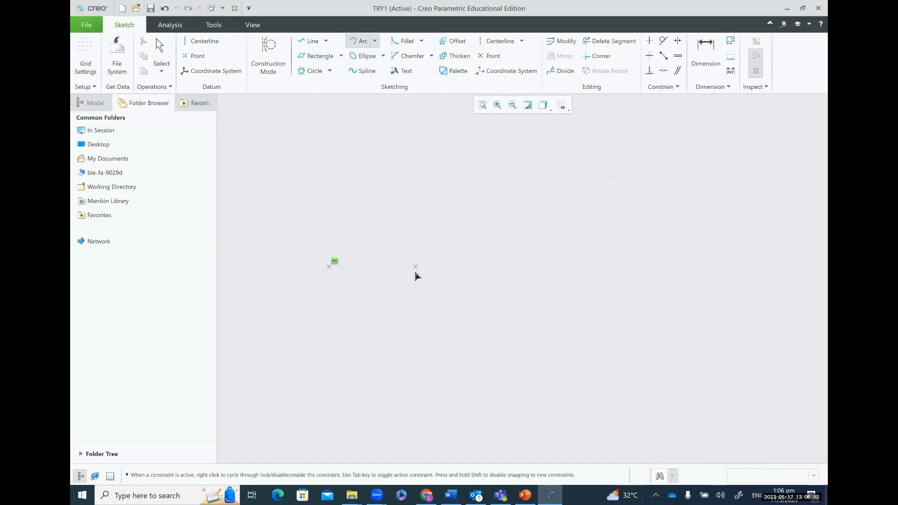
click(416, 266)
click(375, 218)
middle_click(375, 217)
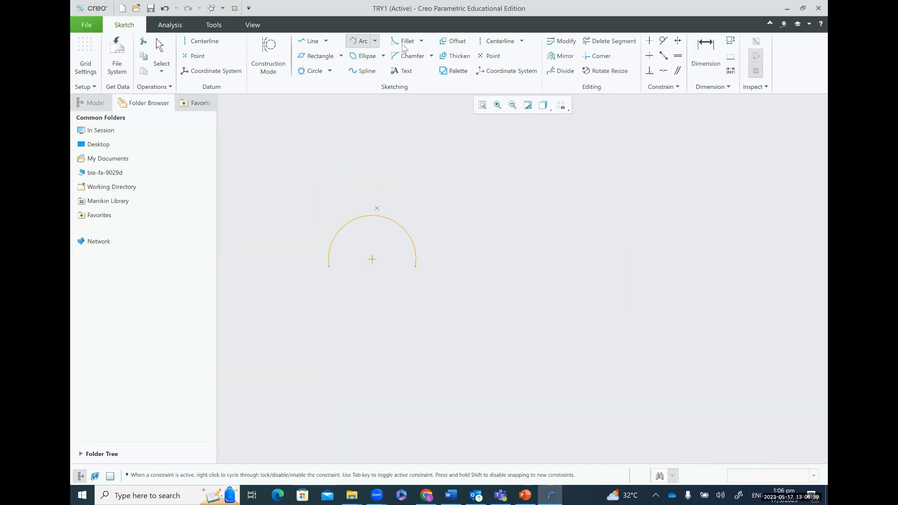
Sketch a Center and Ends arc with a radius of about 2.11 to the right of the first arc
click(375, 41)
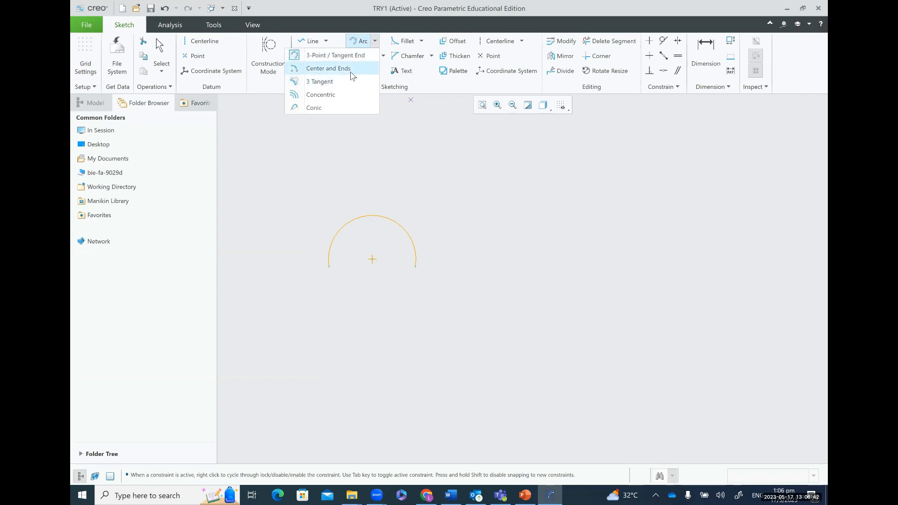
click(351, 71)
click(472, 244)
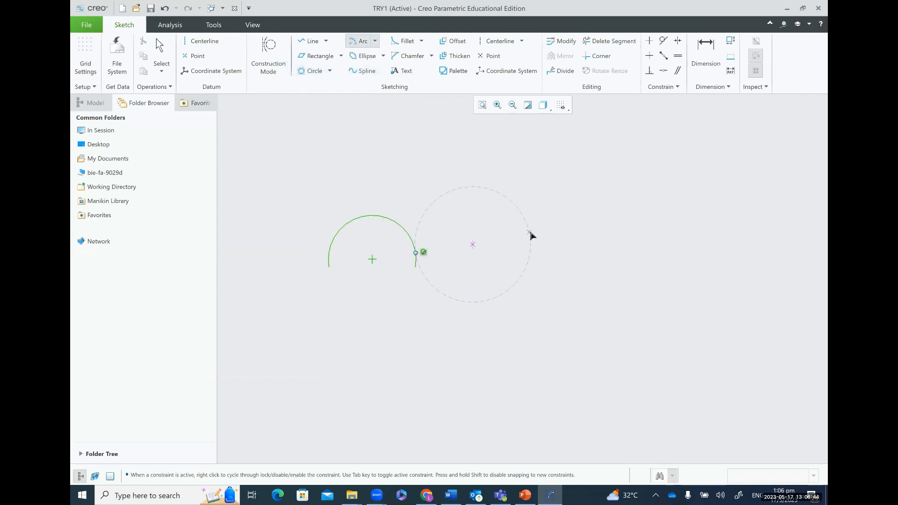
click(530, 234)
click(456, 192)
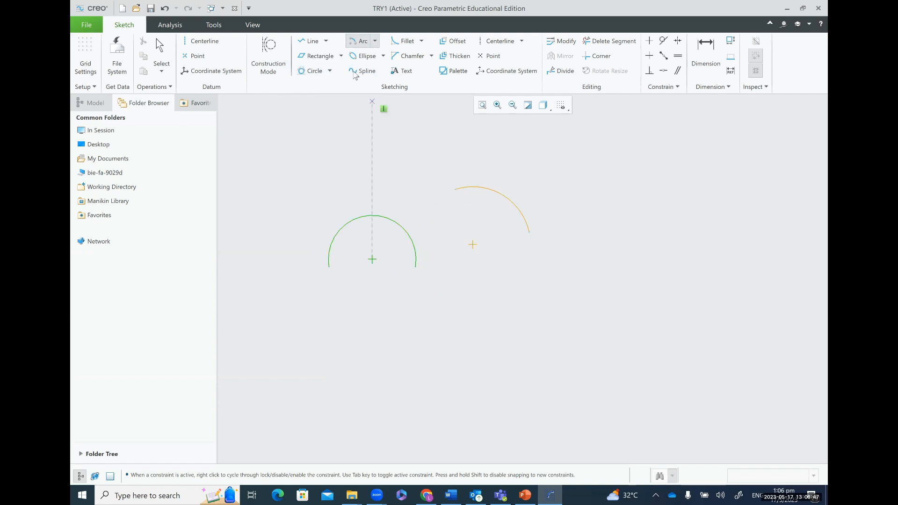
Sketch a Concentric arc with a radius of about 1.00 around the center of the R 2.11 arc, open at its upper side
click(374, 44)
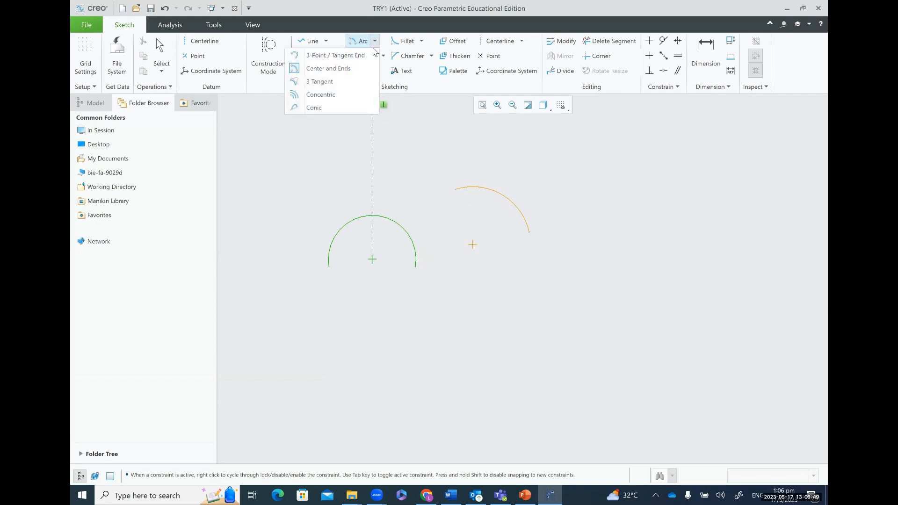
click(348, 99)
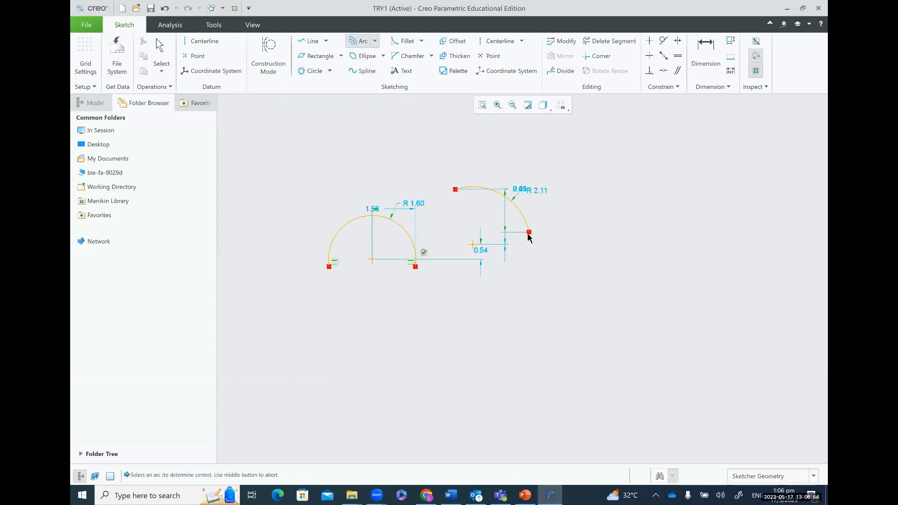
click(473, 244)
click(493, 226)
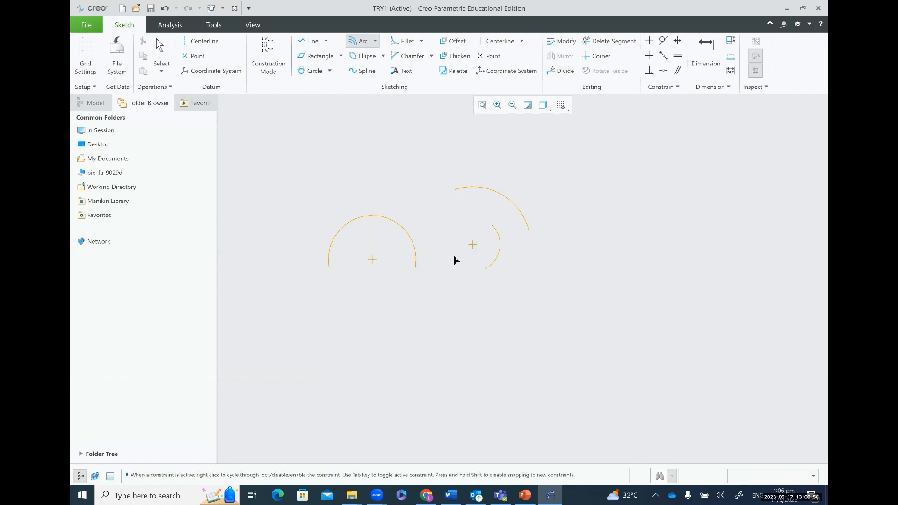
click(469, 222)
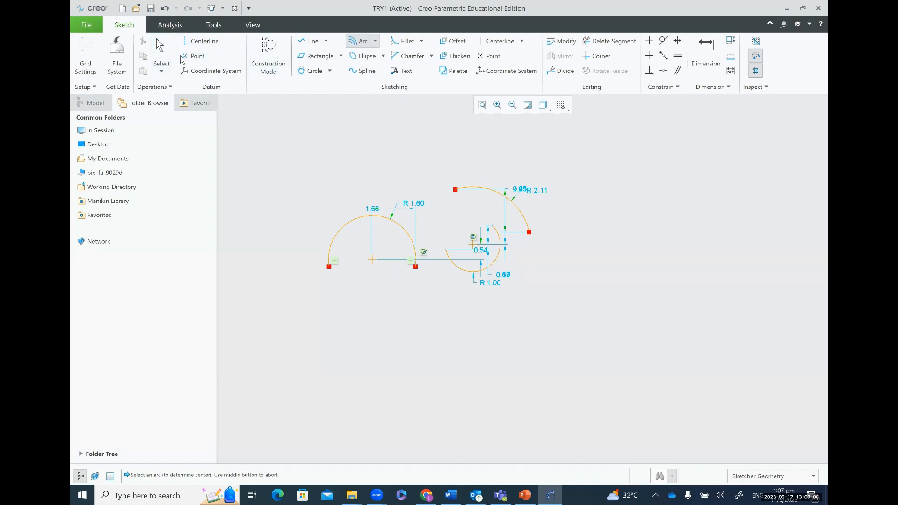
Select all geometry of the three arcs and delete it
click(162, 71)
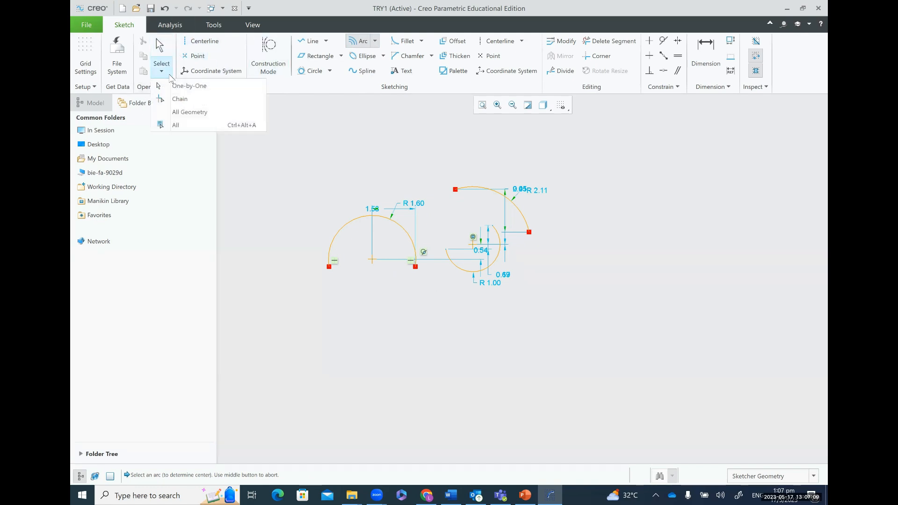
click(198, 112)
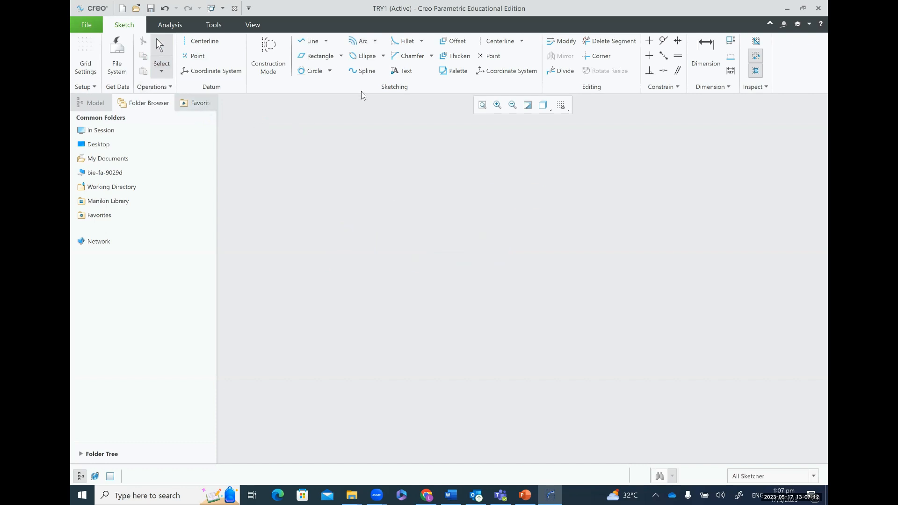
Sketch an Axis Ends ellipse with diagonal axes of about 3.83 and 4.02
click(383, 57)
click(327, 69)
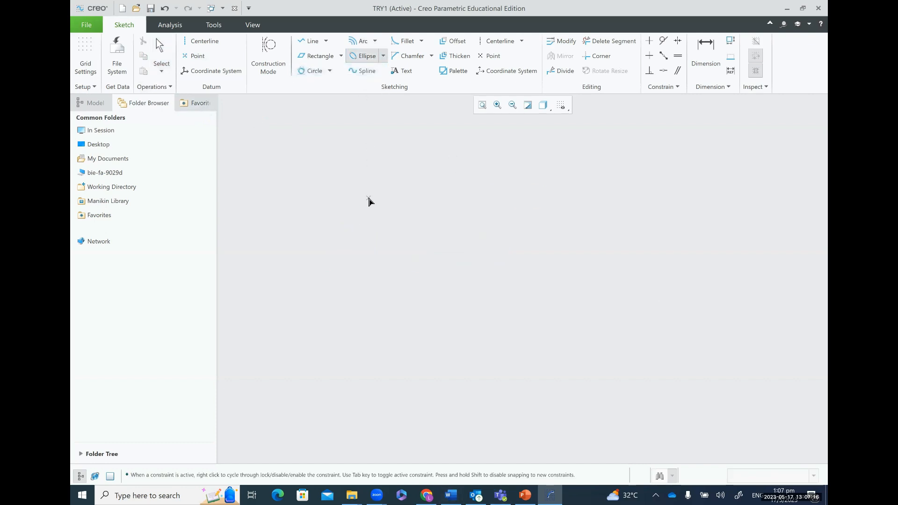
click(368, 198)
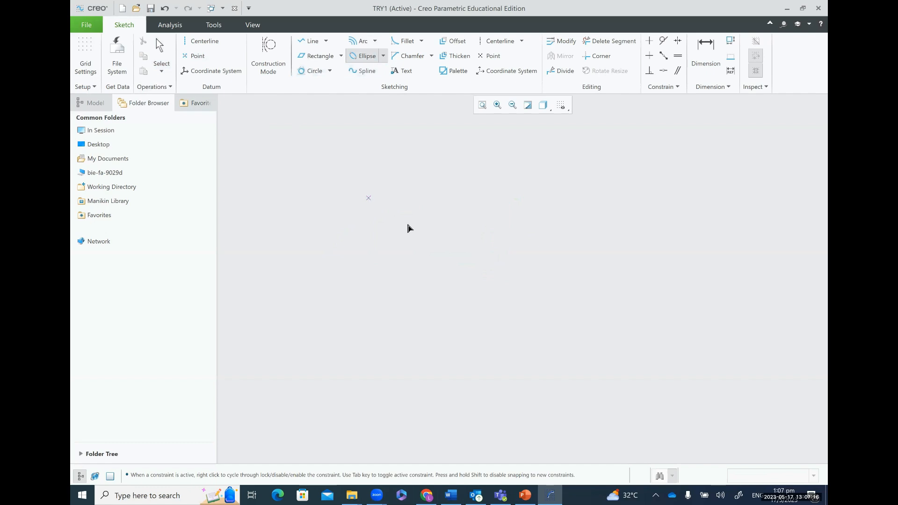
click(442, 273)
Sketch a Center and Axis Ellipse of about 2.93 by 3.82 to the right of the first ellipse
click(383, 56)
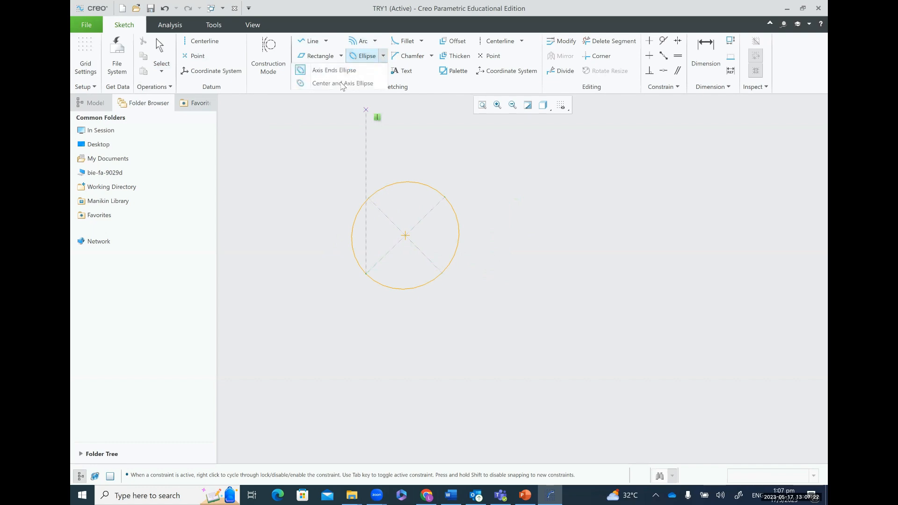
click(330, 87)
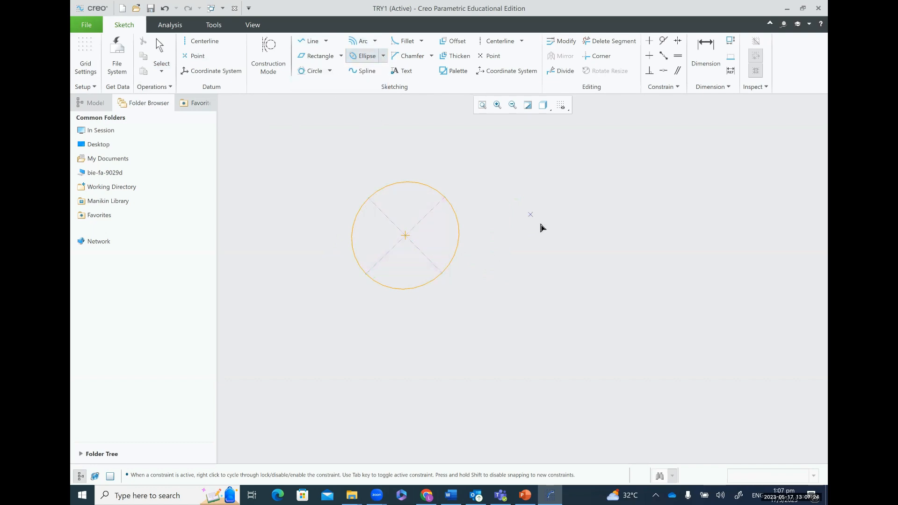
click(562, 242)
Select all geometry of the two ellipses and delete it
click(161, 71)
click(179, 111)
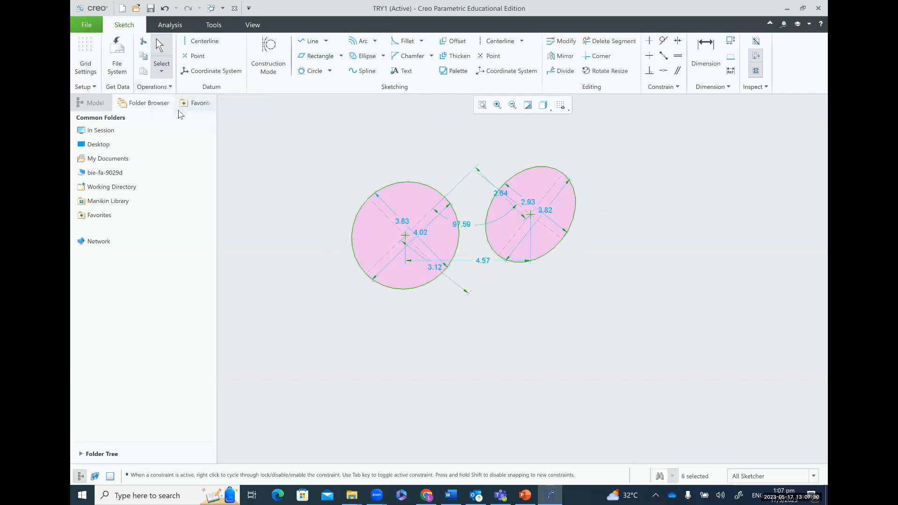
key(Delete)
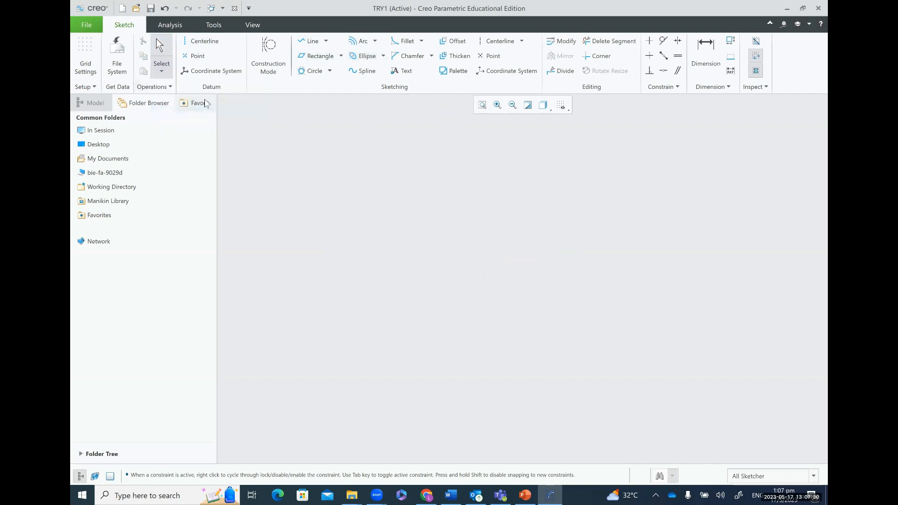
Sketch a wavy horizontal spline through seven points alternating low and high
click(364, 72)
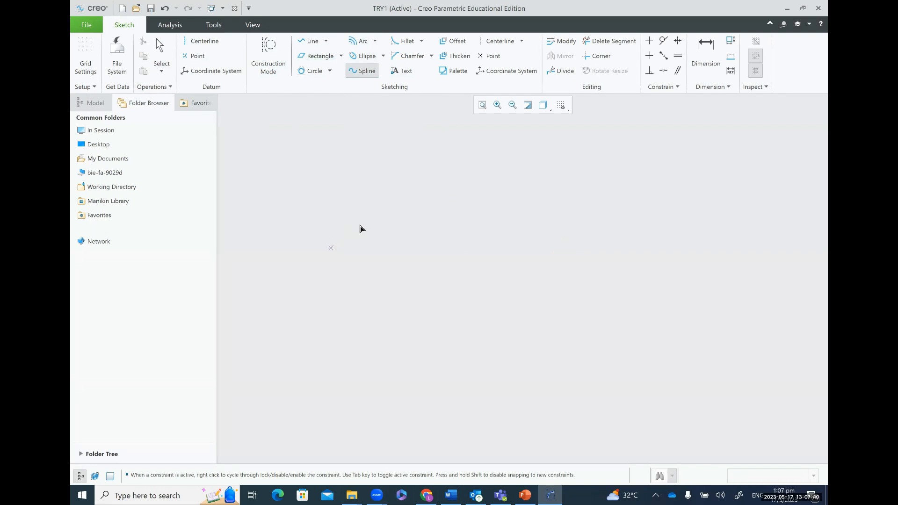
click(406, 266)
click(466, 242)
click(524, 268)
click(573, 244)
click(618, 267)
middle_click(618, 267)
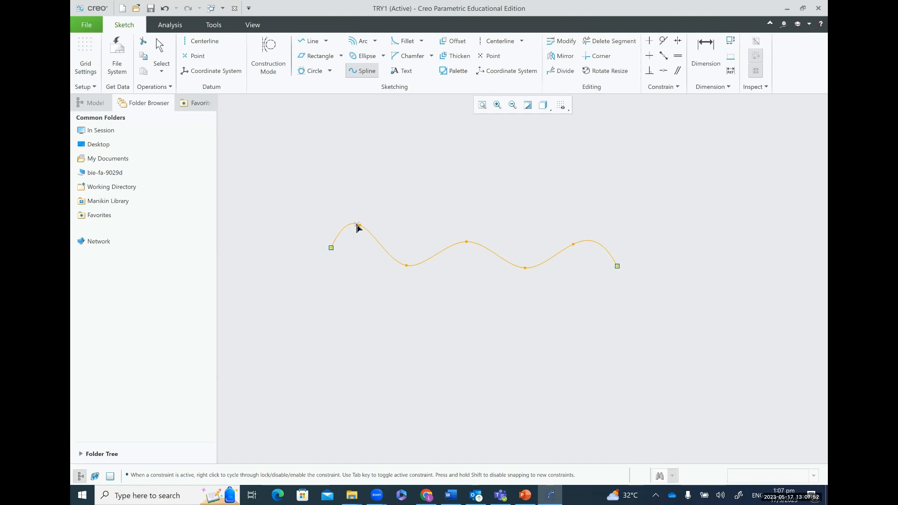
click(706, 51)
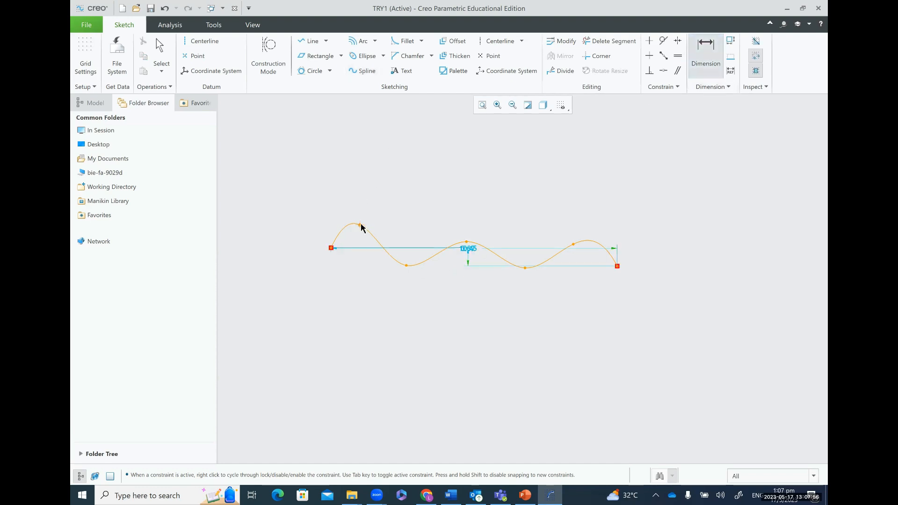
scroll(361, 227, down, 3)
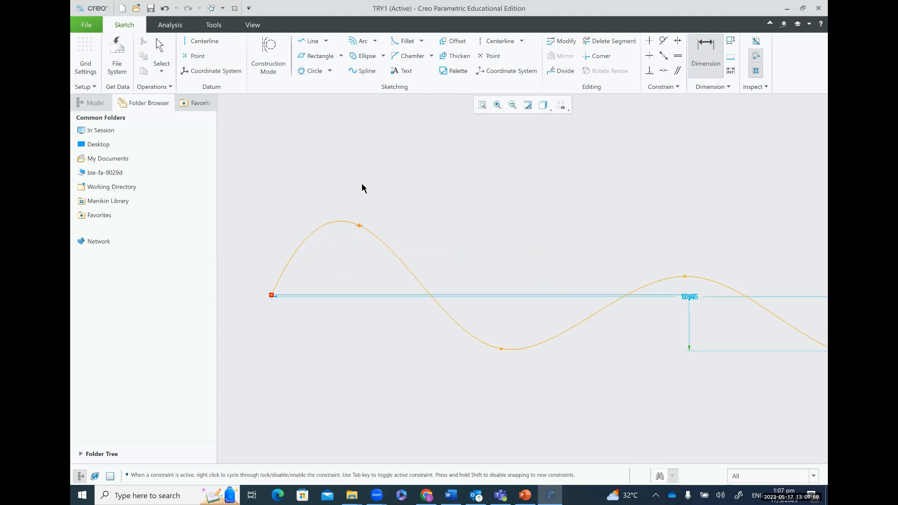
click(358, 225)
Modify the spline by moving its second interpolation point below and slightly right of the start point
click(562, 41)
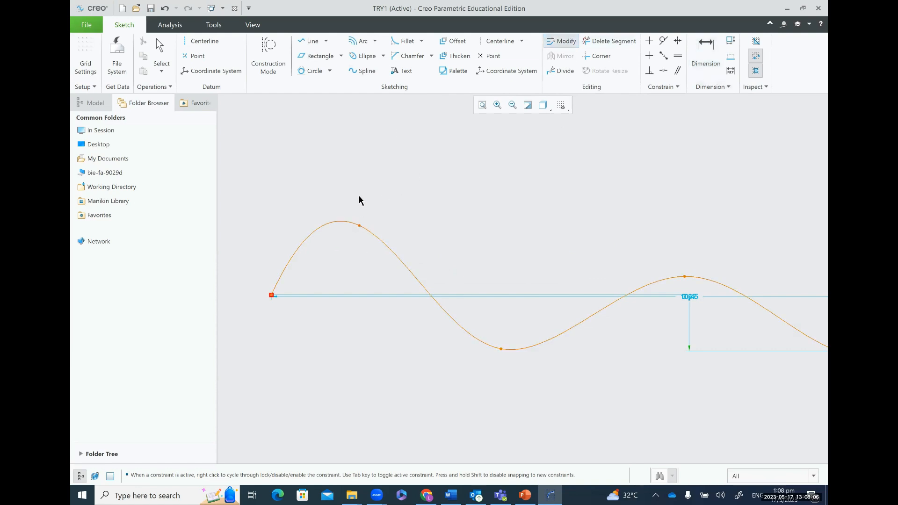
click(359, 226)
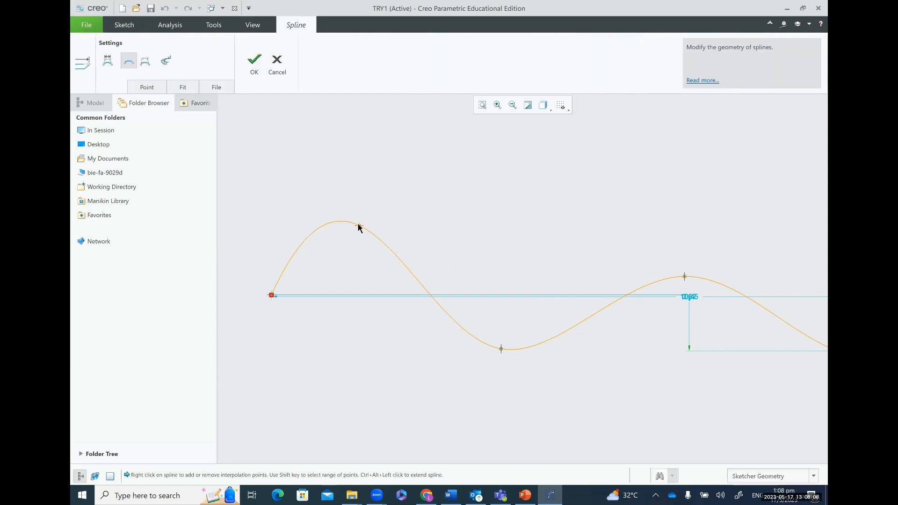
drag(359, 226, 376, 337)
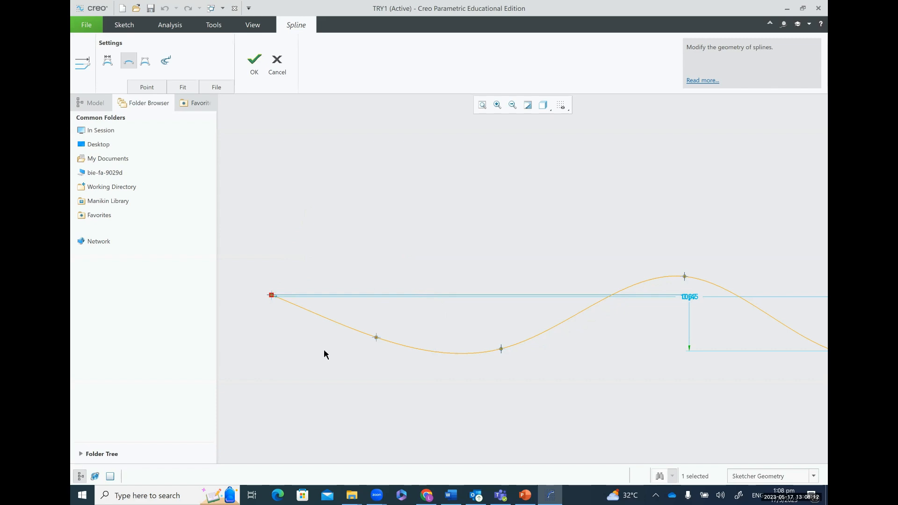
drag(324, 350, 323, 352)
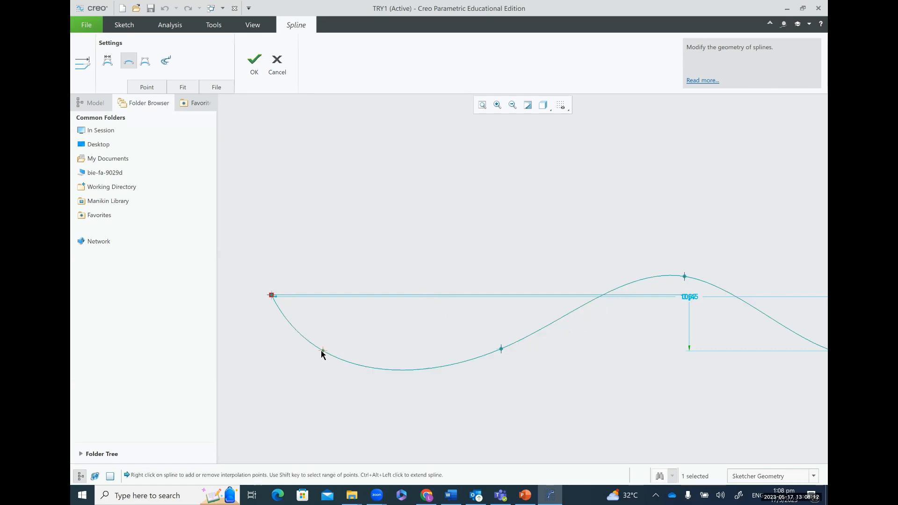
click(255, 63)
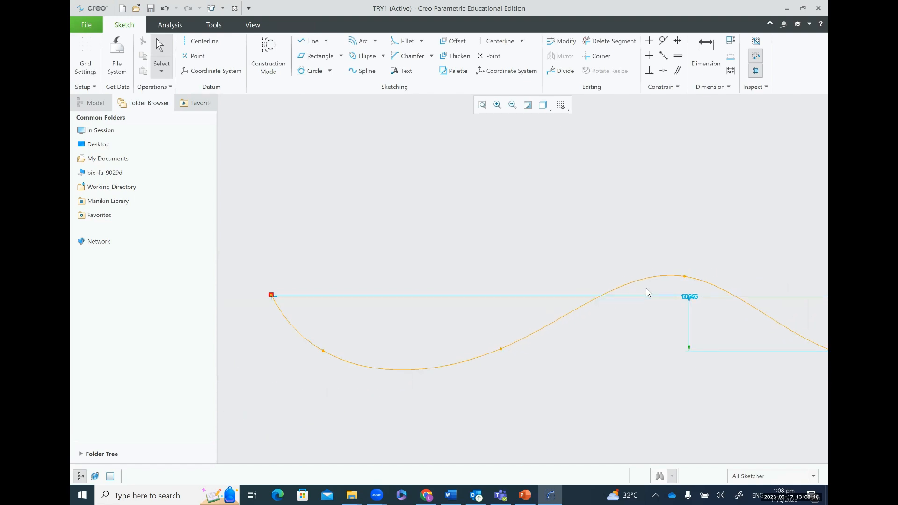
Examine the reshaped spline at different zoom levels and refit the whole sketch in the view
scroll(648, 293, down, 5)
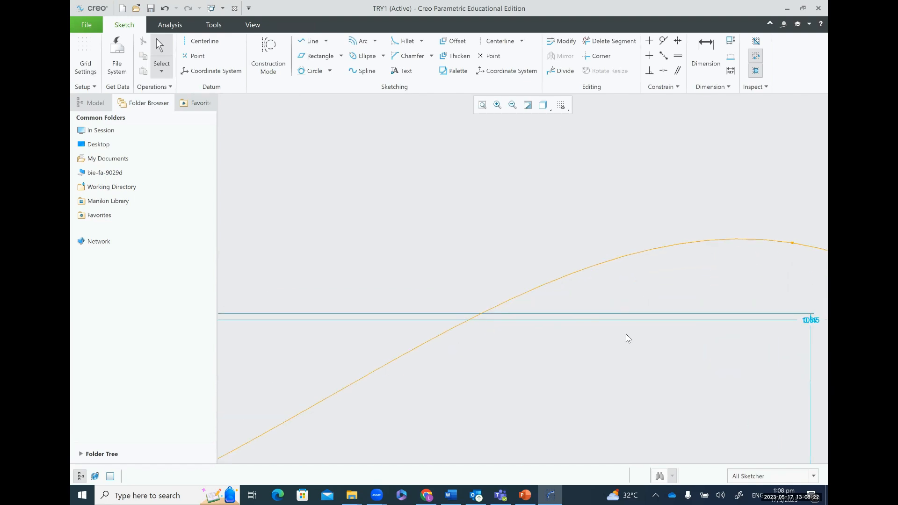
scroll(628, 338, up, 4)
scroll(627, 337, down, 6)
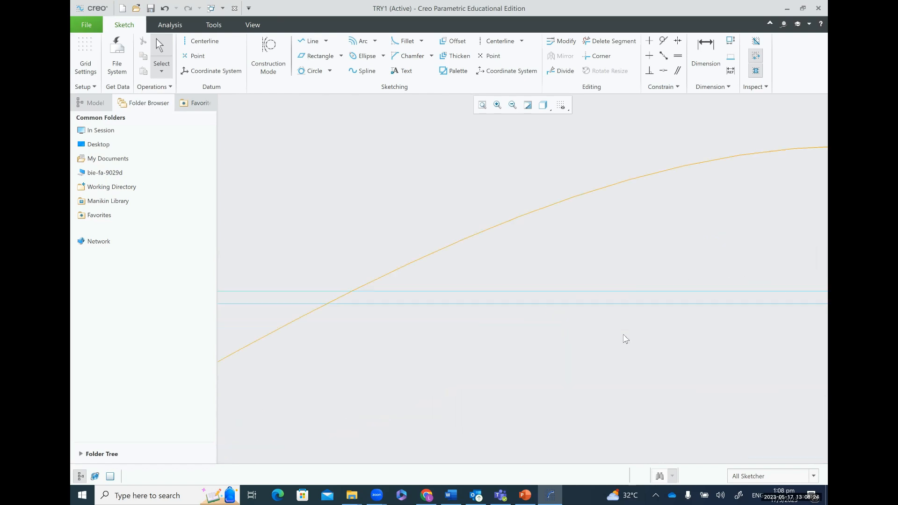
scroll(626, 338, up, 4)
scroll(626, 337, down, 5)
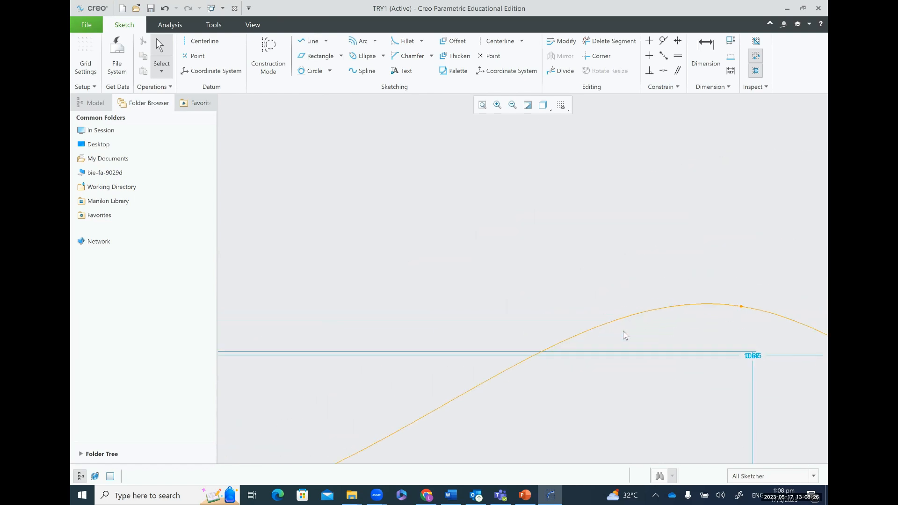
scroll(625, 335, down, 3)
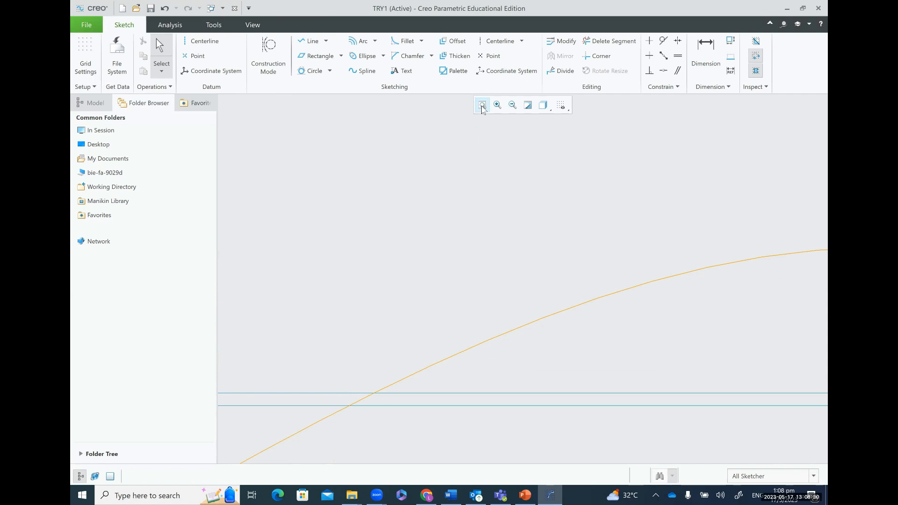
click(482, 106)
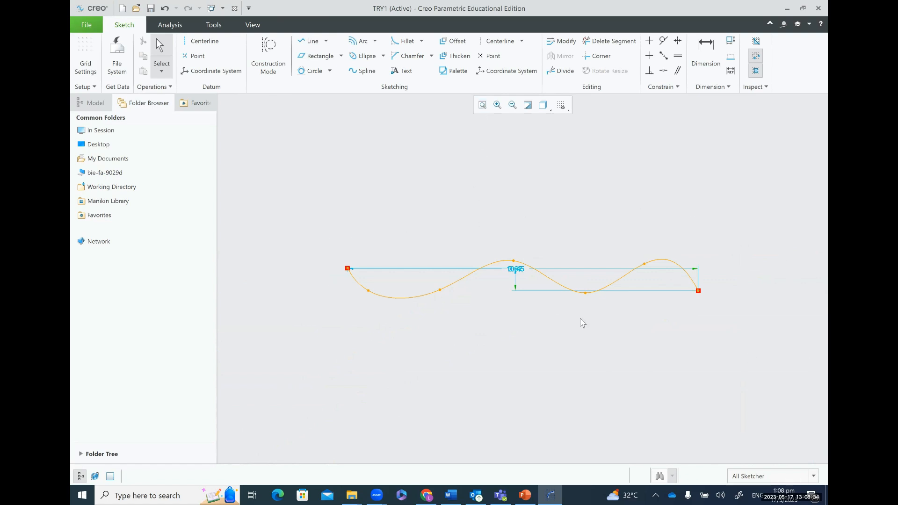
scroll(708, 264, down, 5)
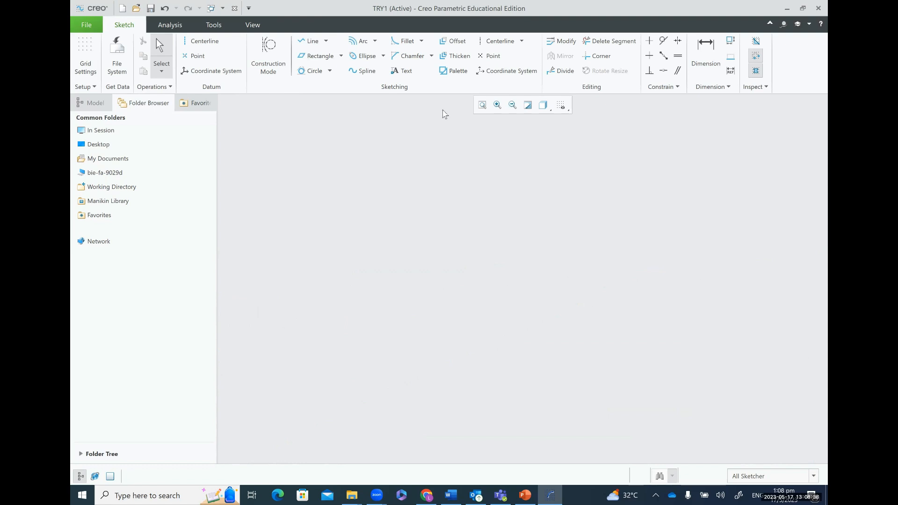
click(482, 106)
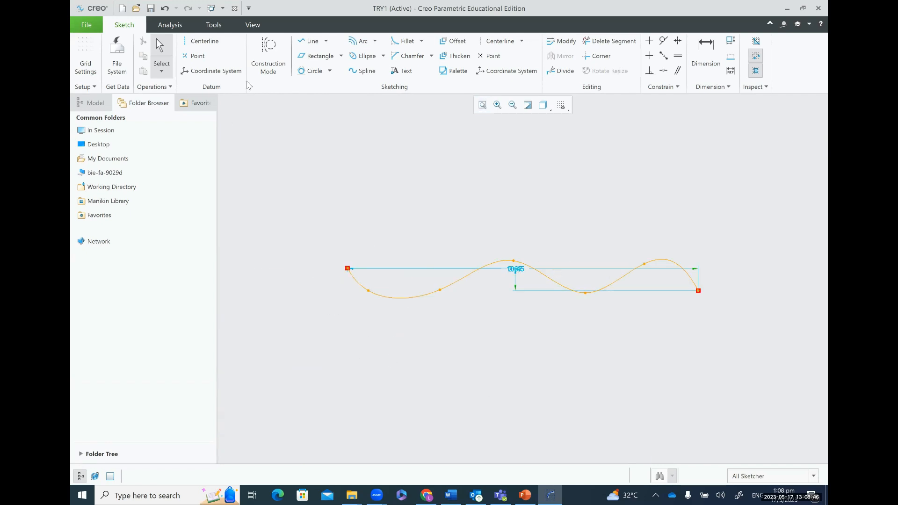
Select all geometry of the spline and delete it
click(161, 71)
click(199, 115)
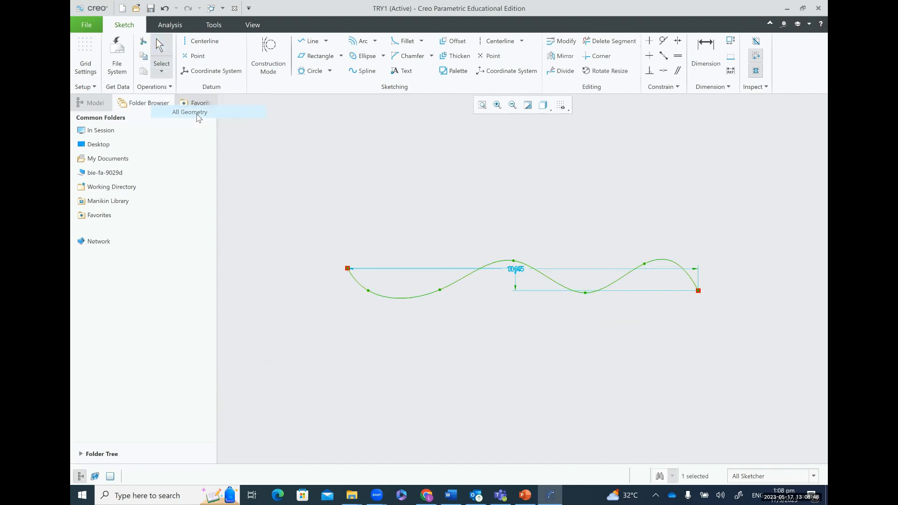
key(Delete)
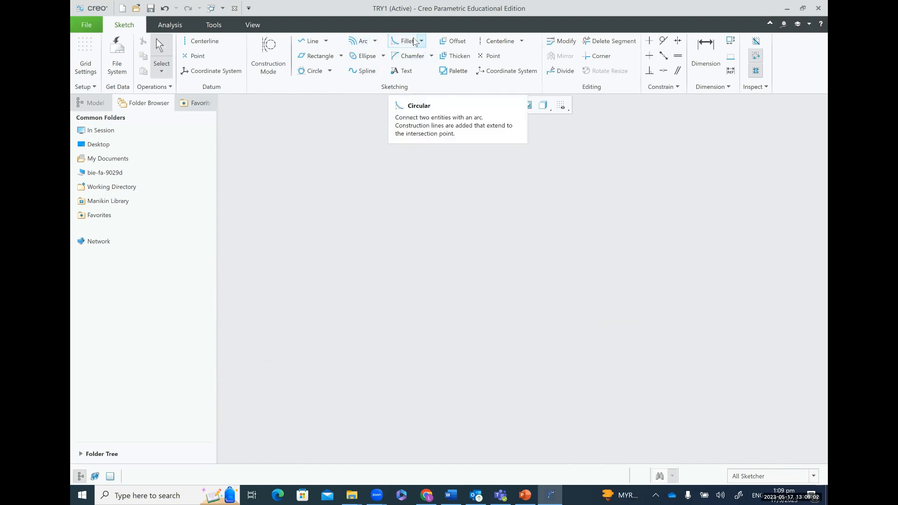
Sketch a closed four-line profile with a top edge of about 6.14, bottom about 6.36, vertical right side about 3.73 and slanted left side
click(307, 42)
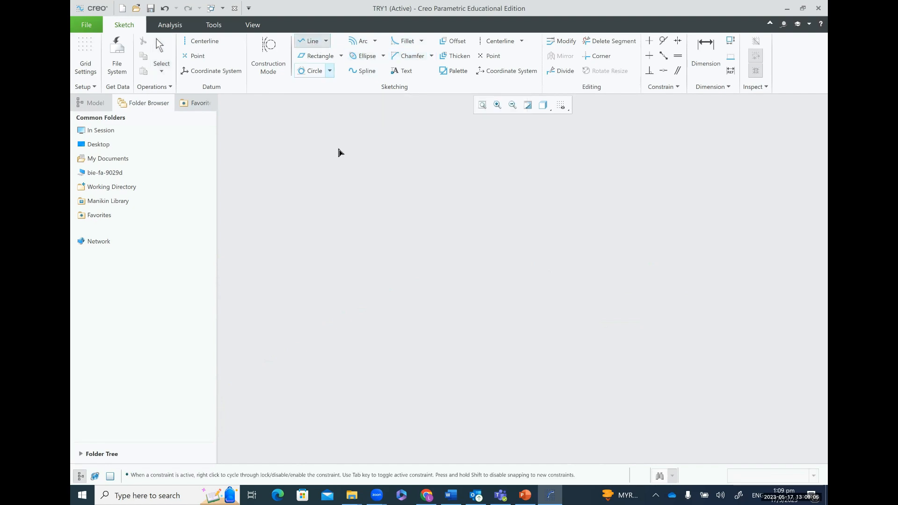
click(350, 206)
click(556, 206)
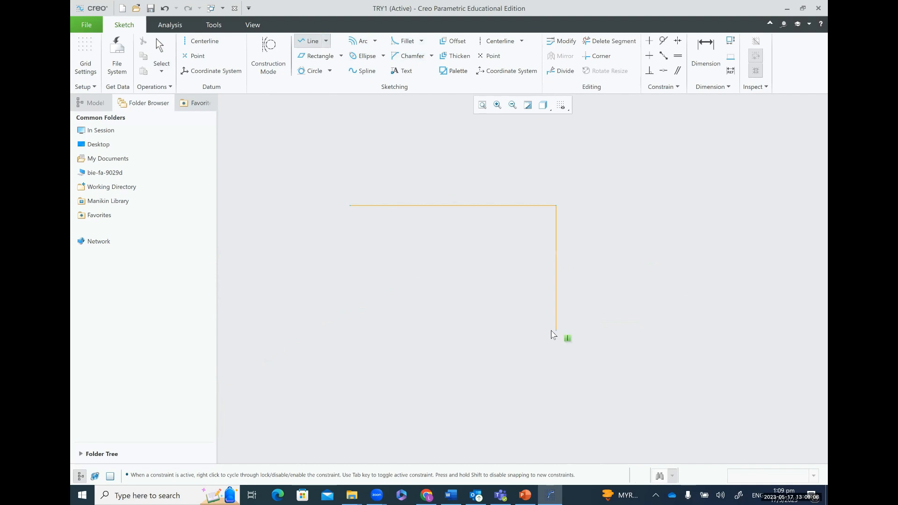
click(556, 331)
click(343, 331)
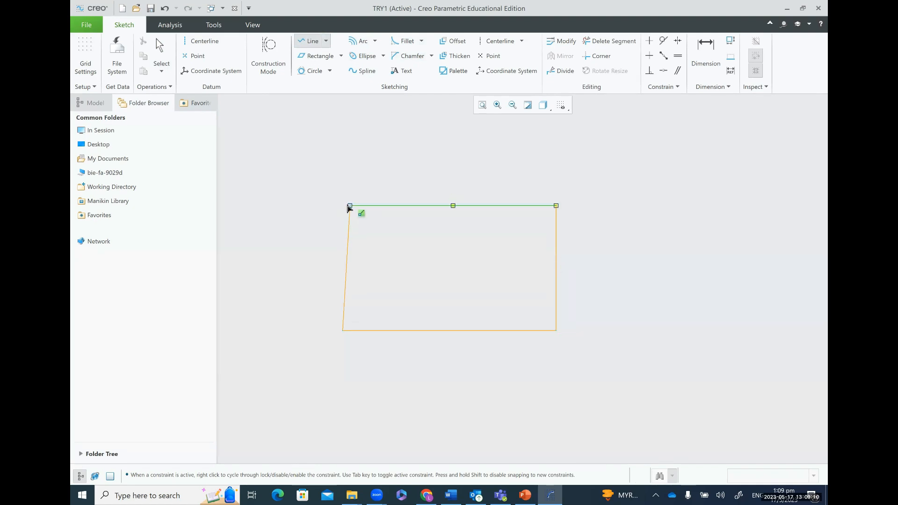
click(351, 206)
middle_click(430, 246)
Fillet the profile's upper-left corner at about R 0.67 and upper-right corner at about R 1.32, and undo both fillets
click(404, 41)
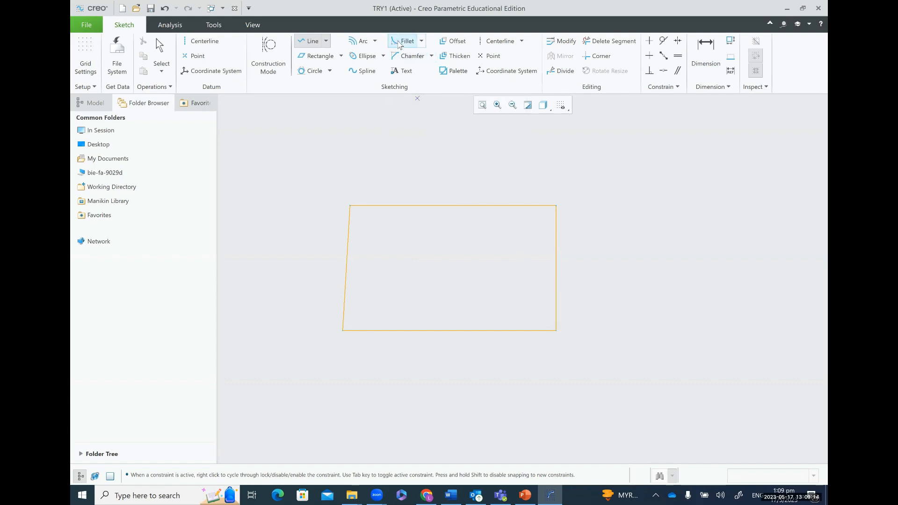
click(347, 230)
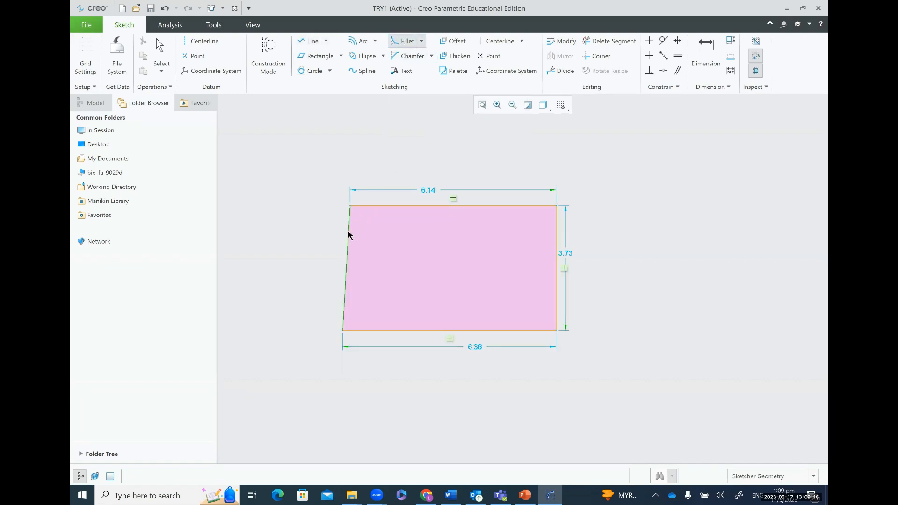
click(372, 205)
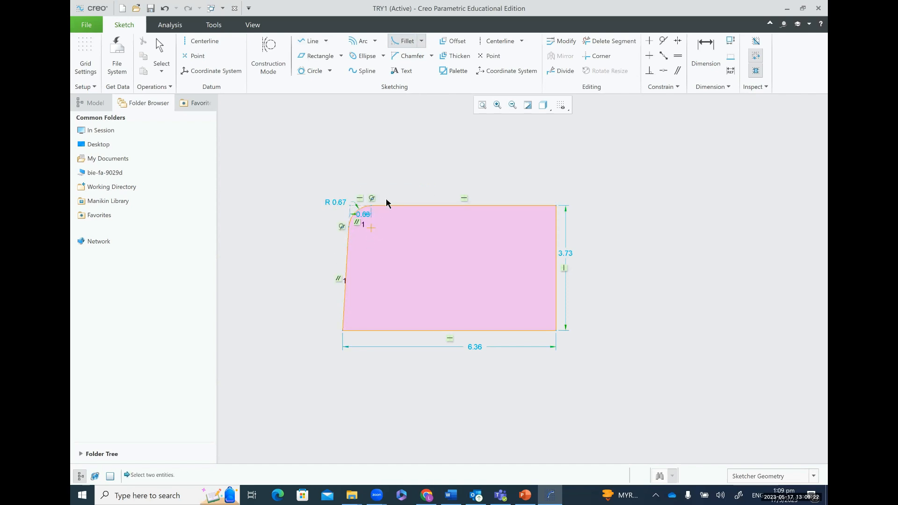
click(556, 262)
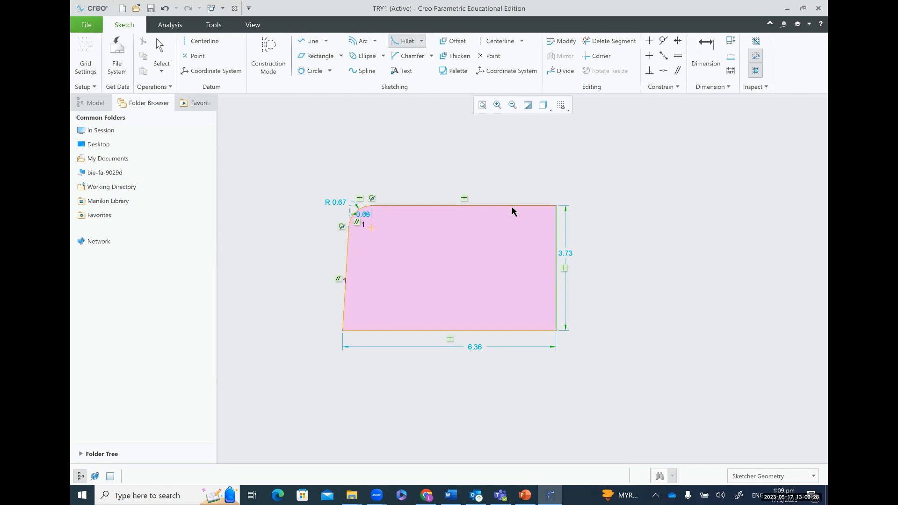
click(511, 207)
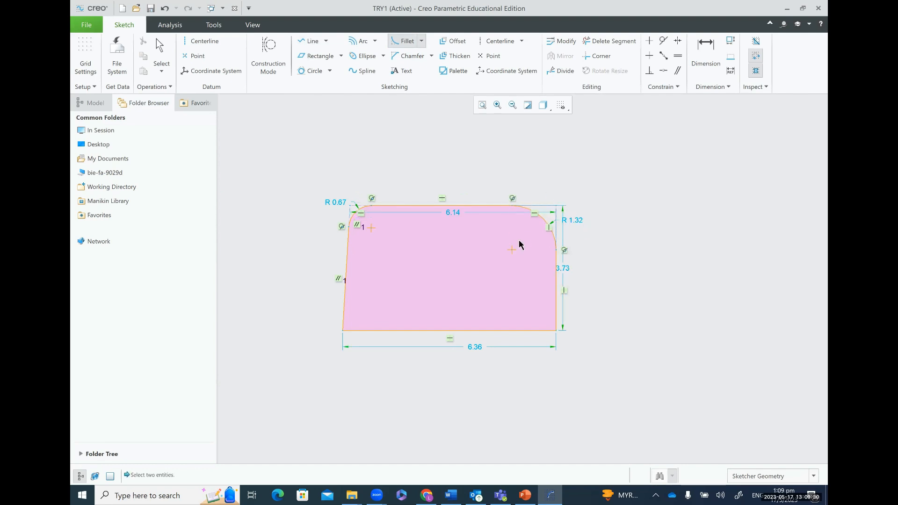
click(165, 9)
click(165, 9)
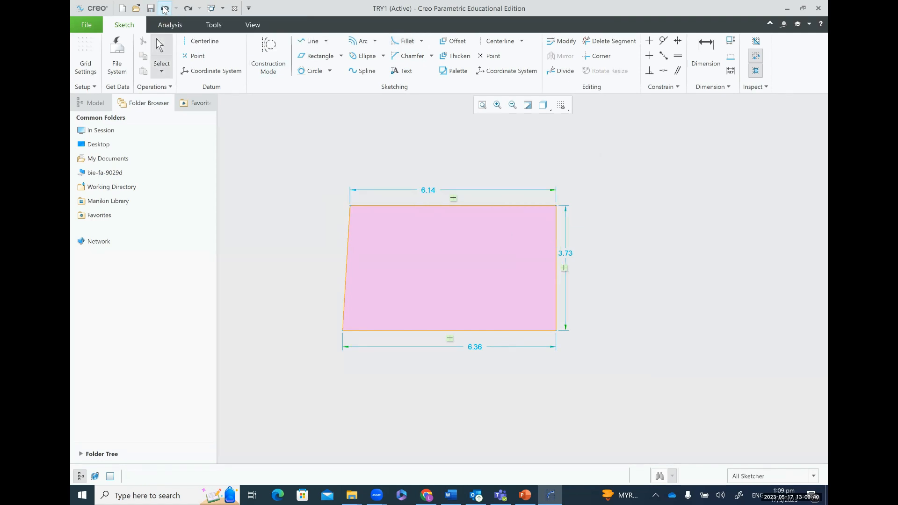
Chamfer the profile's upper-left corner by about 0.78 by 0.54 and the lower-right corner, leaving a bottom edge of about 5.41
click(413, 57)
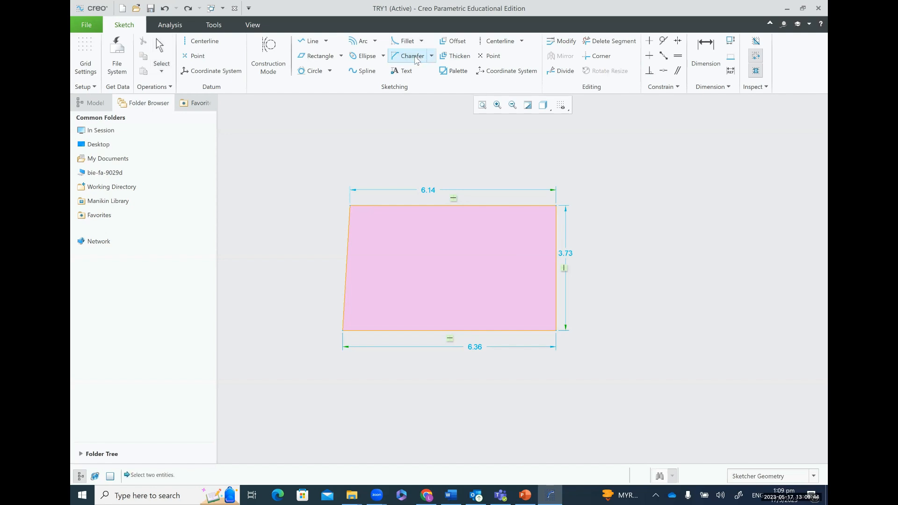
click(349, 227)
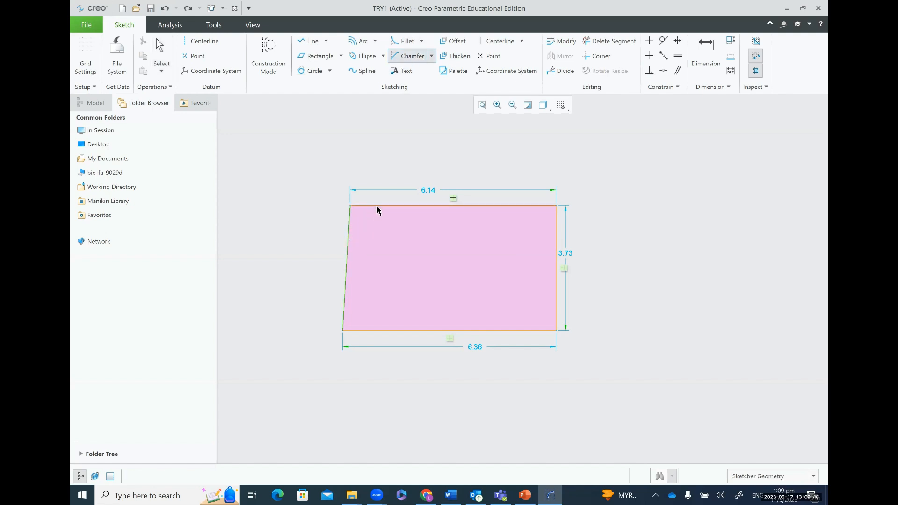
click(377, 206)
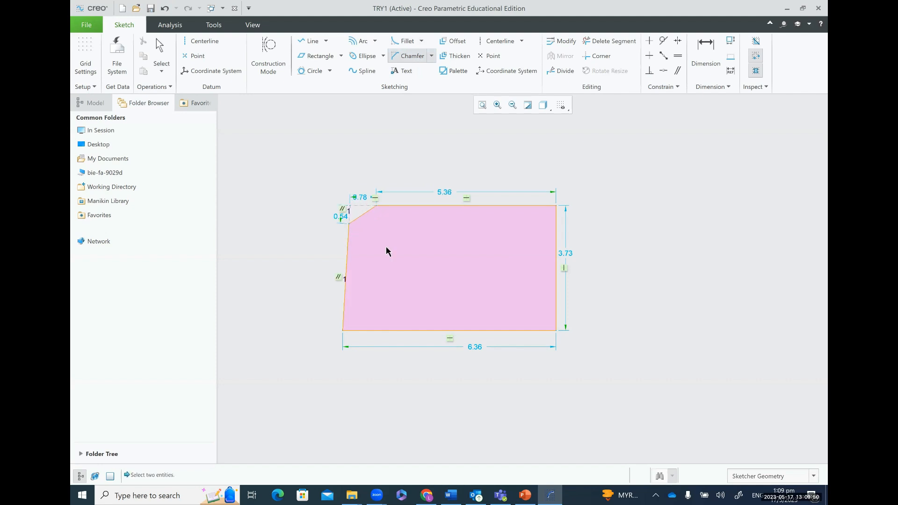
click(515, 329)
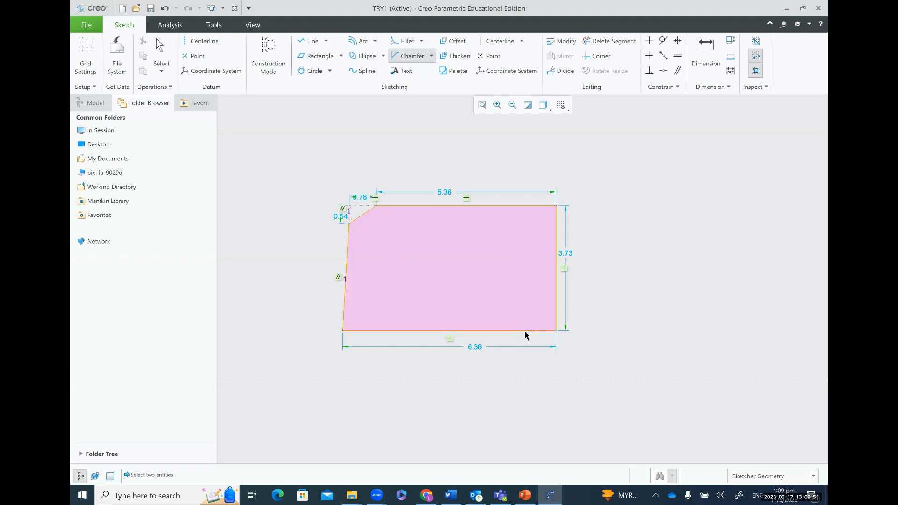
click(555, 309)
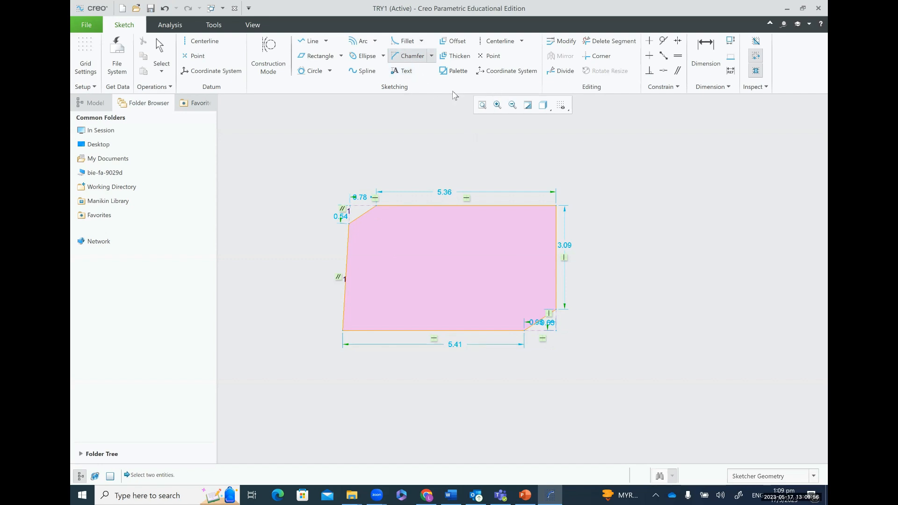
Select all geometry of the chamfered profile and delete it
click(400, 72)
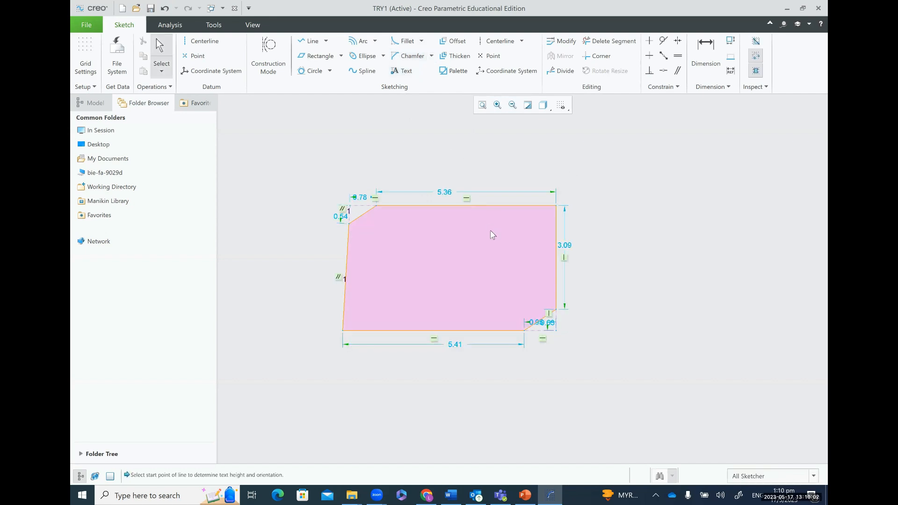
click(161, 71)
click(187, 113)
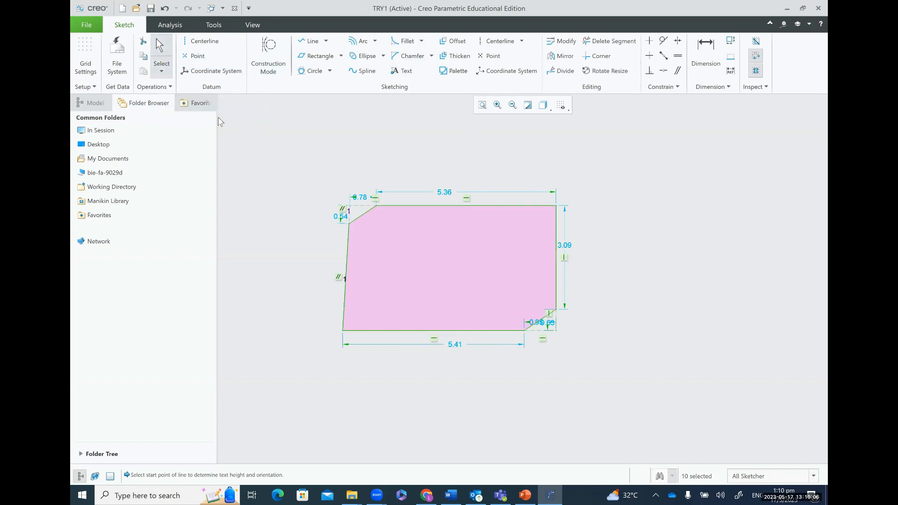
key(Delete)
Create the sketch text BG3105 in font3d, using a horizontal height line about 4.09 long
click(405, 71)
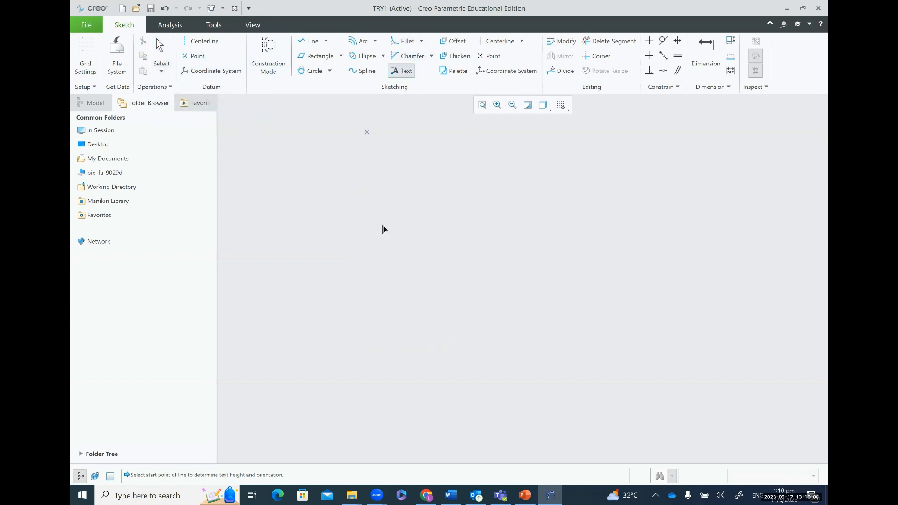
click(391, 204)
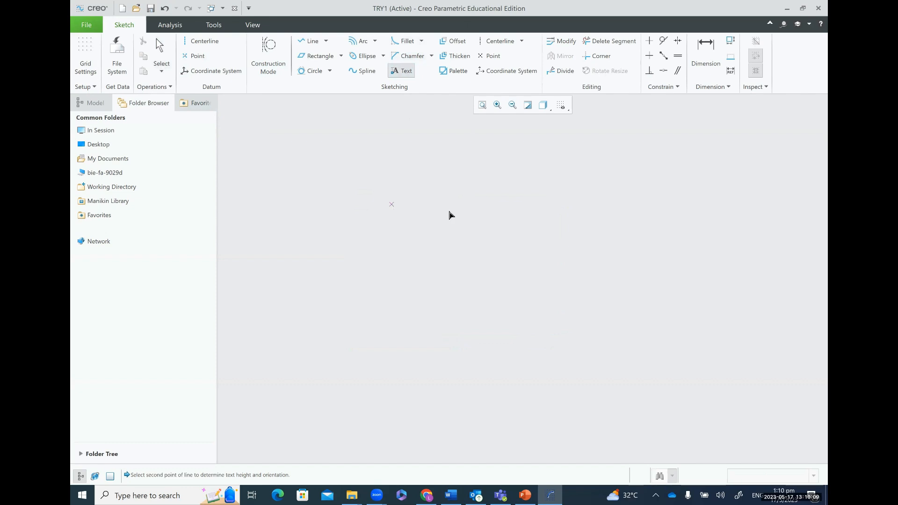
click(530, 214)
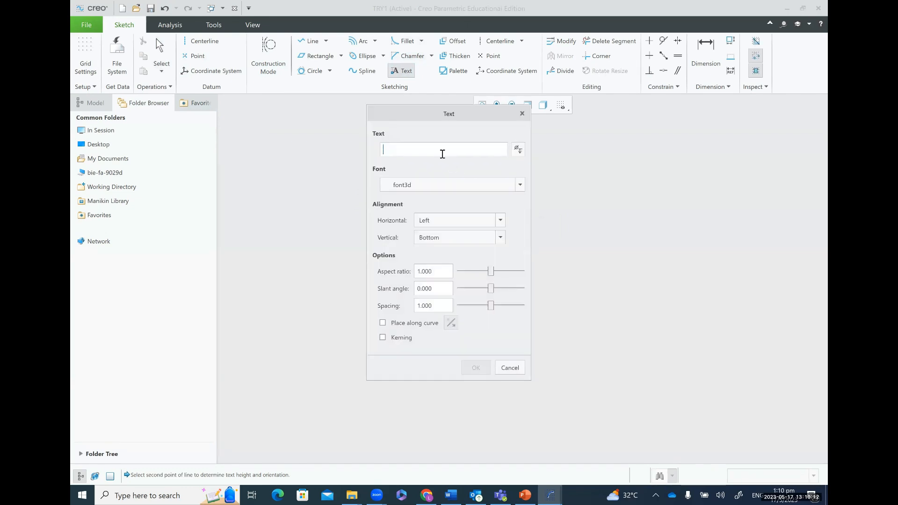
text(BG3105)
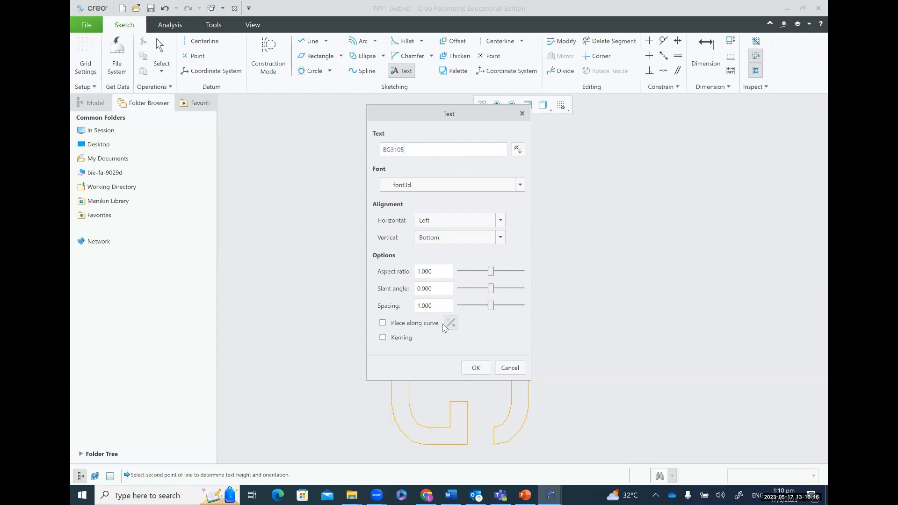
click(475, 369)
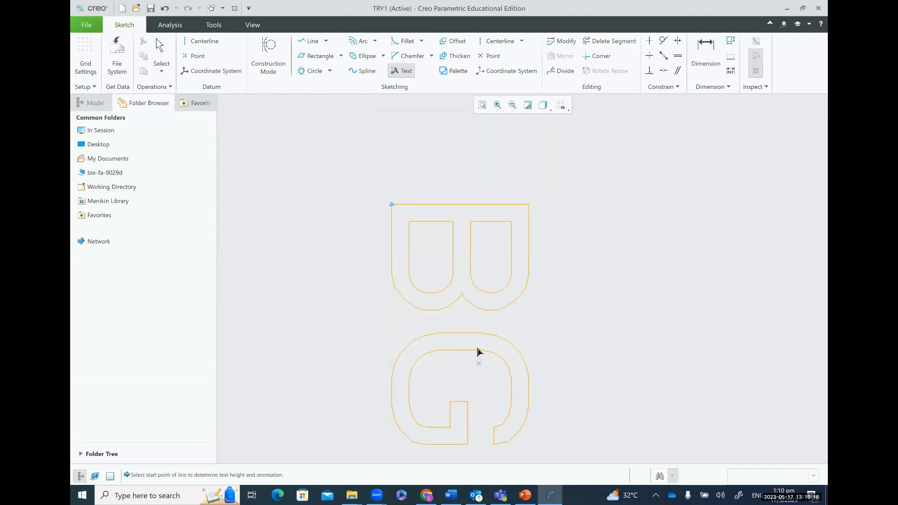
Examine the BG3105 text at different zoom levels, following its orientation from the first letter to the last digit
scroll(477, 350, up, 2)
scroll(478, 351, down, 5)
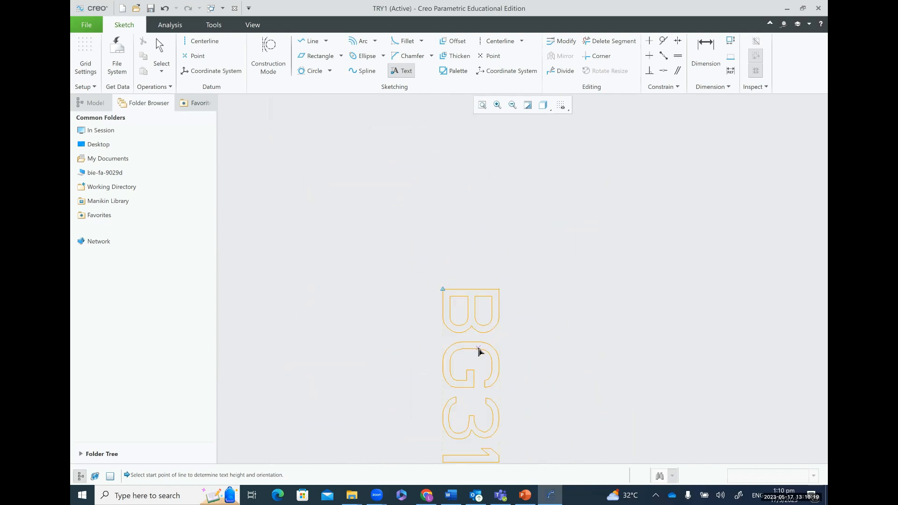
click(482, 104)
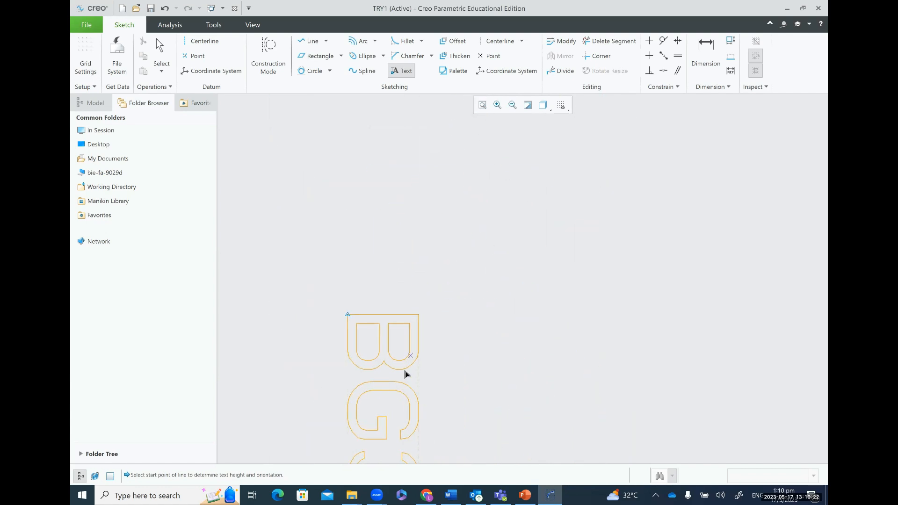
scroll(391, 400, down, 3)
scroll(389, 400, down, 1)
scroll(377, 407, up, 3)
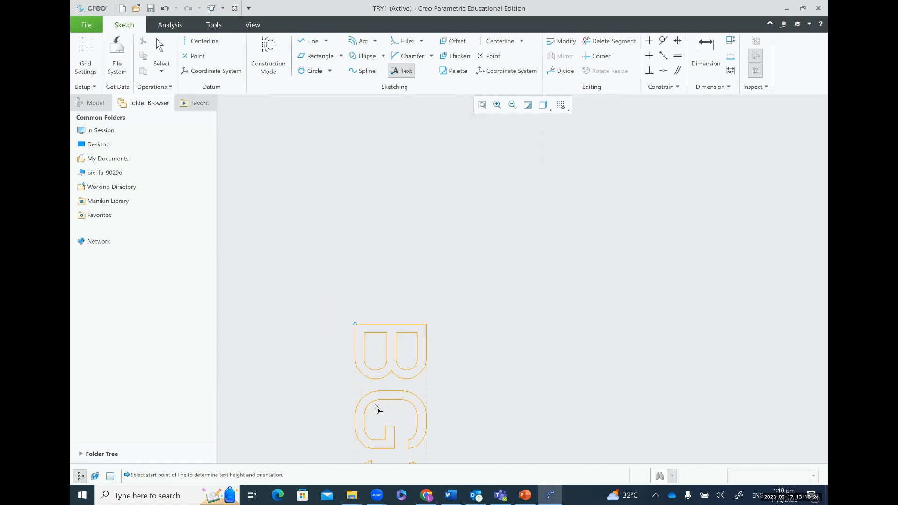
mouse_move(471, 369)
middle_down()
mouse_move(484, 326)
mouse_move(571, 198)
mouse_move(561, 223)
mouse_move(613, 202)
mouse_move(645, 176)
middle_up()
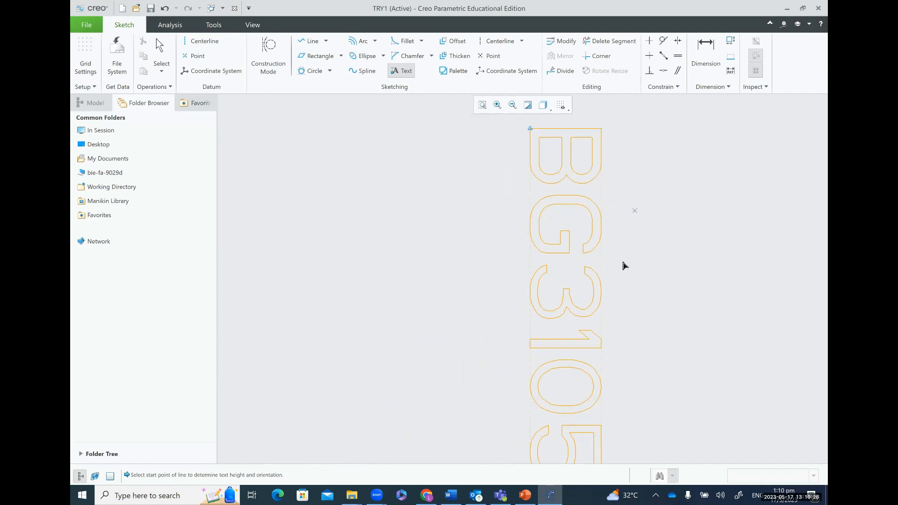
middle_drag(664, 262, 577, 257)
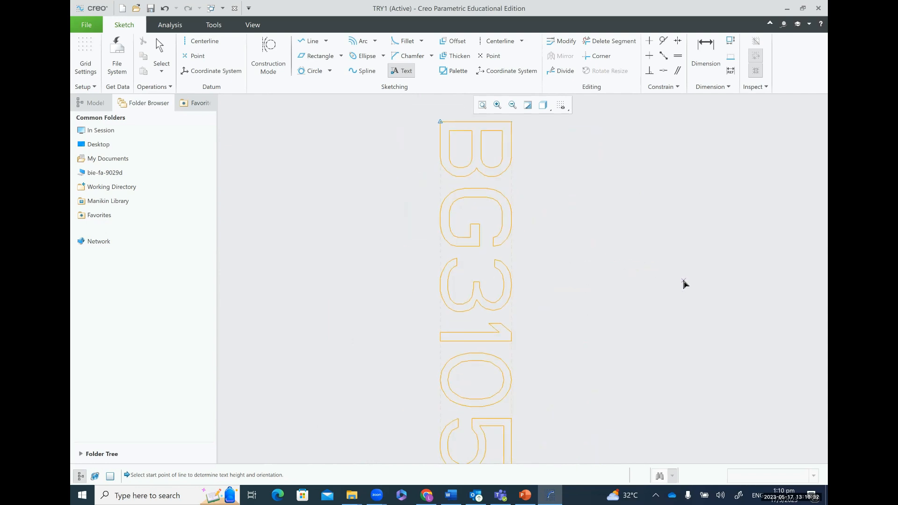
mouse_move(692, 305)
middle_down()
mouse_move(668, 275)
mouse_move(593, 229)
mouse_move(594, 294)
mouse_move(762, 301)
mouse_move(689, 287)
mouse_move(660, 323)
middle_up()
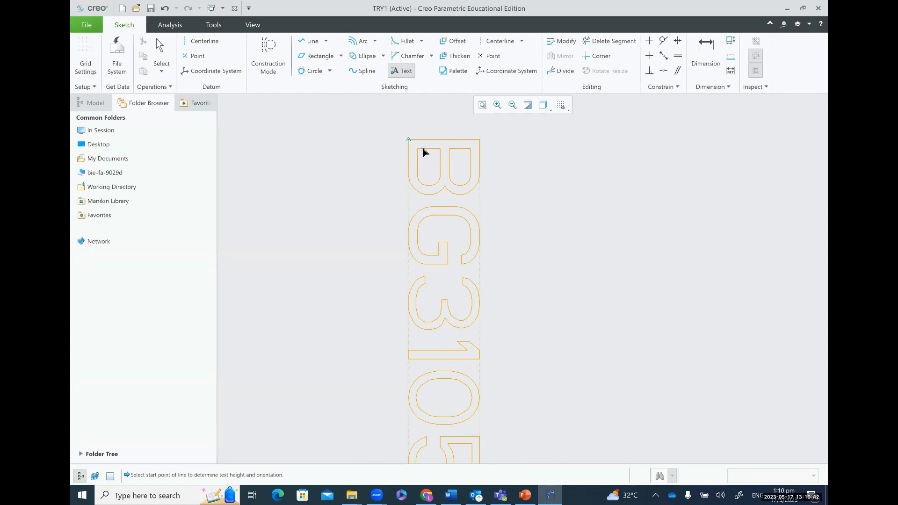
Select the entire BG3105 text with its dimension and delete it from the sketch
click(161, 70)
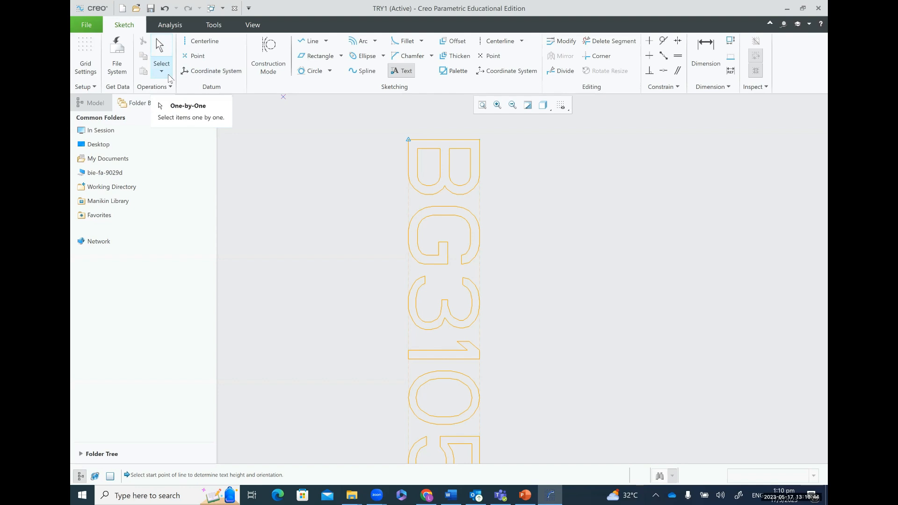
click(213, 114)
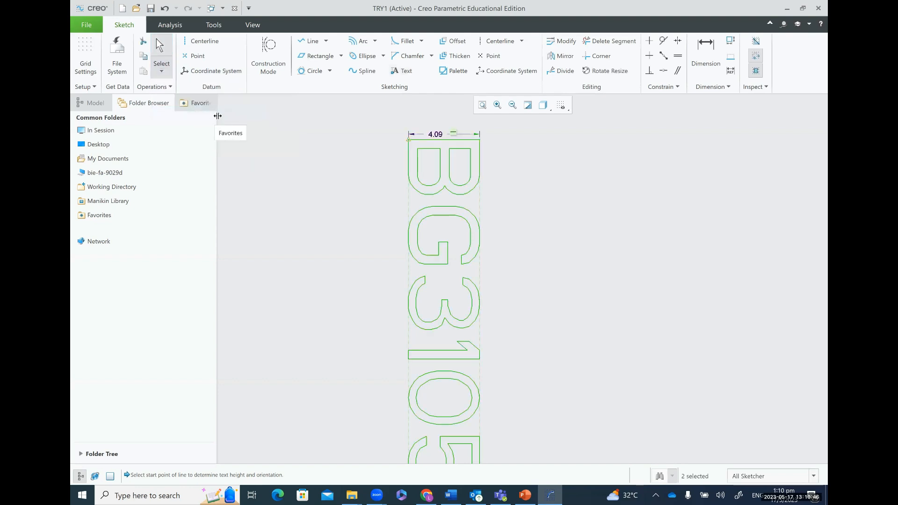
key(Delete)
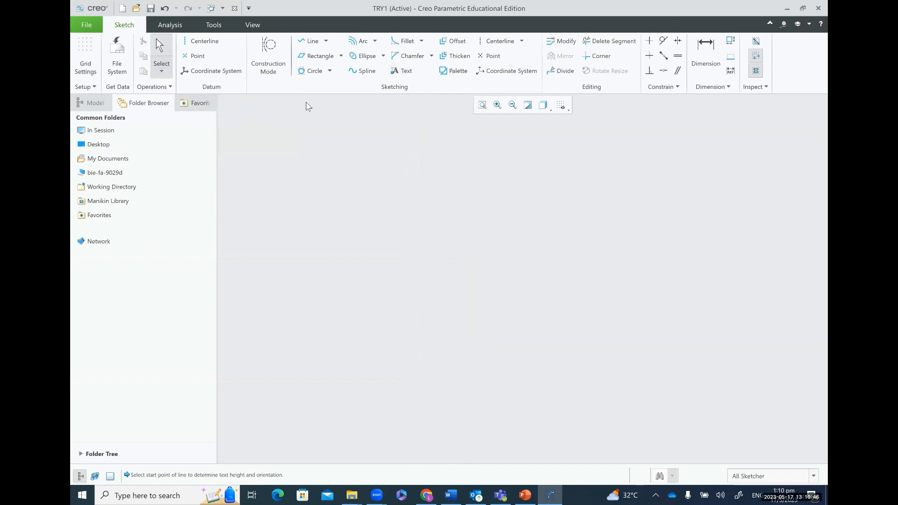
Insert a 6-Sided Hexagon from the Sketcher Palette's polygons into the empty sketch, with a radius of about 2.10
click(454, 72)
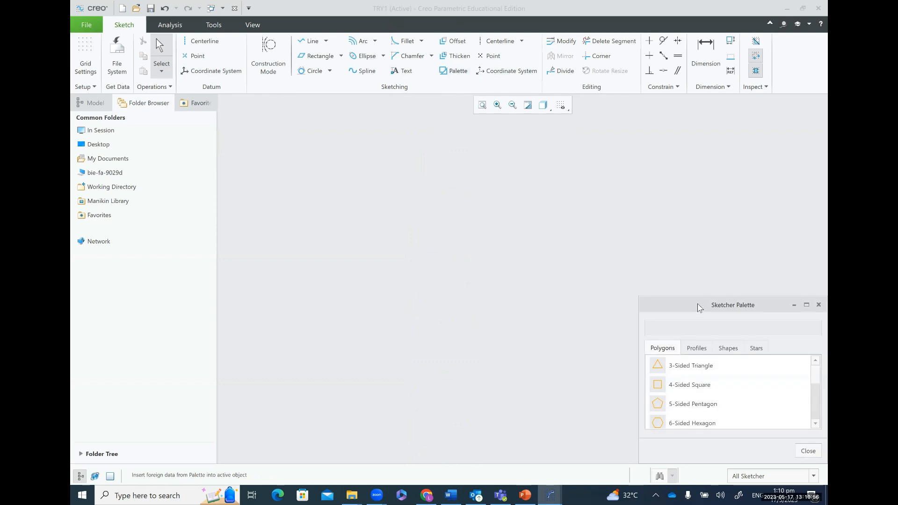
drag(698, 304, 623, 125)
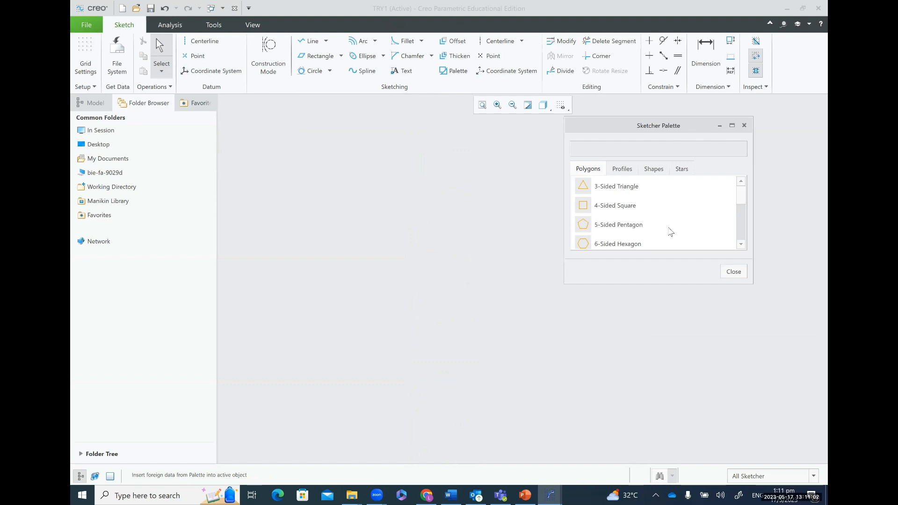
scroll(740, 203, down, 3)
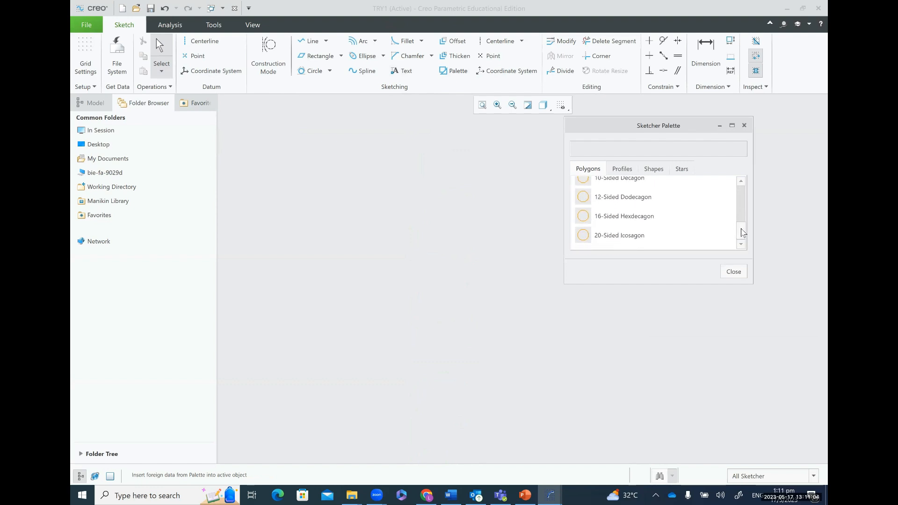
scroll(719, 196, up, 3)
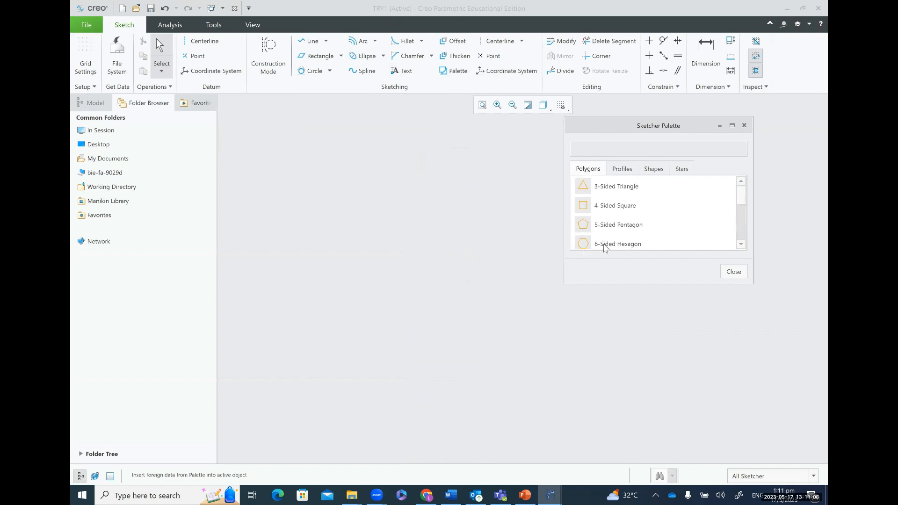
scroll(606, 248, down, 3)
click(576, 192)
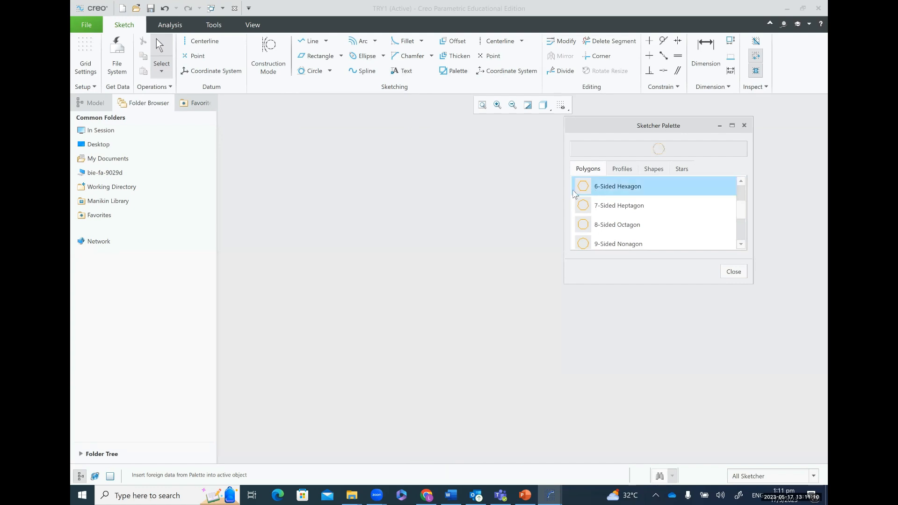
drag(565, 202, 403, 256)
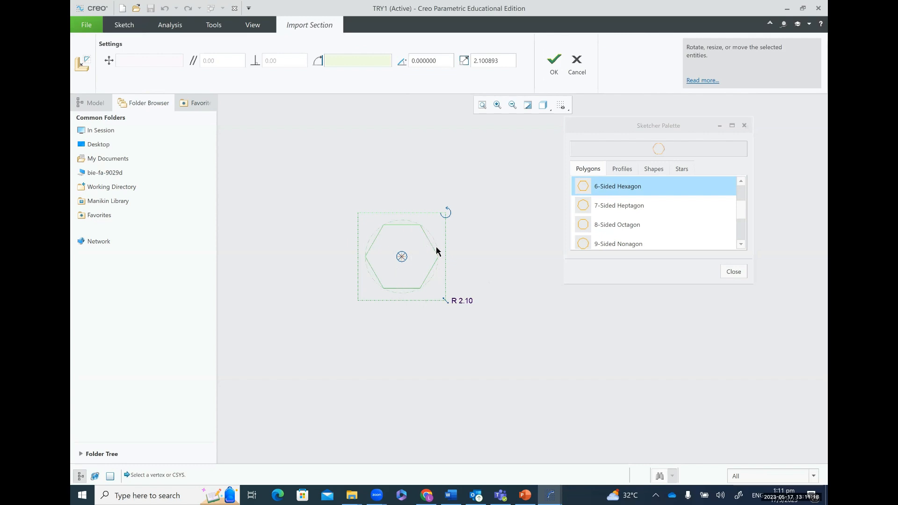
Set the scaling factor of the inserted hexagon to 1.5
scroll(424, 325, down, 1)
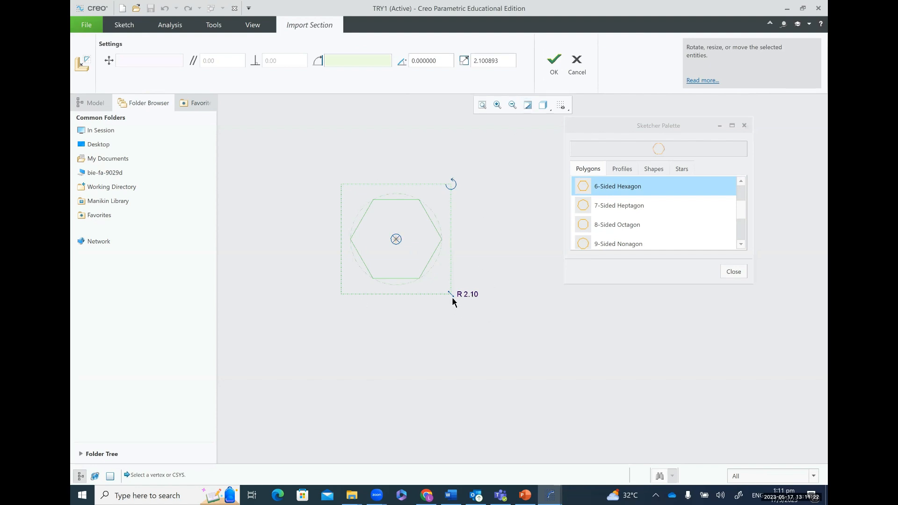
double_click(487, 63)
text(1.5)
key(Return)
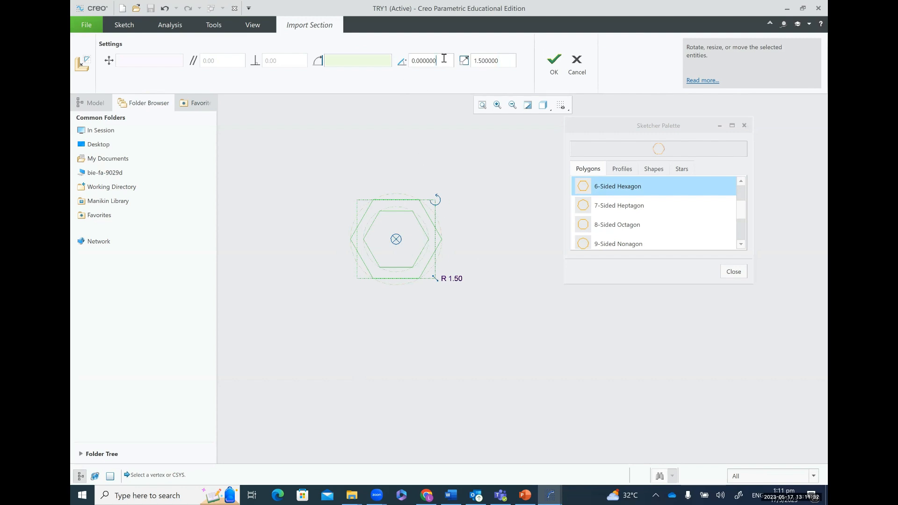
Set the rotation angle of the inserted hexagon to 10 degrees and accept the imported section
drag(444, 58, 400, 60)
text(10)
key(Return)
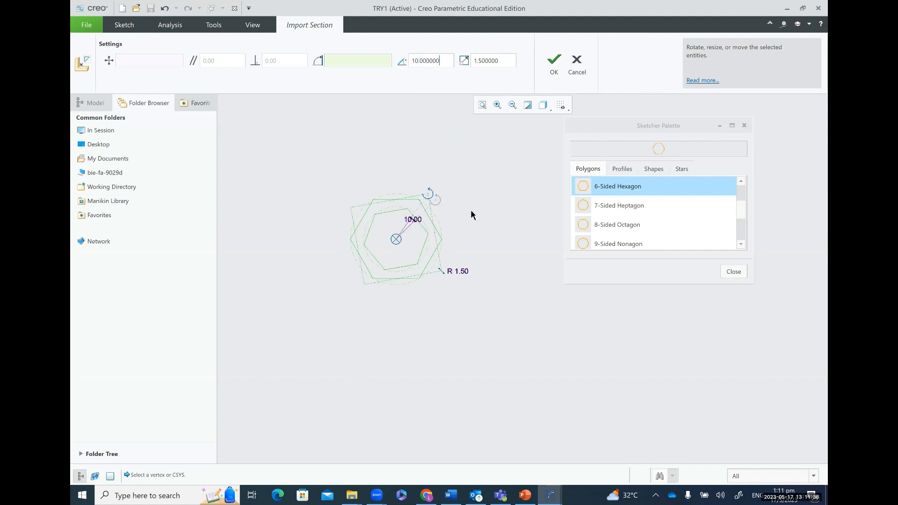
click(554, 70)
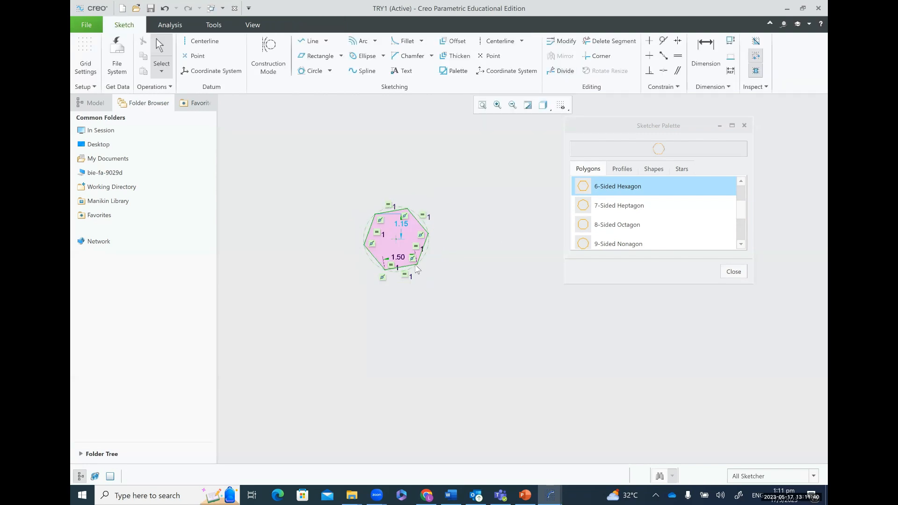
Set the side length of the hexagon to 3 and check the resized shape
scroll(388, 238, up, 1)
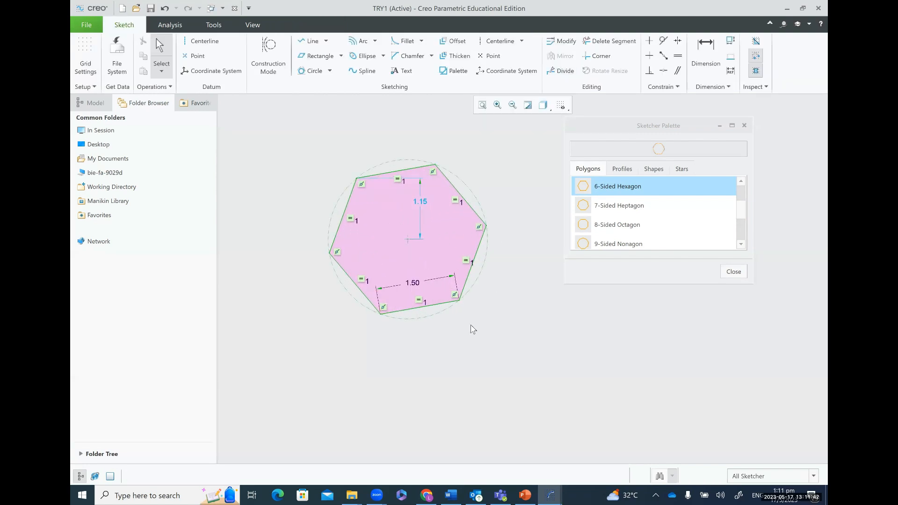
scroll(411, 302, up, 1)
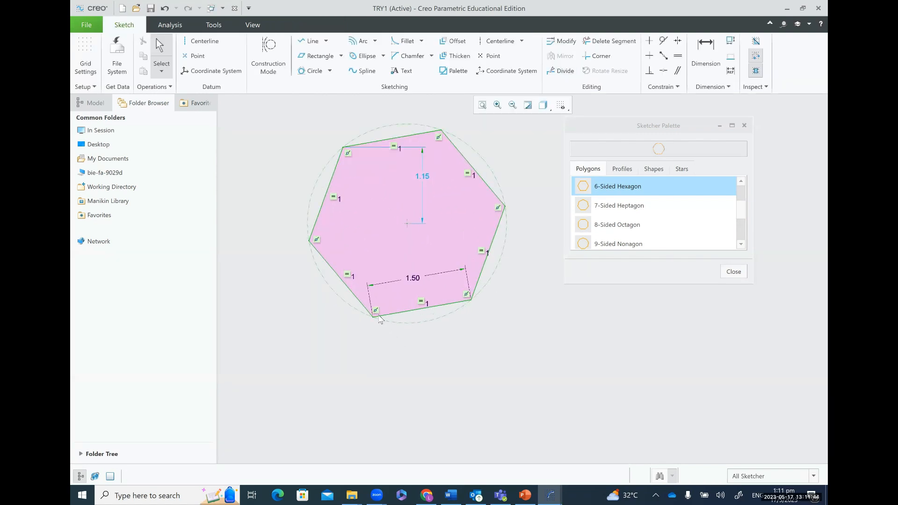
double_click(414, 279)
text(3)
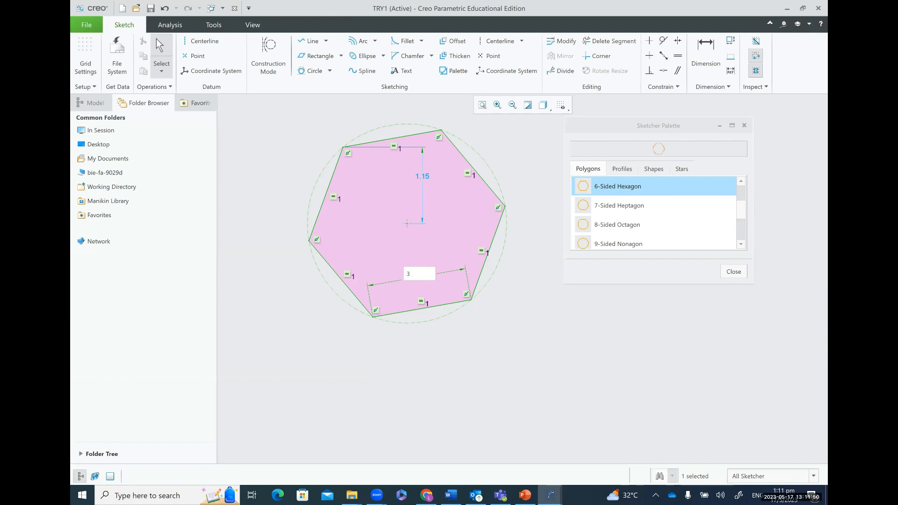
key(Return)
scroll(394, 255, up, 5)
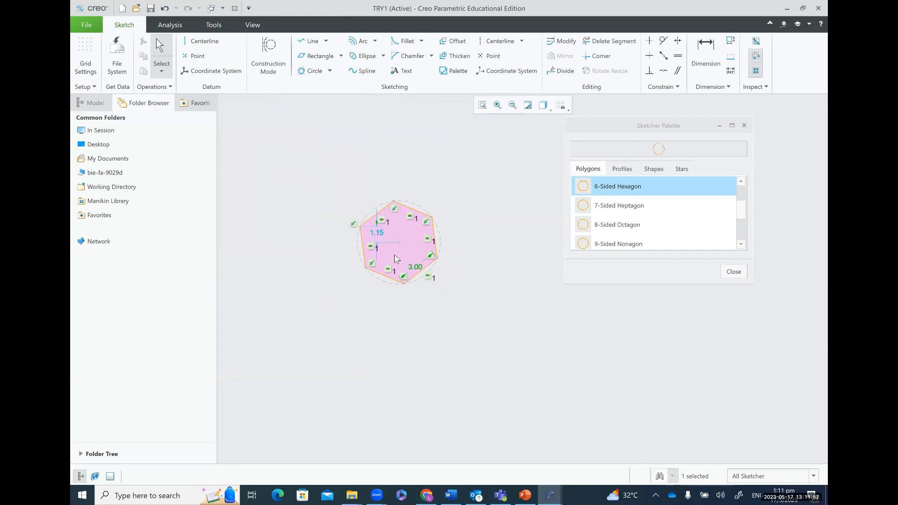
scroll(381, 211, down, 2)
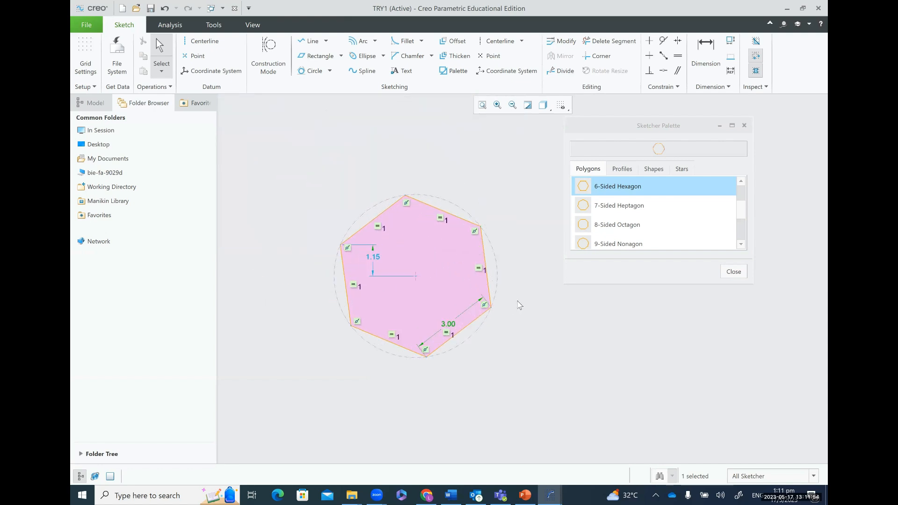
Browse the profiles, shapes and stars offered in the Sketcher Palette and close it without inserting anything
click(622, 169)
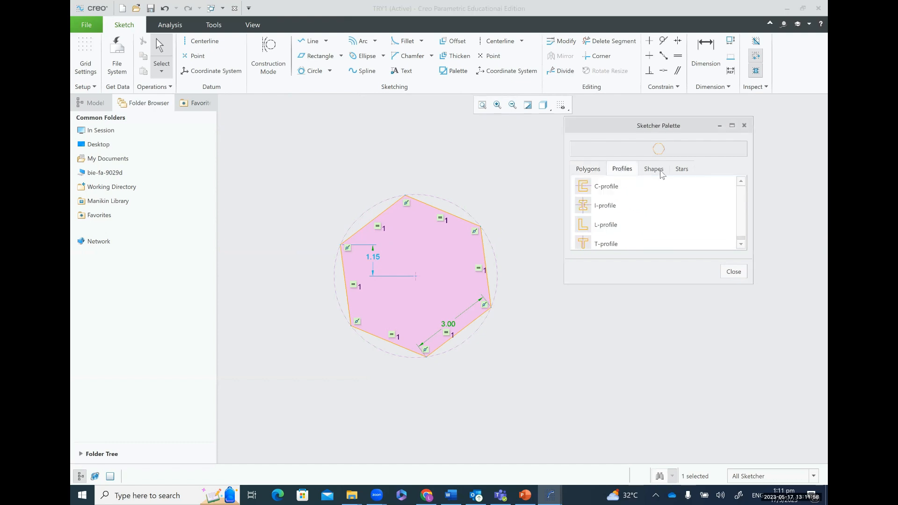
click(655, 169)
click(631, 171)
click(652, 171)
click(682, 171)
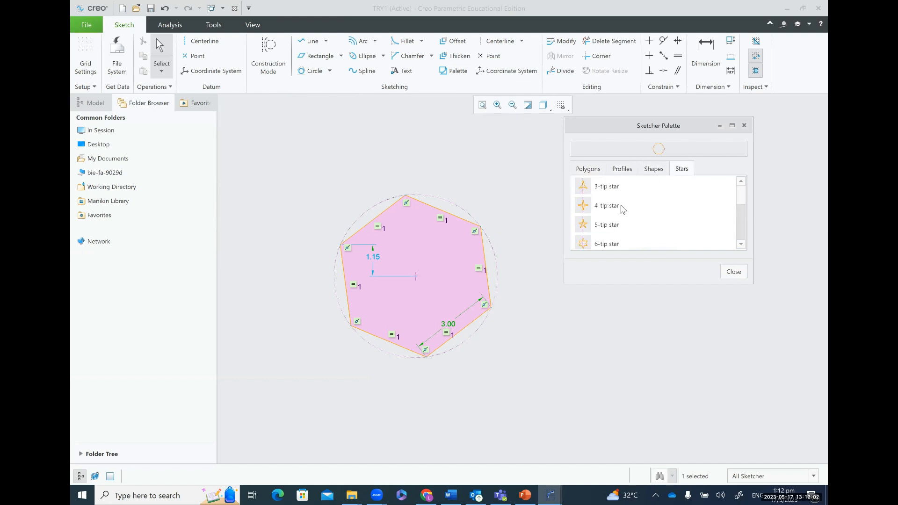
scroll(638, 216, down, 1)
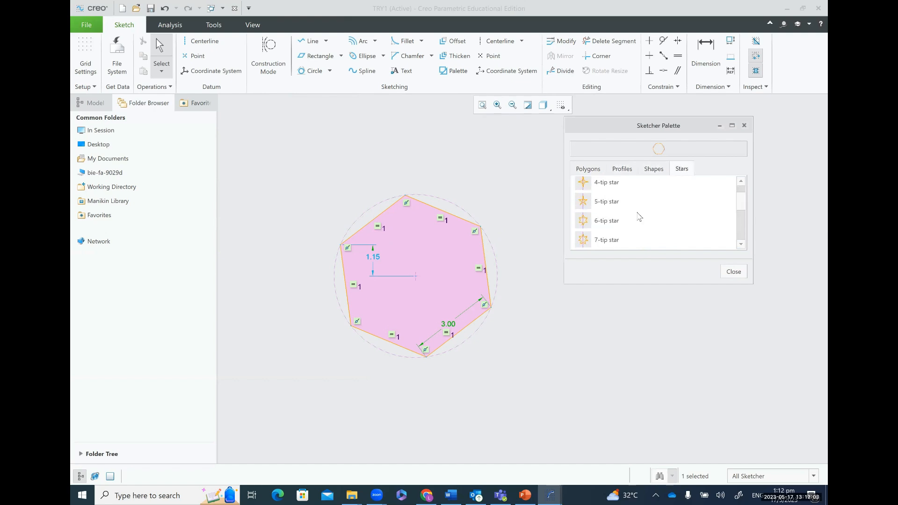
click(734, 272)
Select all geometry of the hexagon and delete it from the sketch
click(161, 71)
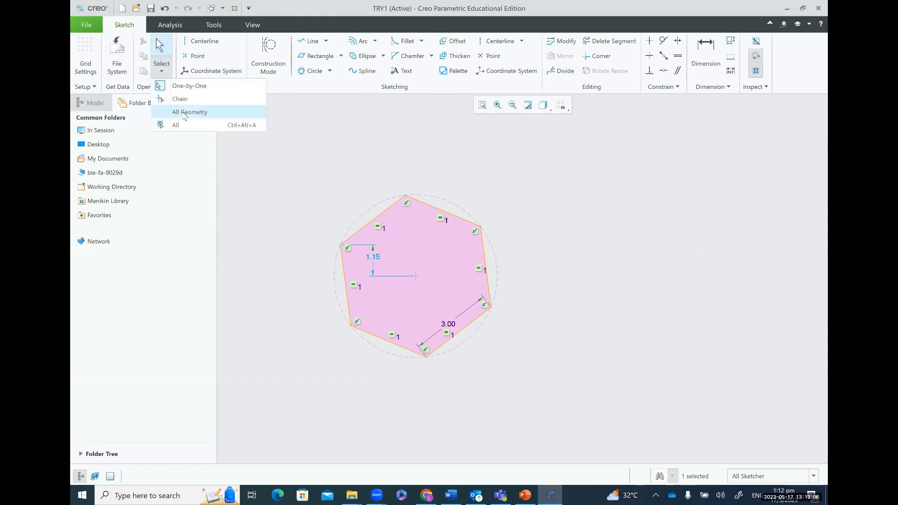
click(184, 112)
key(Delete)
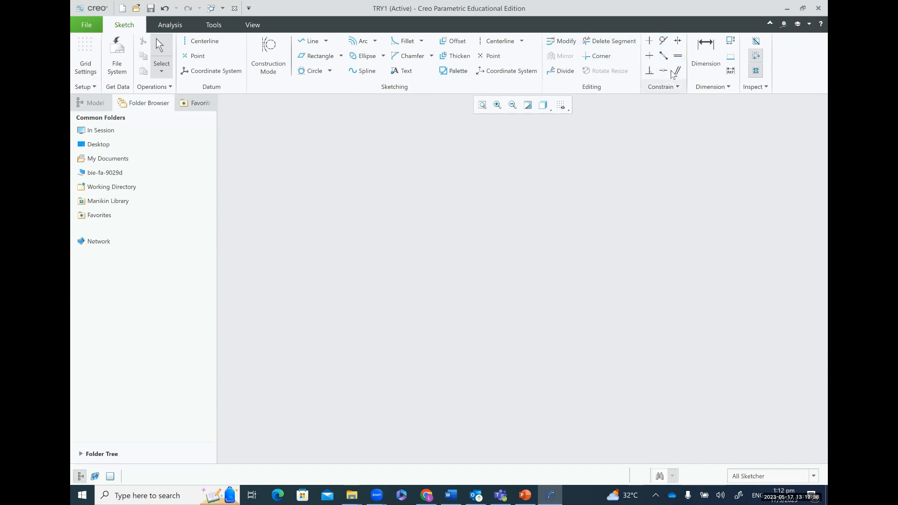
Sketch two separate horizontal lines, an upper one about 5.4 long and a lower, offset one about 7.1 long
click(310, 40)
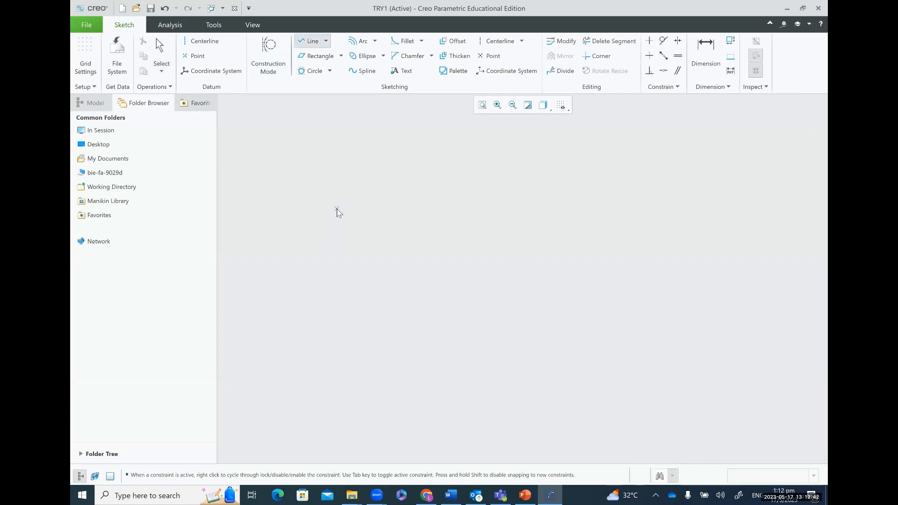
click(337, 208)
click(484, 208)
middle_click(476, 263)
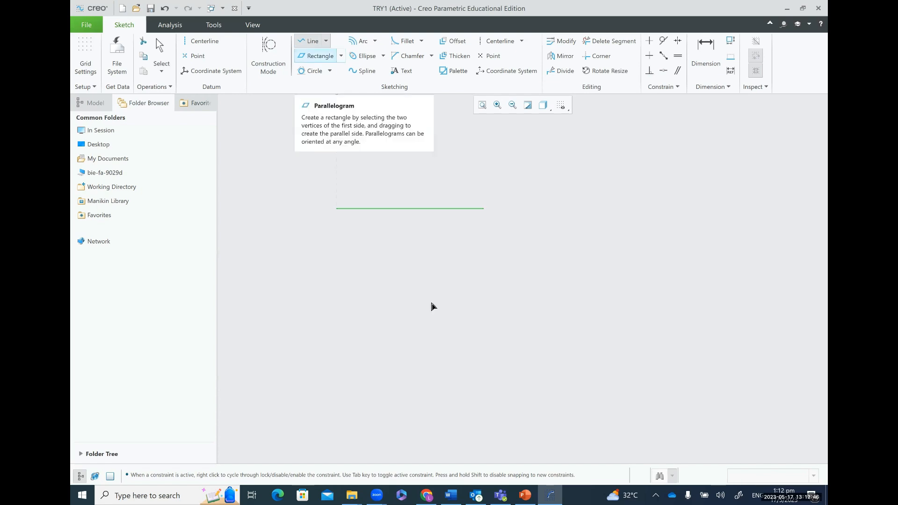
click(435, 269)
click(629, 270)
middle_click(631, 274)
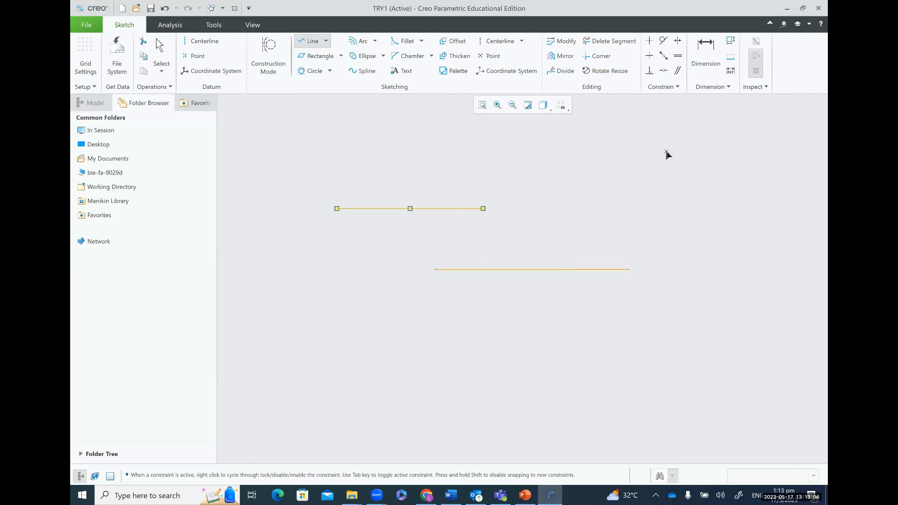
Apply an Equal constraint between the upper and lower horizontal lines
click(679, 60)
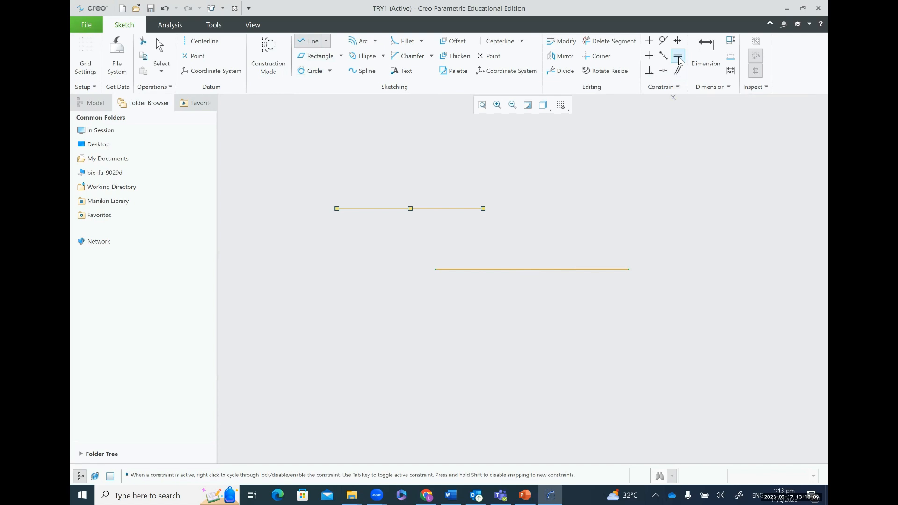
click(474, 209)
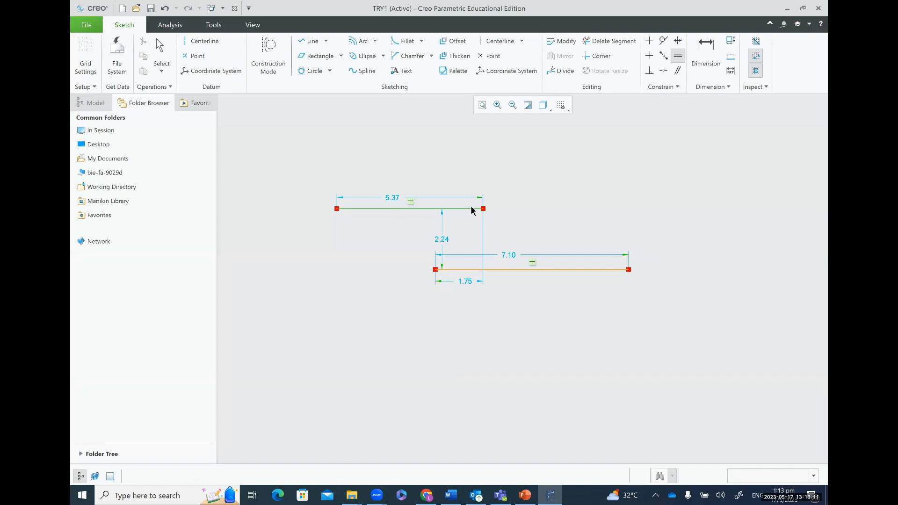
click(543, 270)
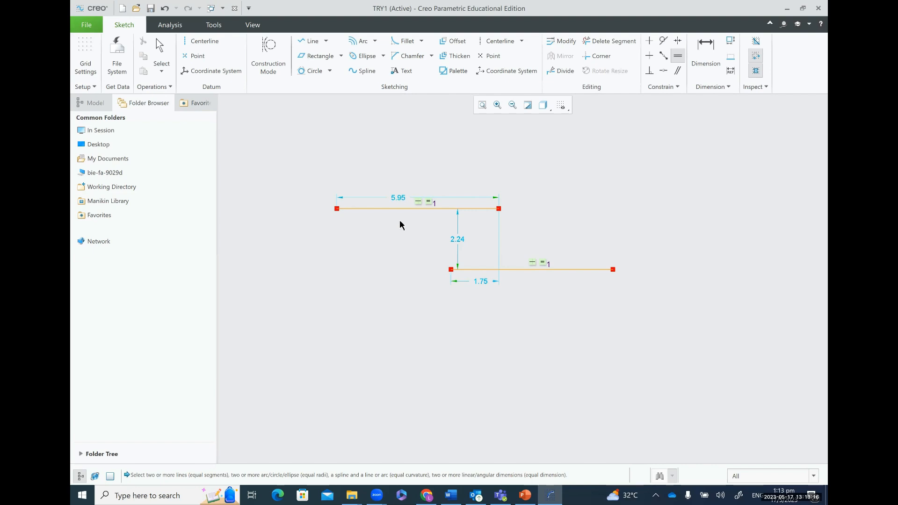
Modify the length dimension of the upper horizontal line to 3
click(565, 40)
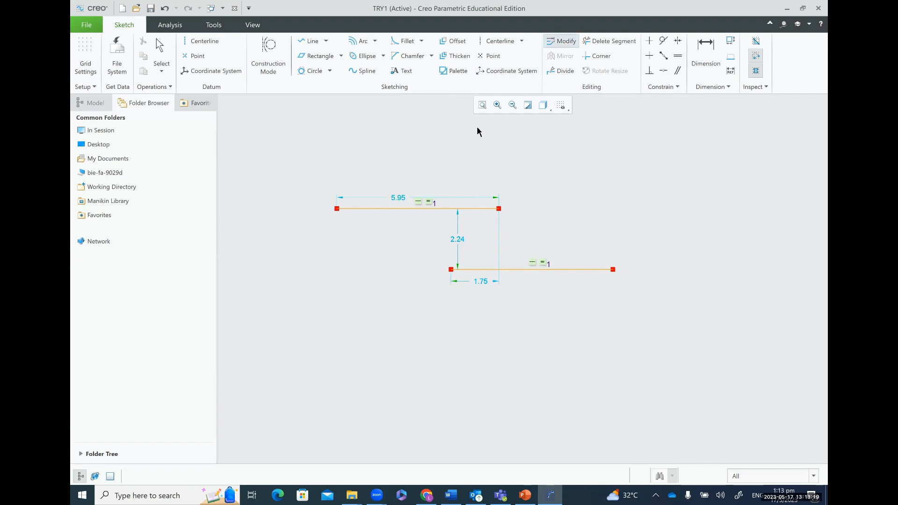
click(399, 199)
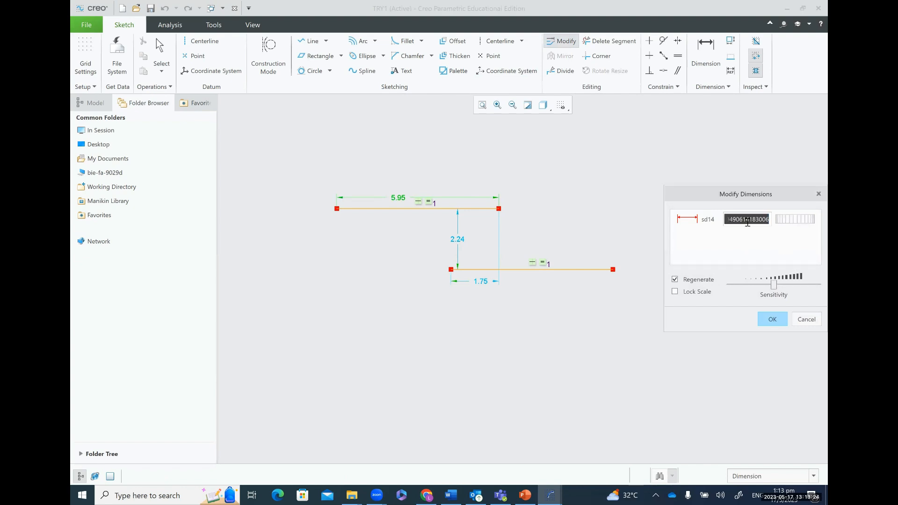
text(3)
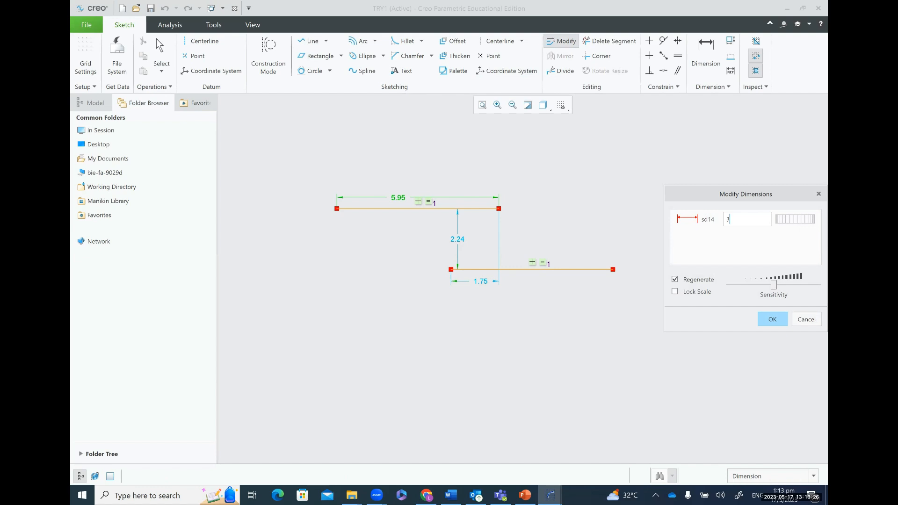
key(Return)
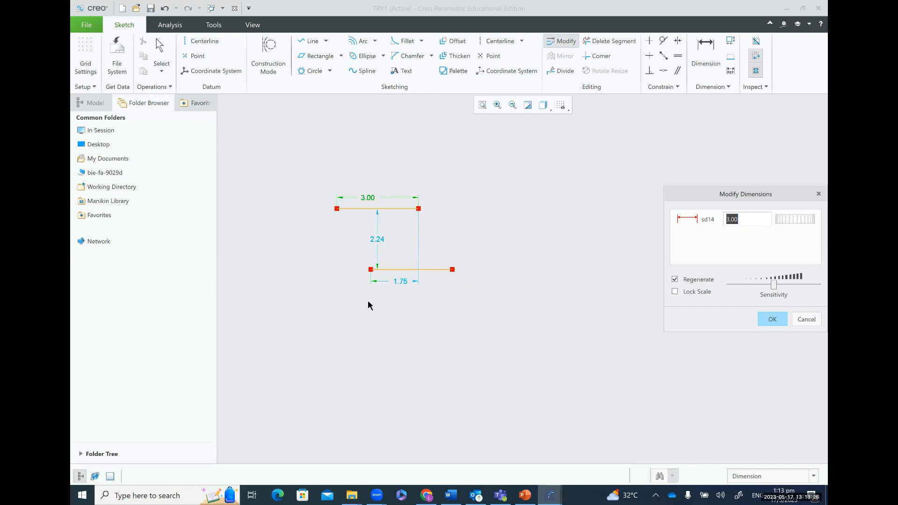
click(772, 319)
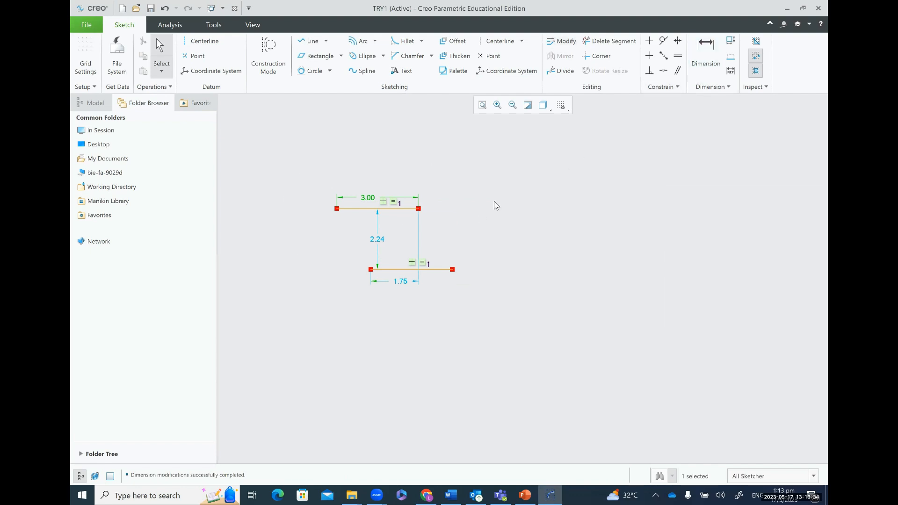
Sketch two separate slanted lines beside the horizontal pair, a steep one at about 115° and a shallow one at about 14.5°
click(313, 42)
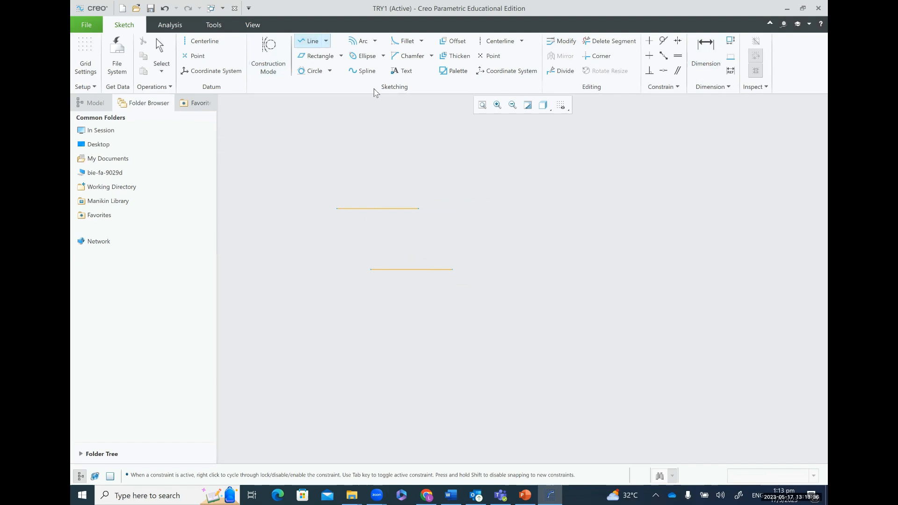
click(576, 172)
click(542, 248)
middle_click(615, 252)
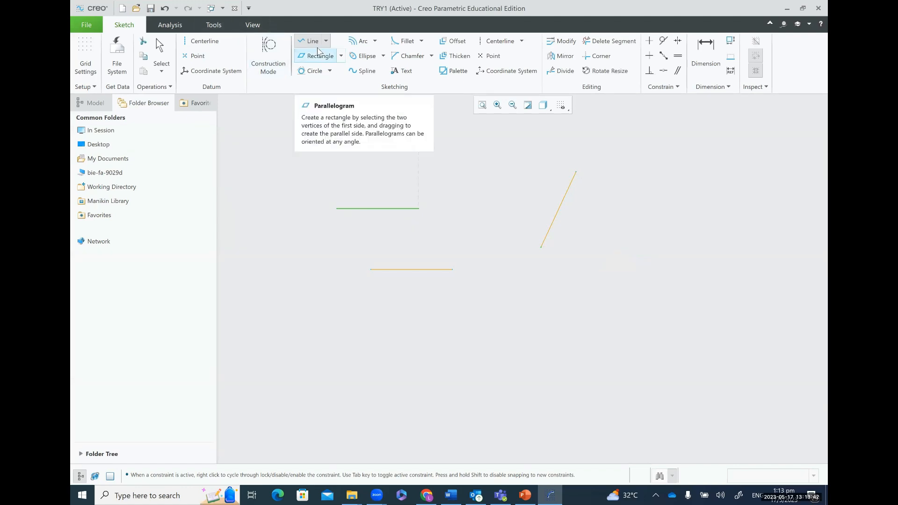
click(576, 299)
click(692, 269)
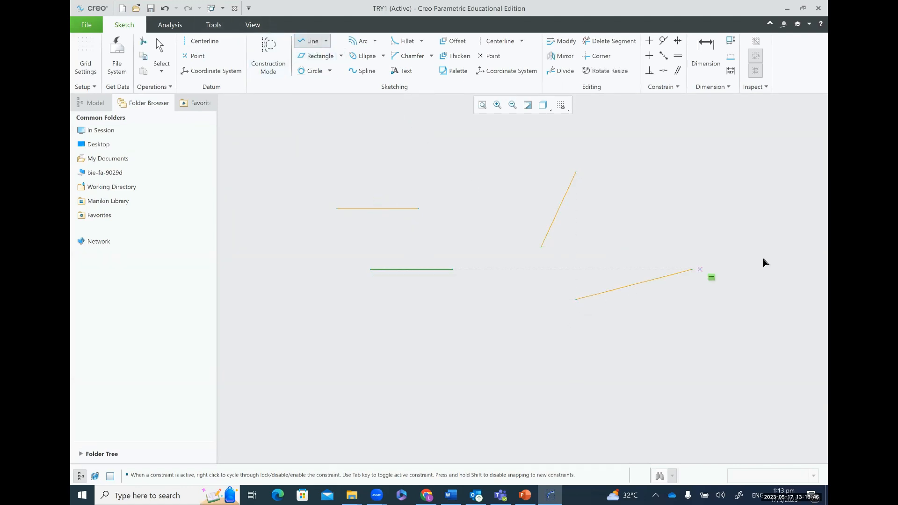
middle_click(697, 167)
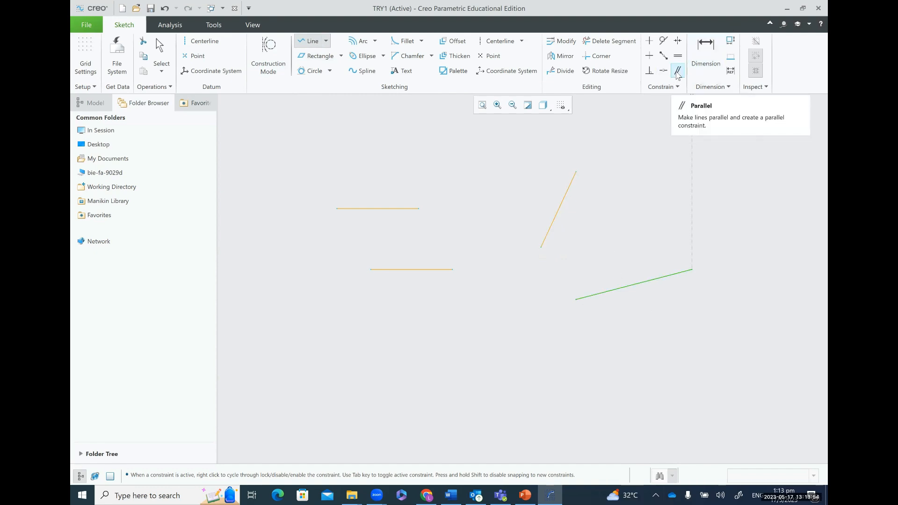
Apply a Parallel constraint between the steep and the shallow slanted lines
click(677, 71)
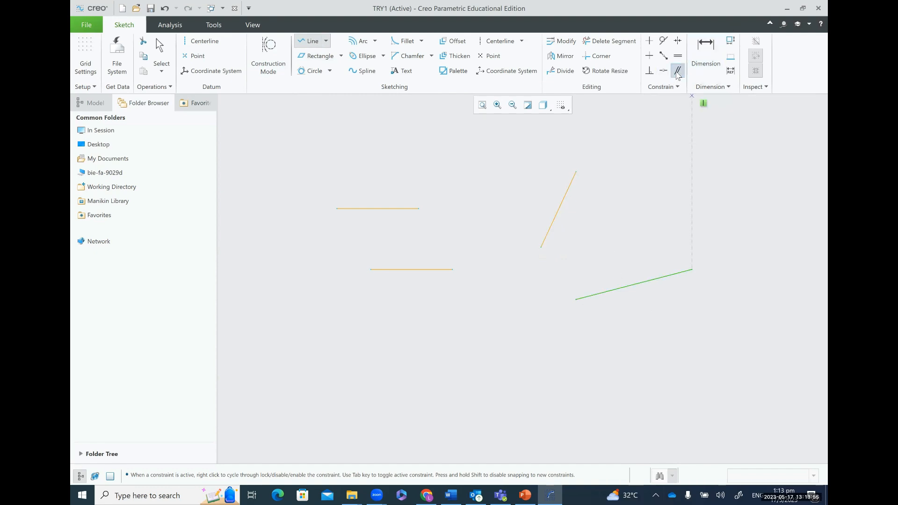
click(557, 216)
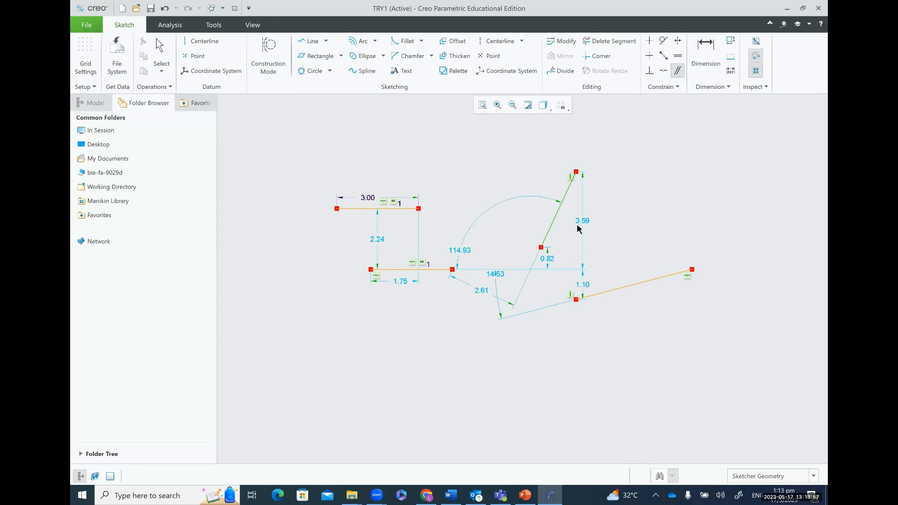
click(667, 278)
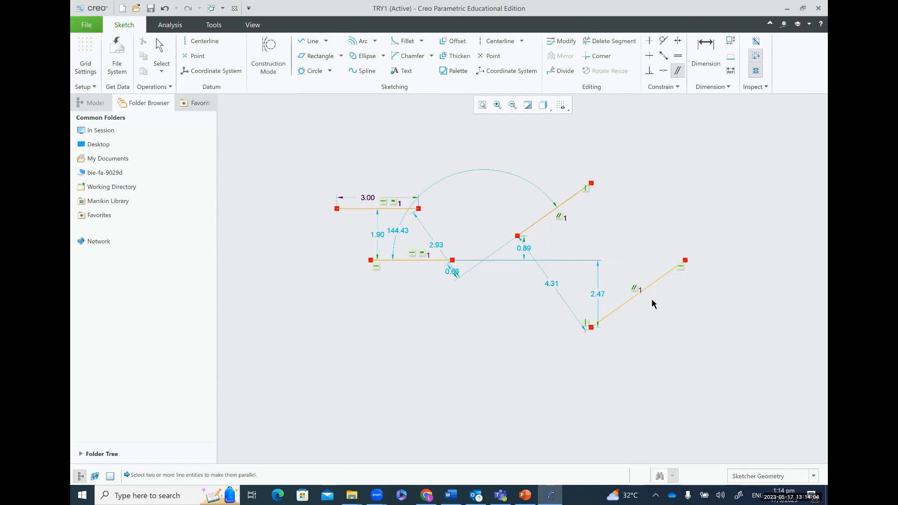
Try to modify the distance between the two parallel slanted lines to 5
click(550, 43)
click(553, 285)
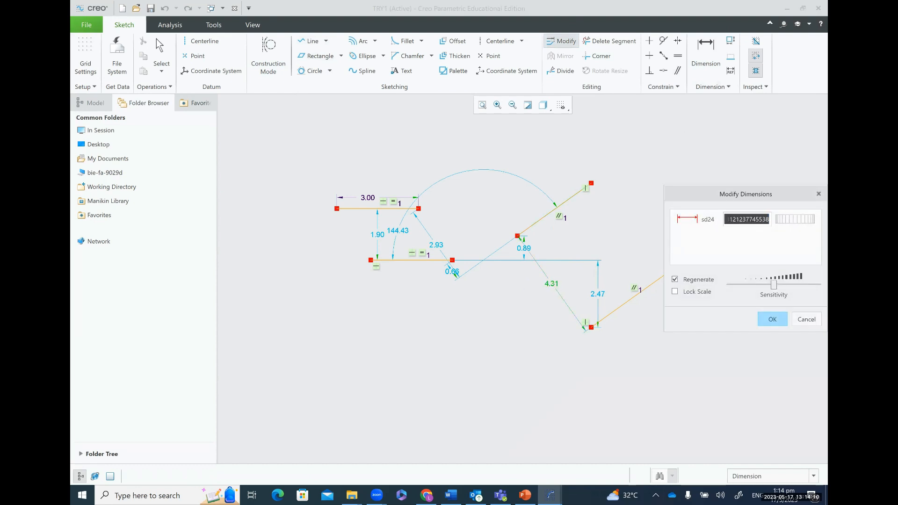
text(5)
key(Return)
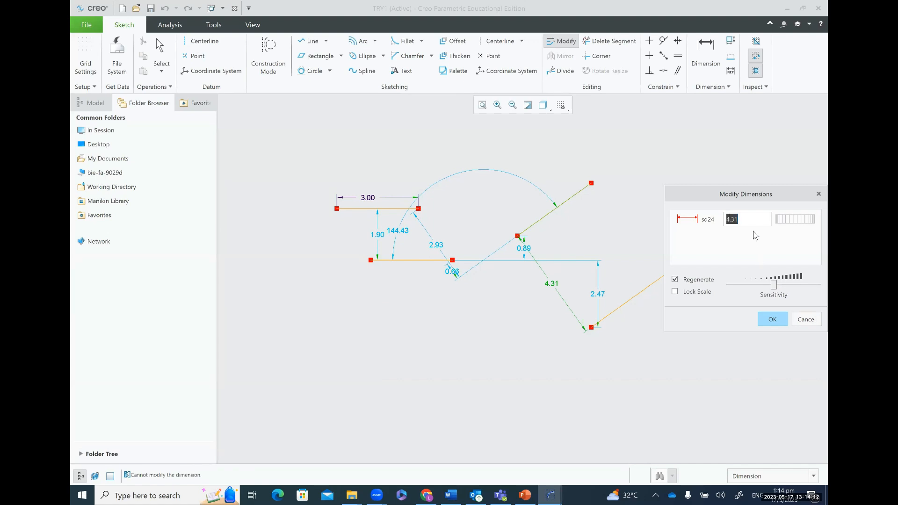
click(773, 321)
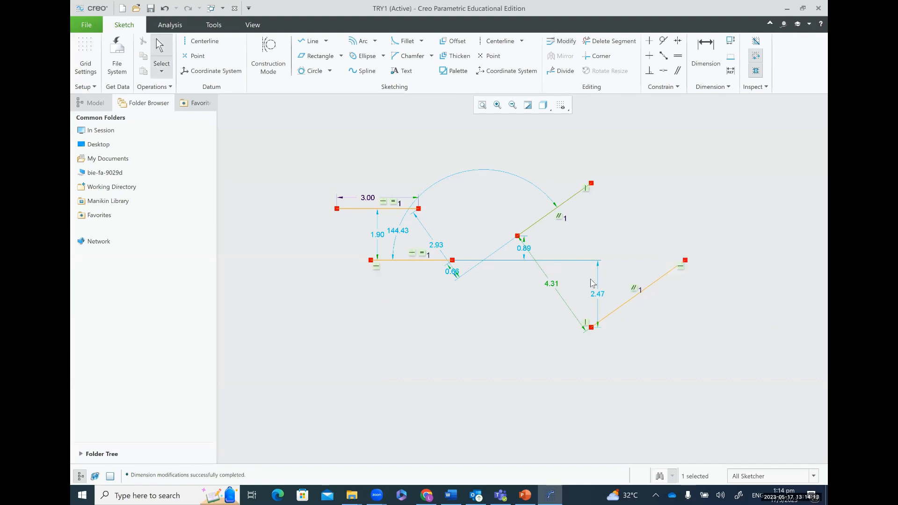
Try to set the distance between the two parallel slanted lines to 2 directly in the sketch
double_click(555, 285)
text(2)
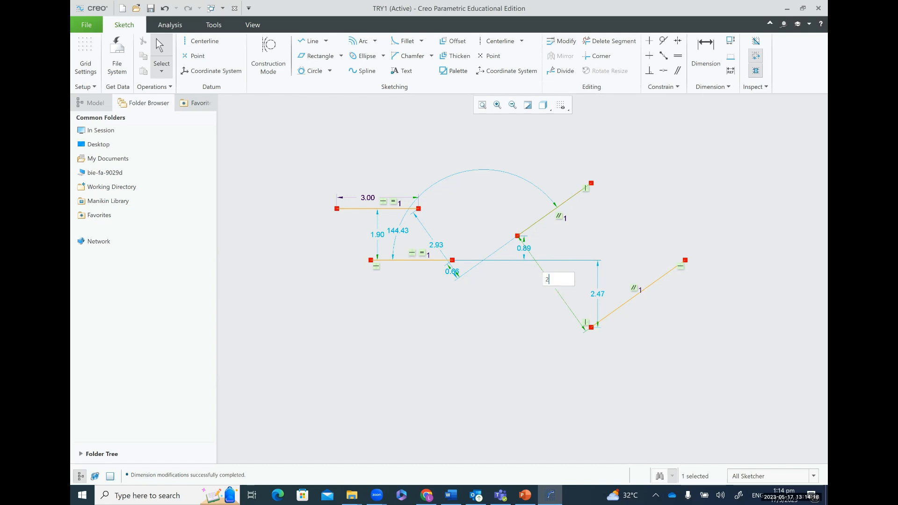
key(Return)
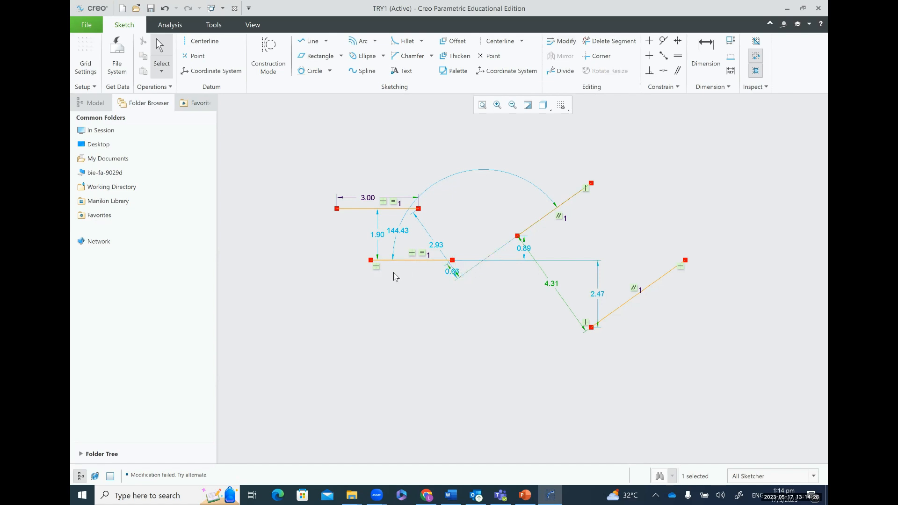
Set the vertical distance from the horizontal reference to the lower slanted line's bottom endpoint to 1
double_click(598, 298)
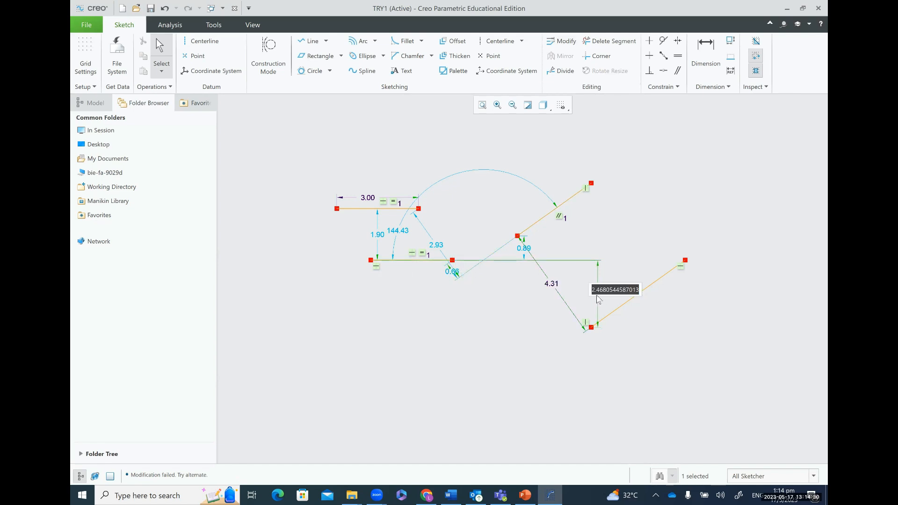
click(633, 241)
double_click(603, 289)
text(1)
key(Return)
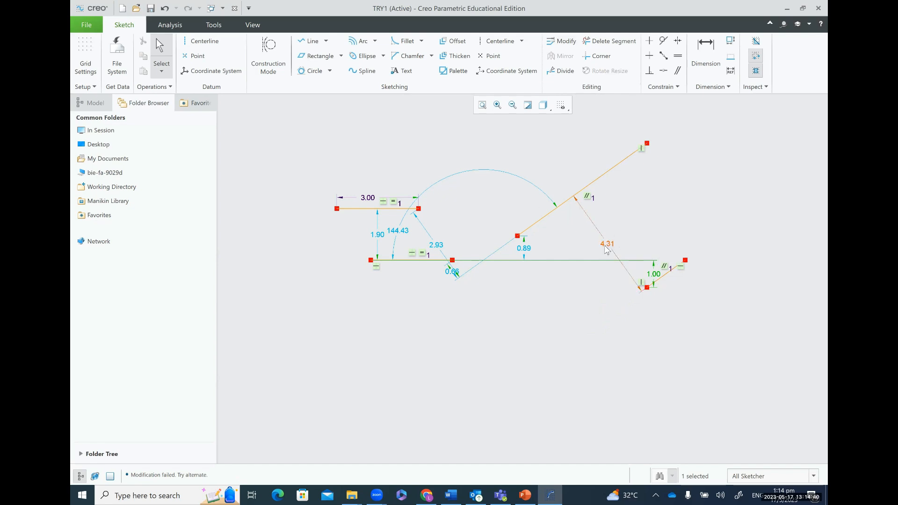
Set the distance between the two parallel slanted lines to 4.5
double_click(608, 248)
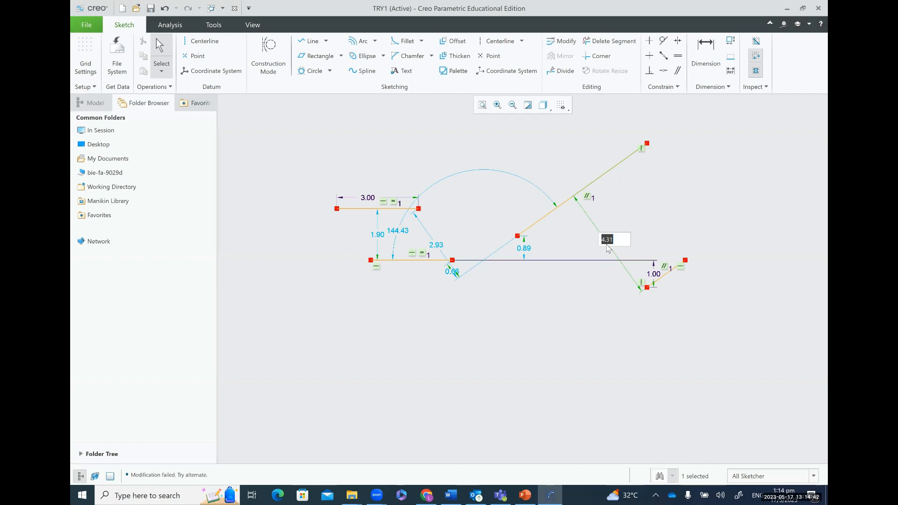
text(4)
key(Return)
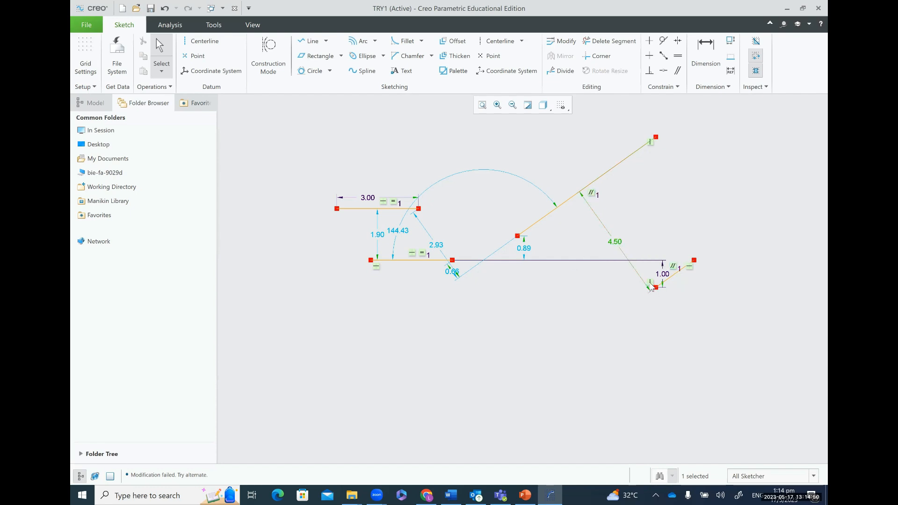
Delete the vertical alignment constraint between the lower slanted line's bottom endpoint and the upper slanted line's far endpoint
click(699, 302)
click(650, 283)
key(Delete)
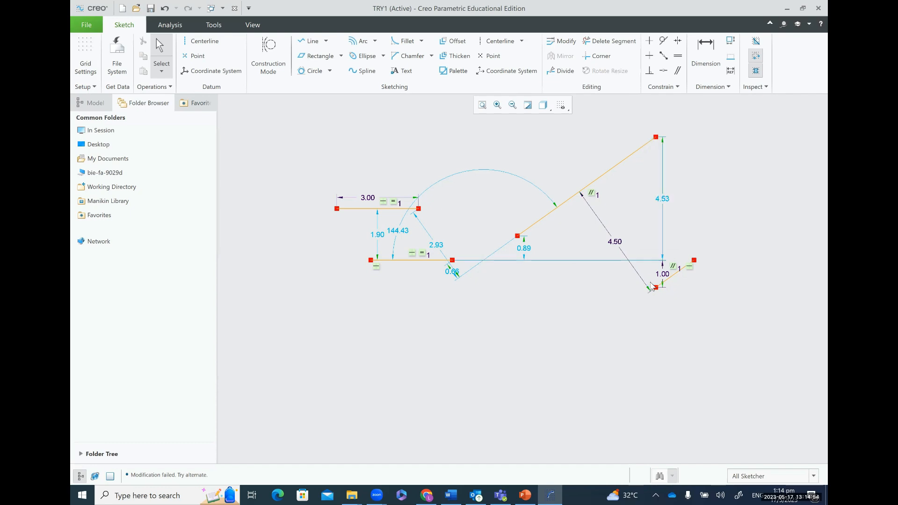
Set the distance between the two parallel slanted lines to 3
click(666, 200)
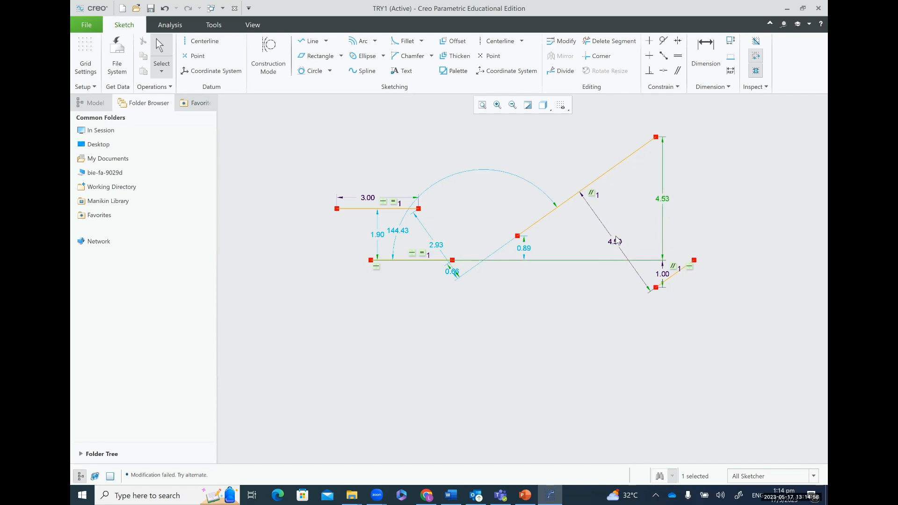
double_click(616, 240)
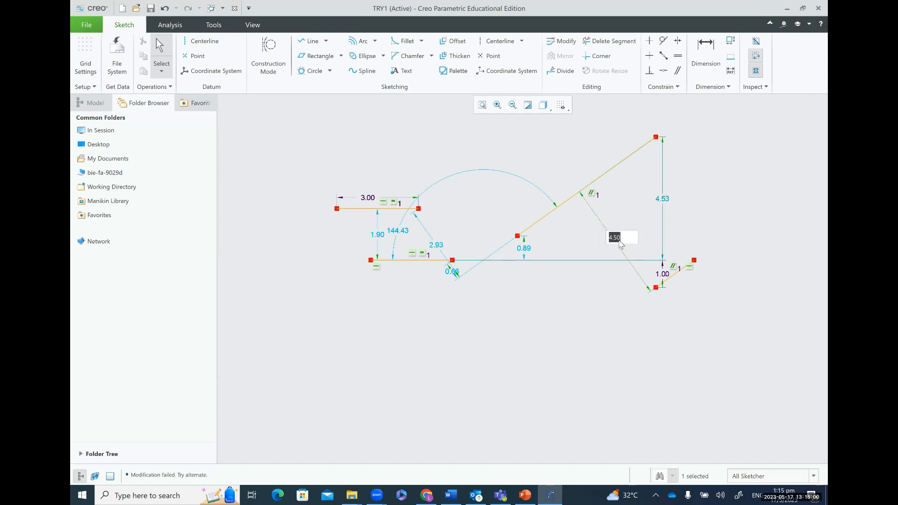
text(3)
key(Return)
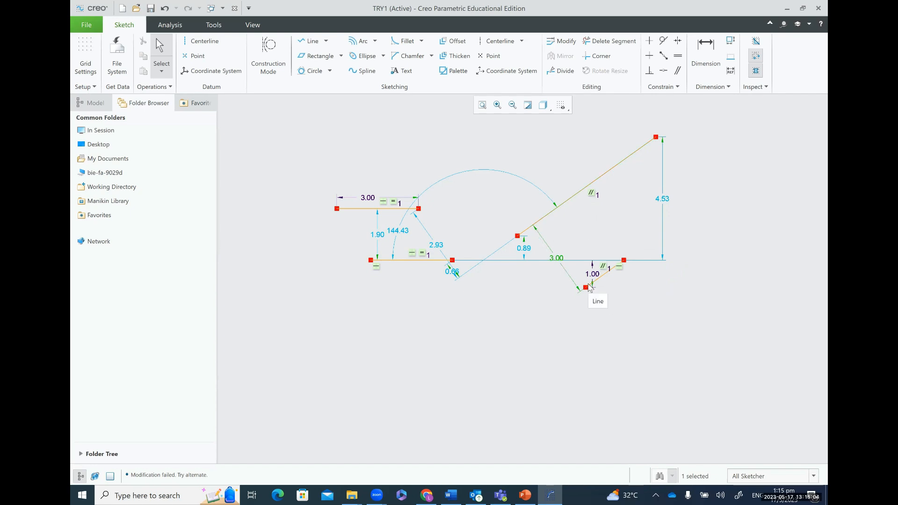
Delete the Parallel constraint between the long upper and short lower slanted lines
scroll(614, 286, up, 1)
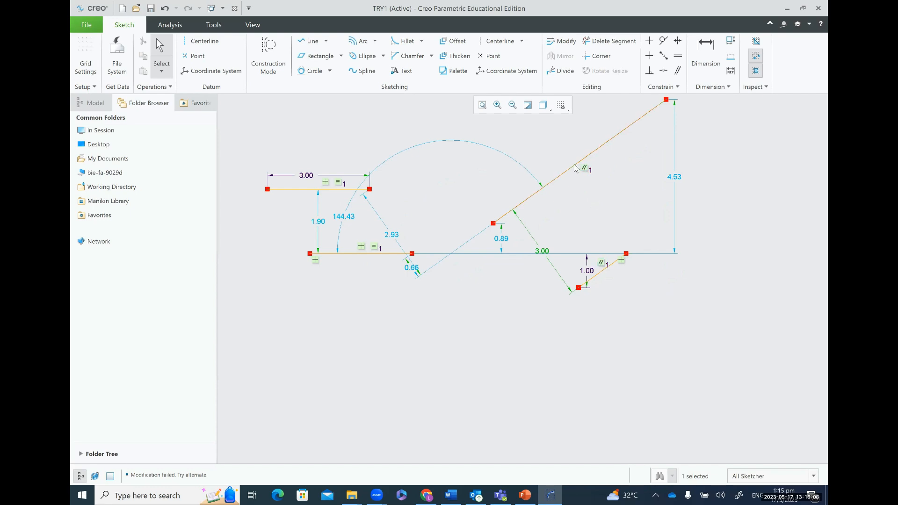
scroll(586, 168, up, 3)
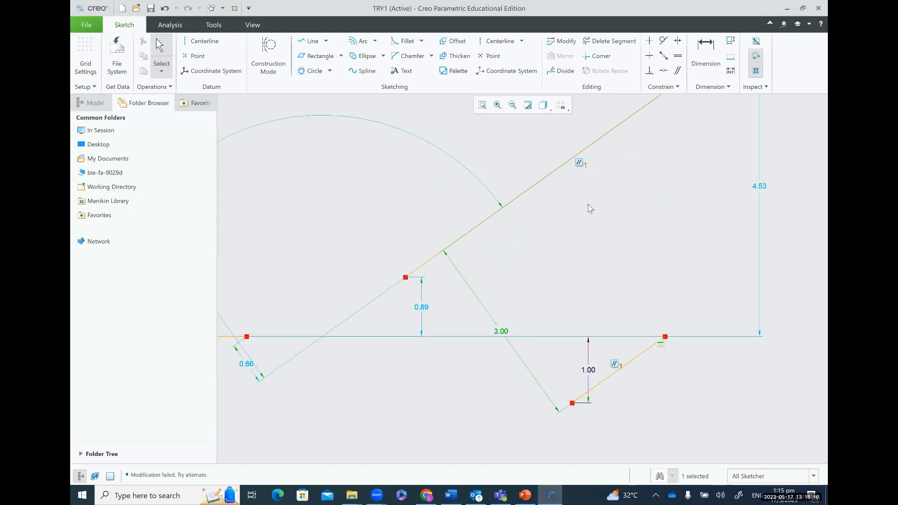
scroll(610, 323, down, 1)
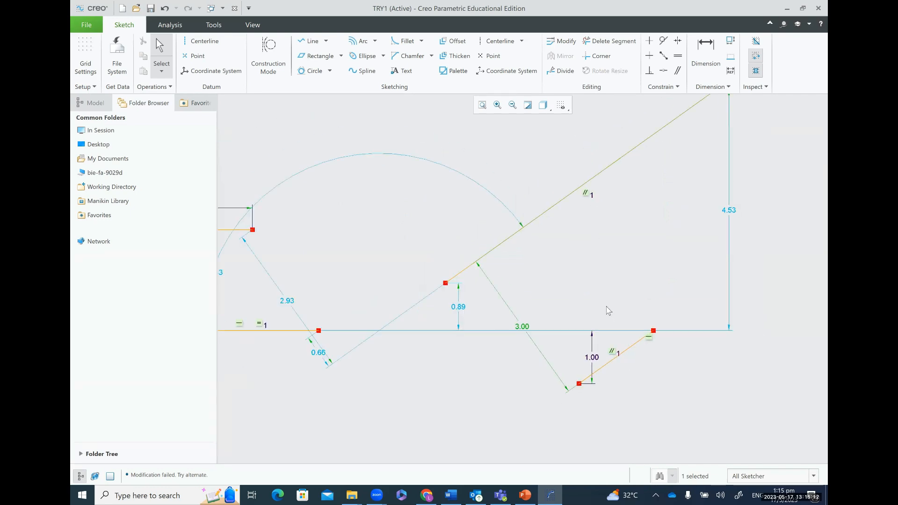
scroll(608, 310, down, 2)
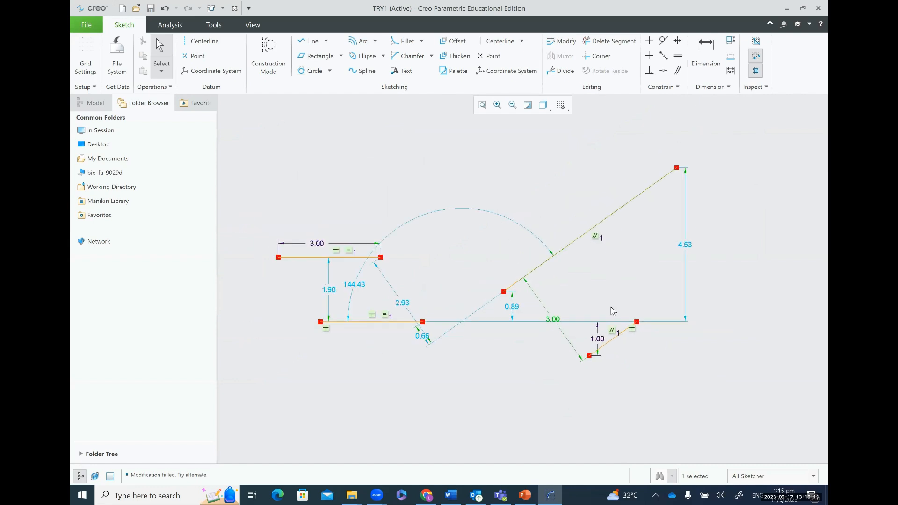
click(595, 237)
key(Delete)
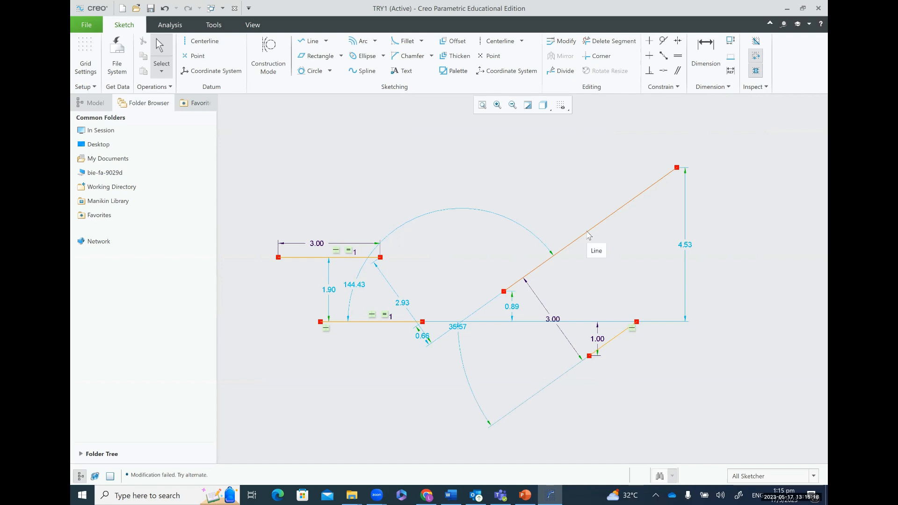
Apply a Perpendicular constraint between the short lower slanted line and the long upper slanted line
click(615, 343)
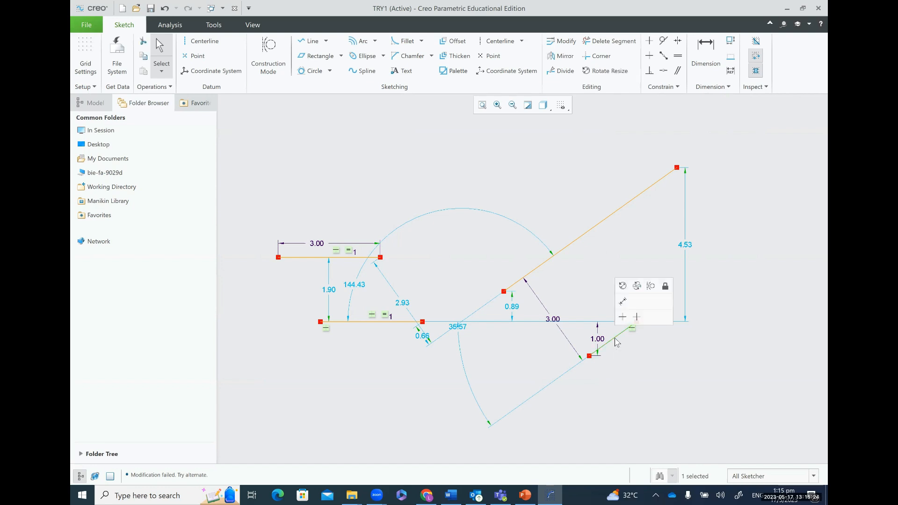
click(661, 255)
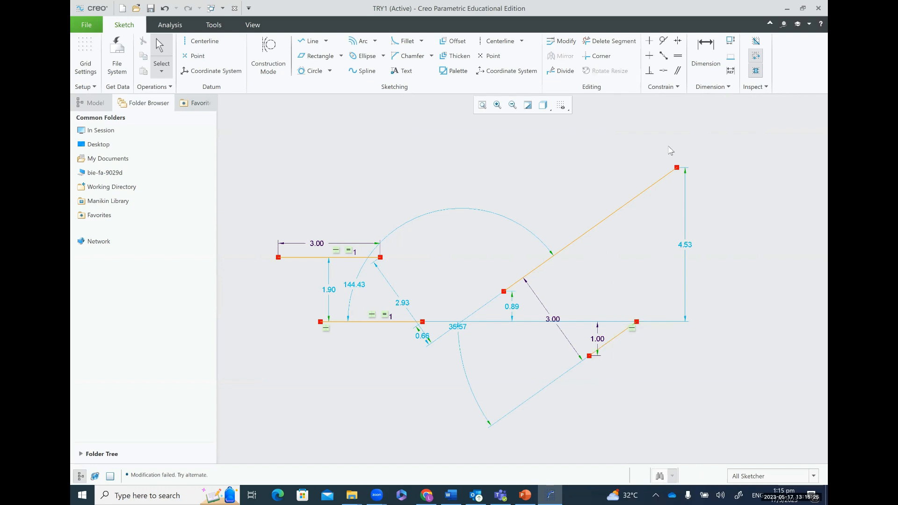
click(649, 71)
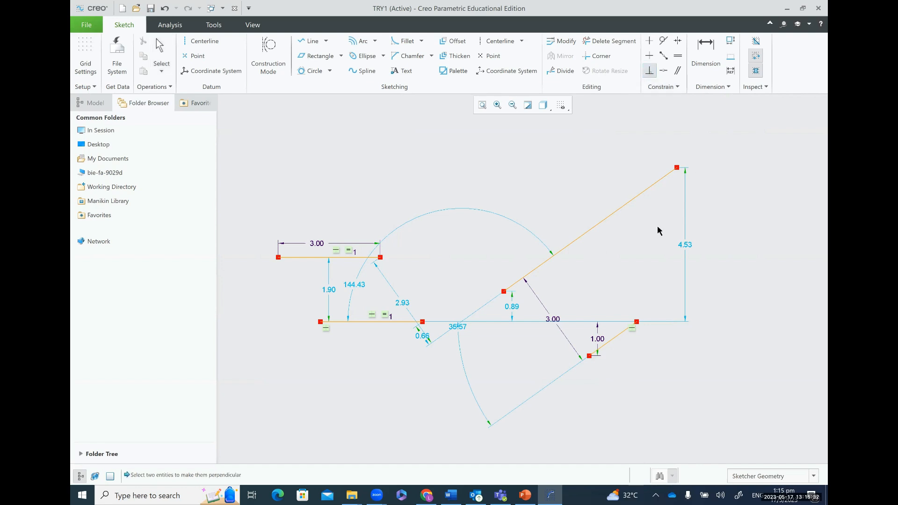
click(615, 337)
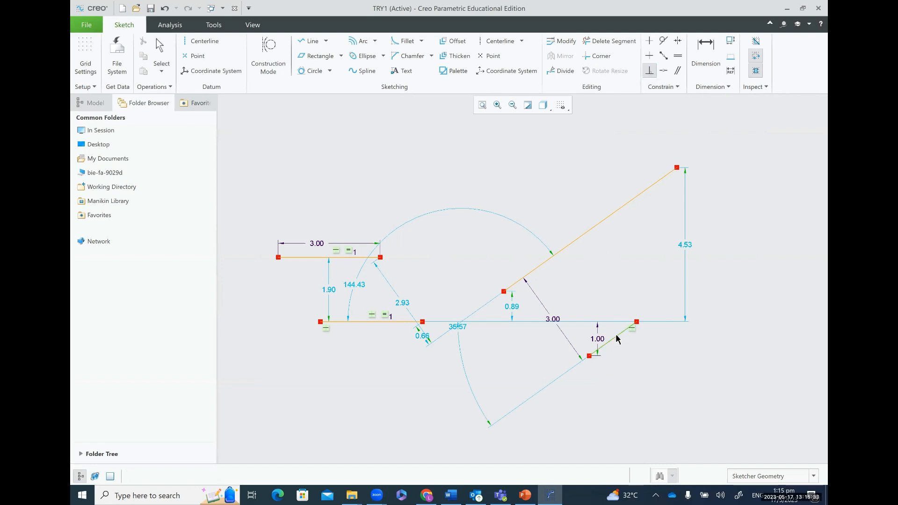
click(586, 237)
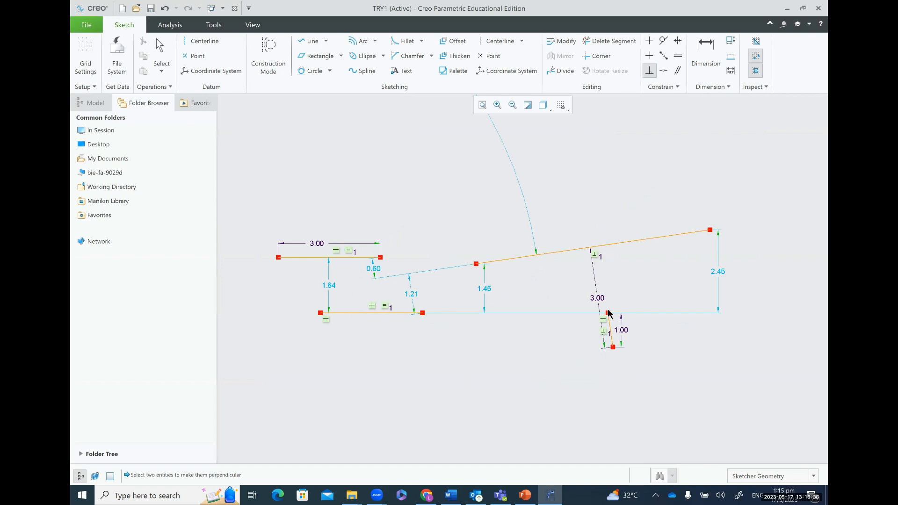
Start the Dimension command for the perpendicular lines
click(709, 57)
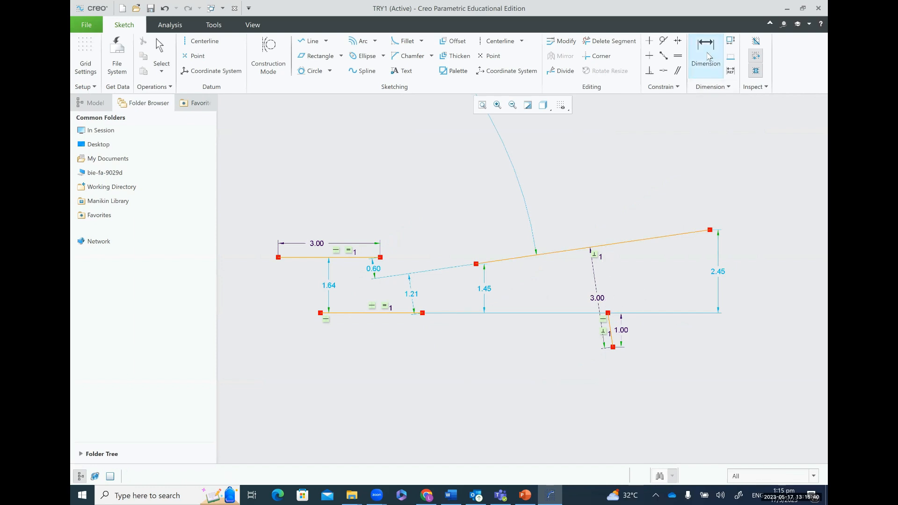